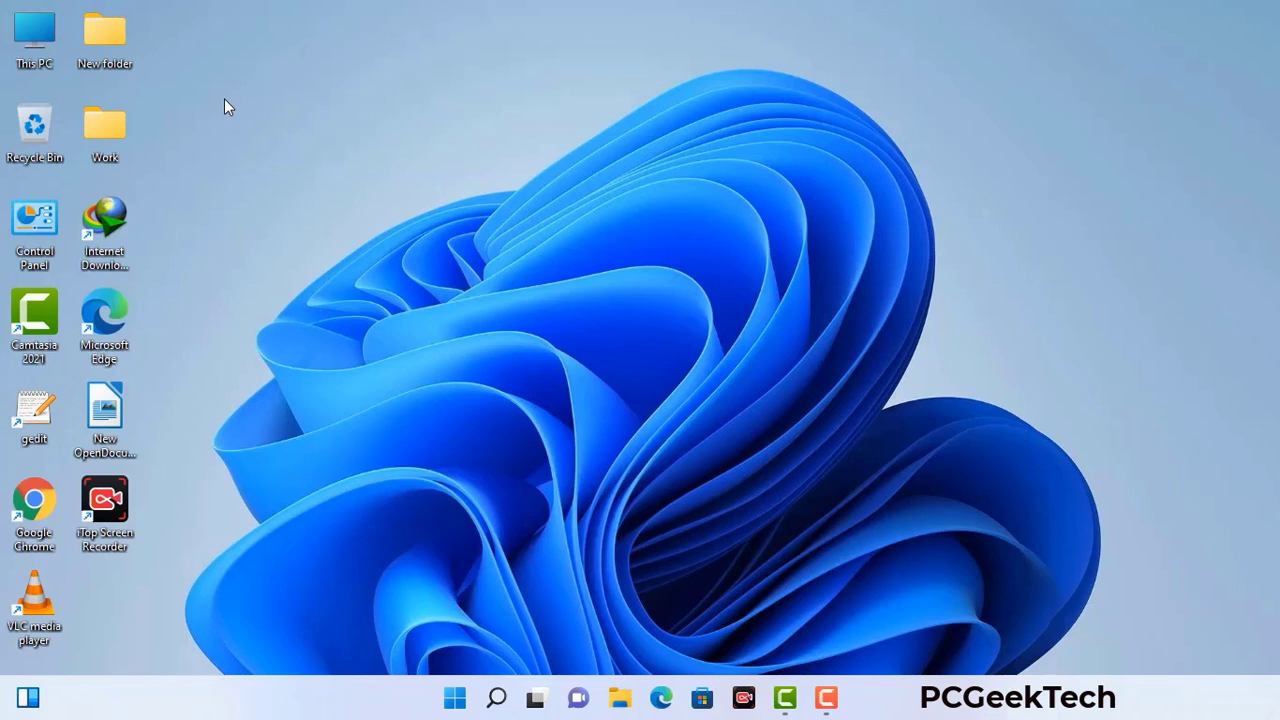
- Run msconfig from the Win+R dialog to launch System Configuration
key("super+r")
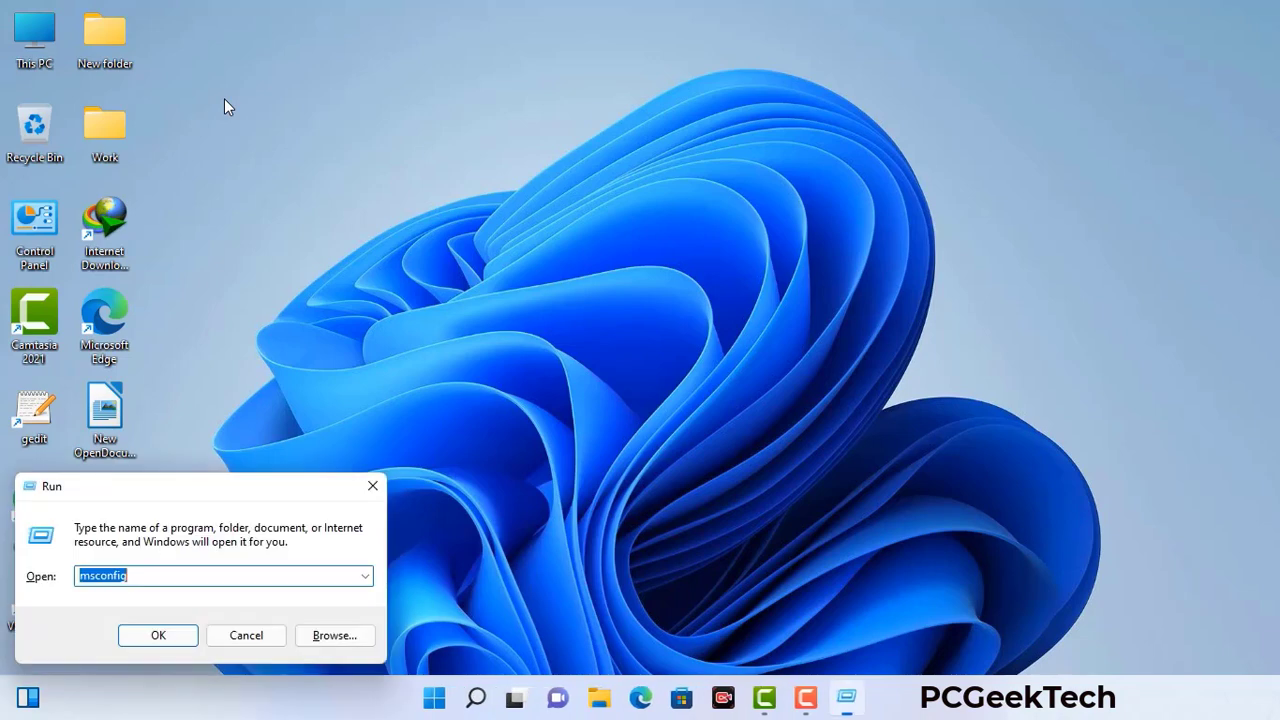
left_click_drag(216, 483, 560, 158)
left_click(511, 250)
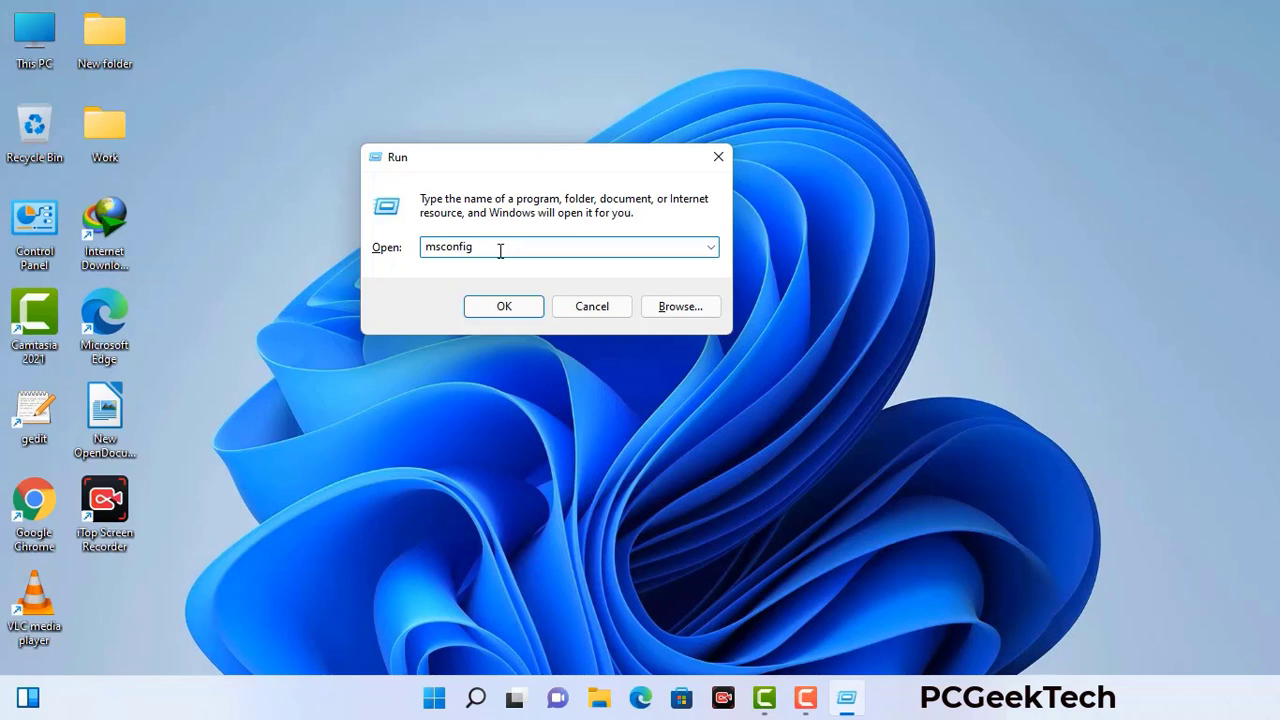
left_click(494, 312)
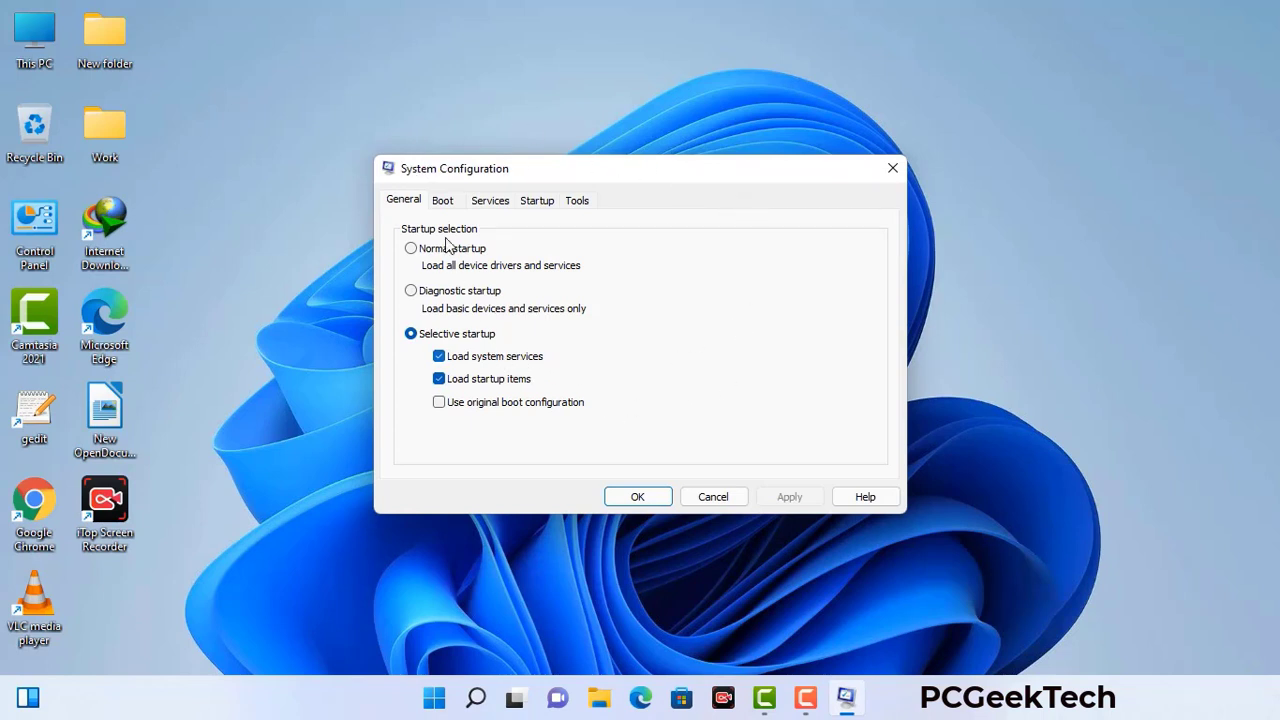
- Enable Safe boot with the Network option on the Boot tab, apply it, and restart
left_click(446, 203)
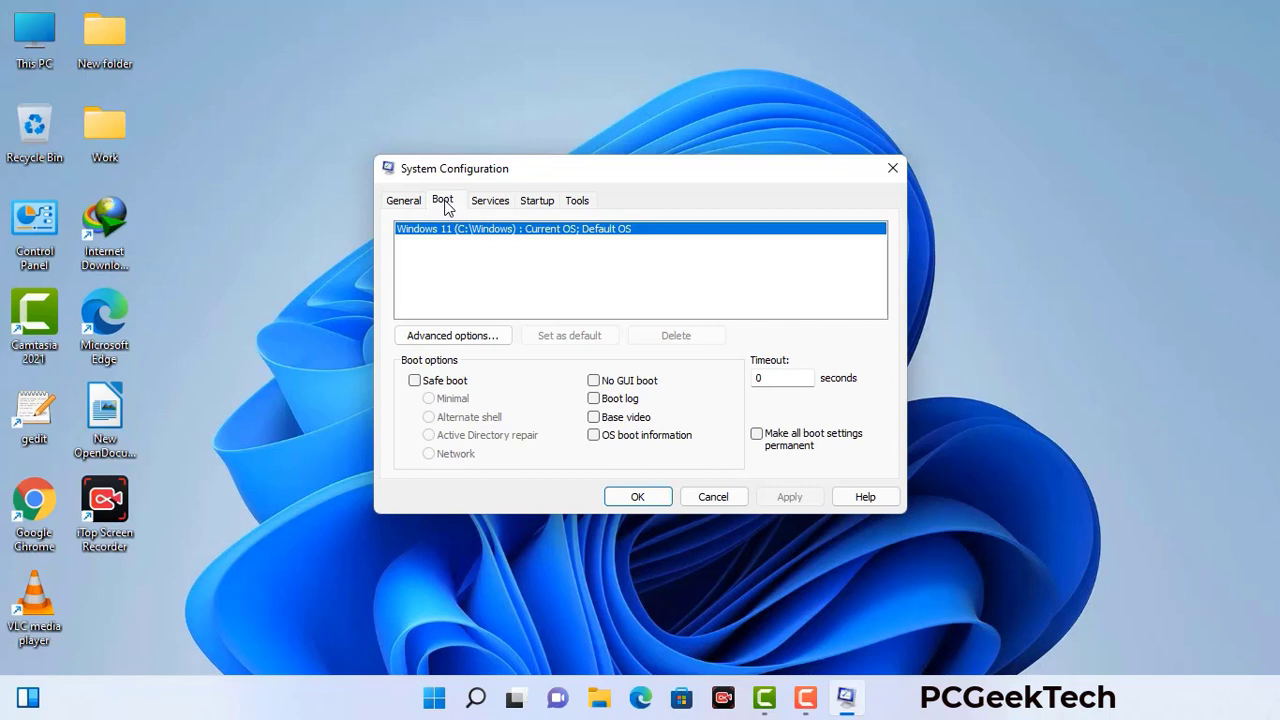
left_click(414, 381)
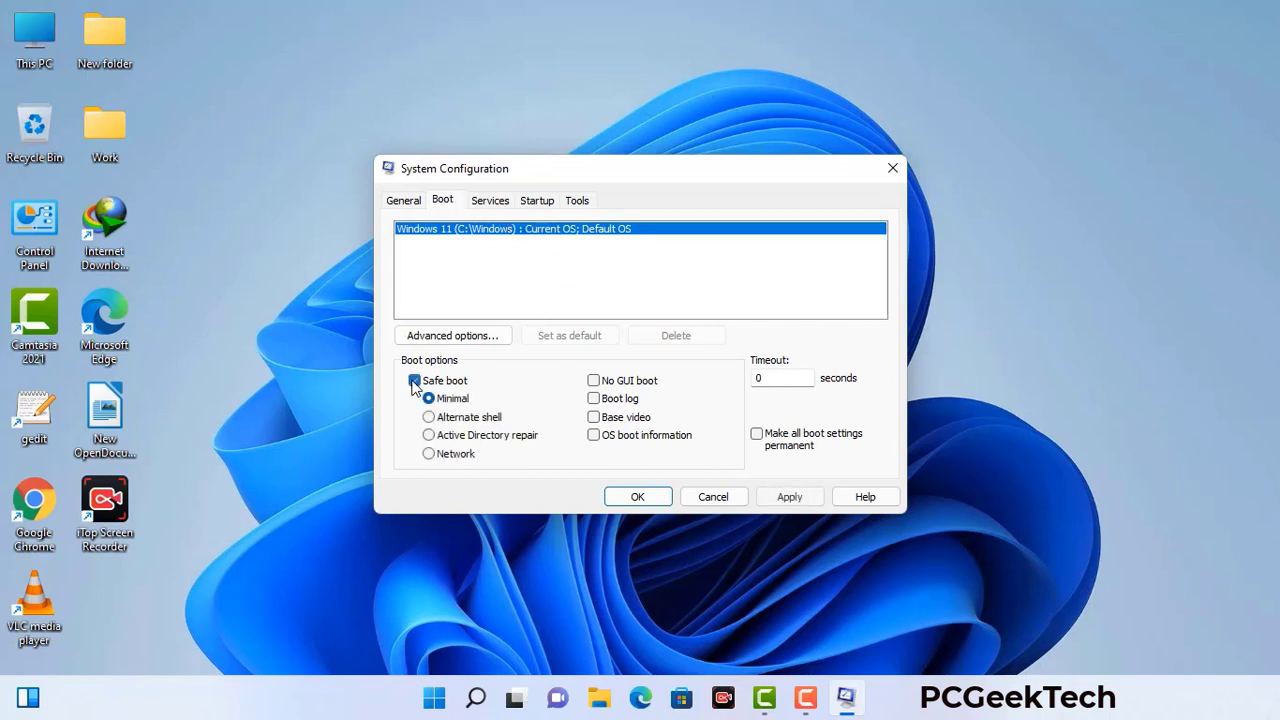
left_click(457, 457)
left_click(788, 498)
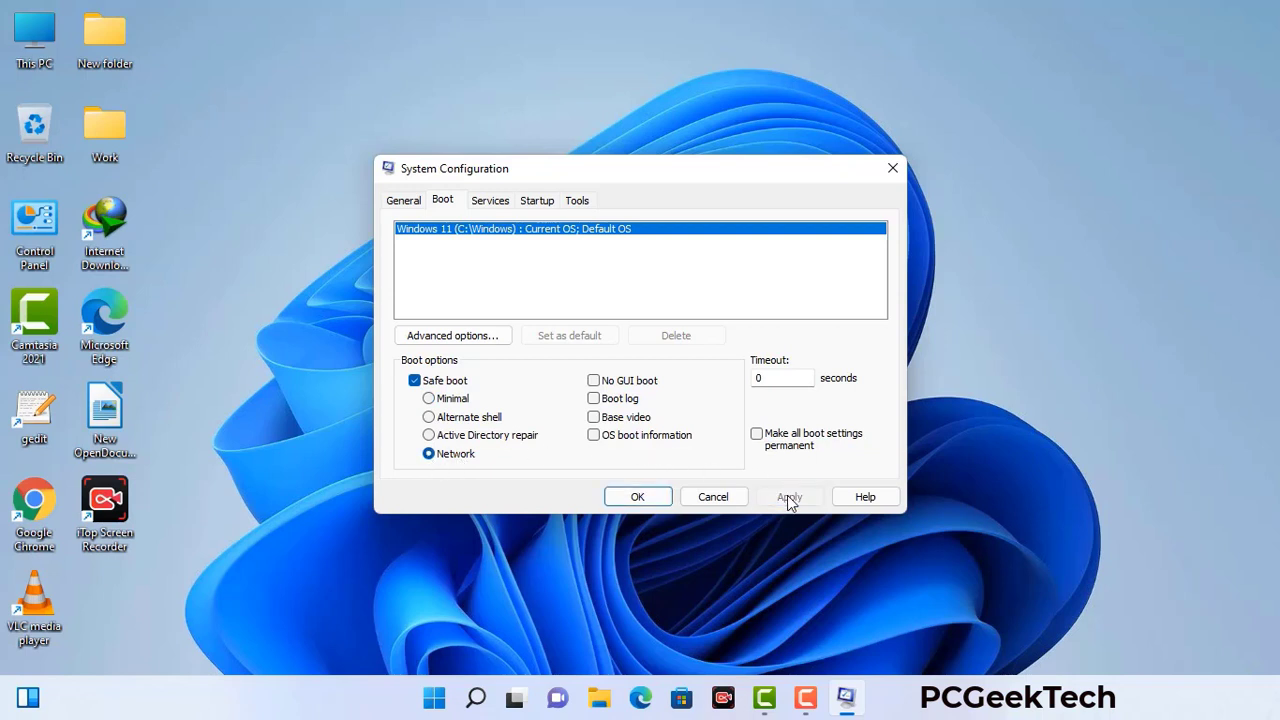
left_click(637, 497)
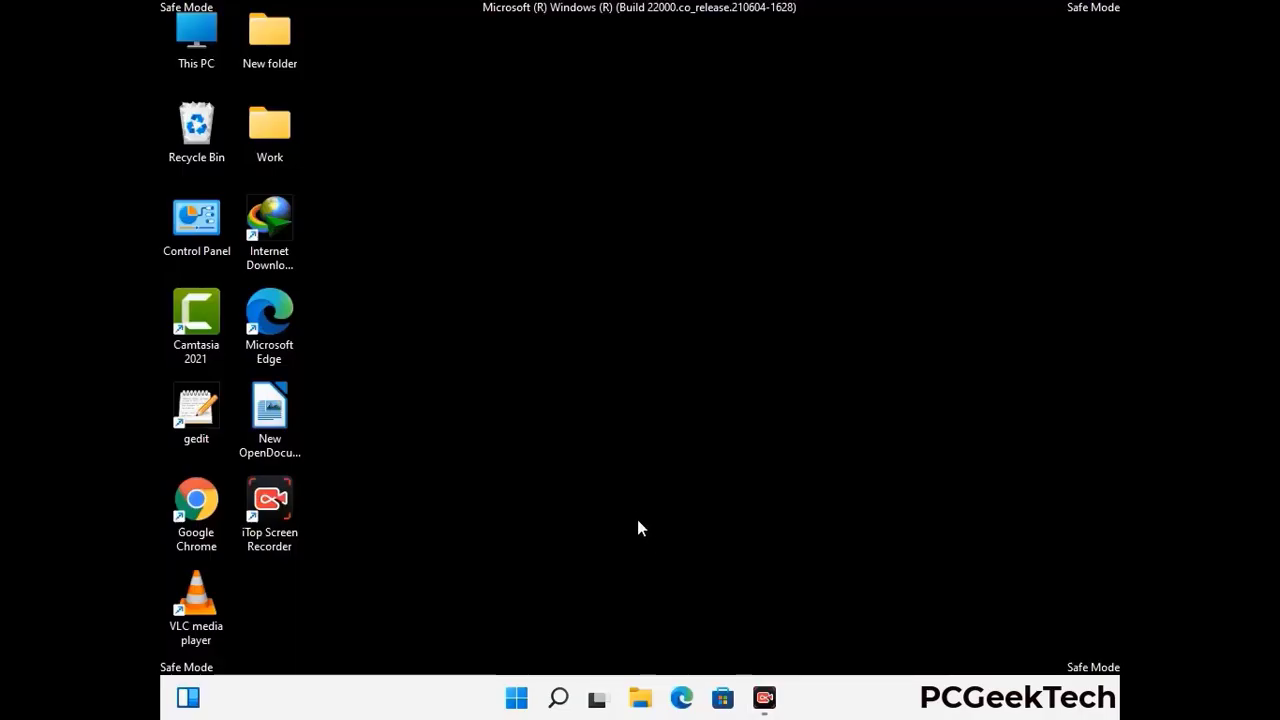
- Turn on 'Show hidden files, folders, and drives' in Control Panel's File Explorer Options
double_click(197, 240)
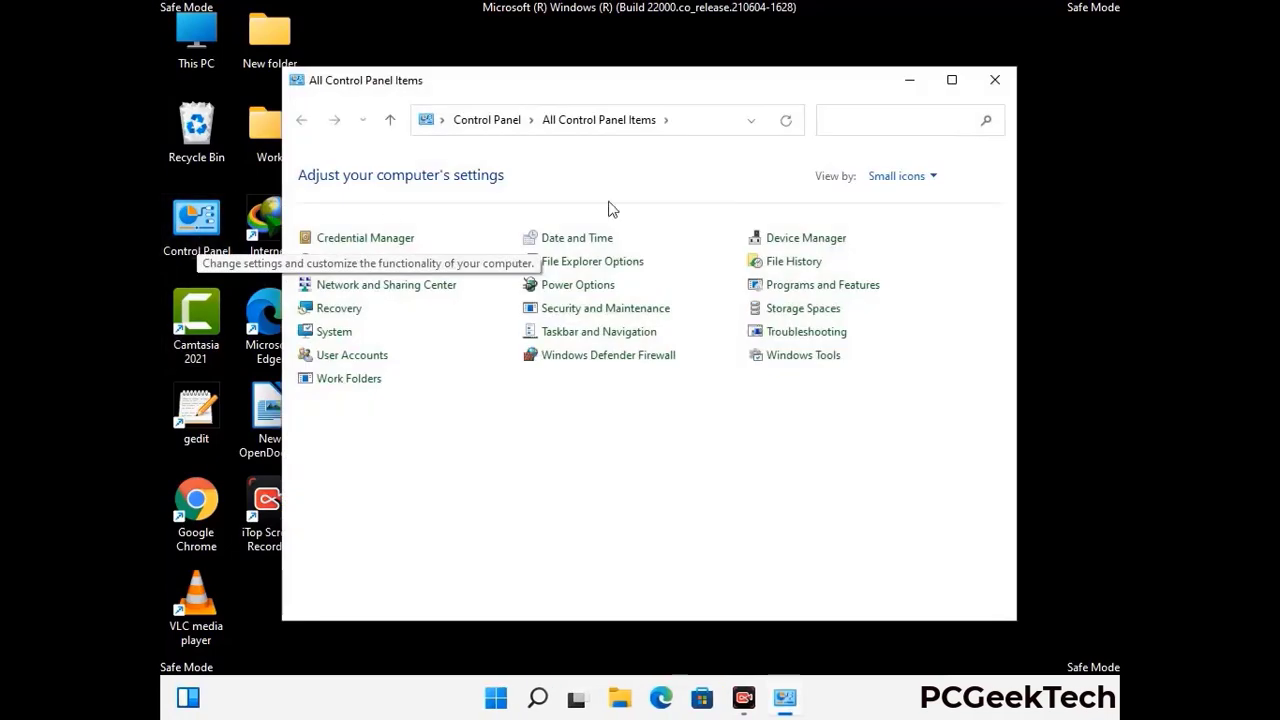
left_click(616, 266)
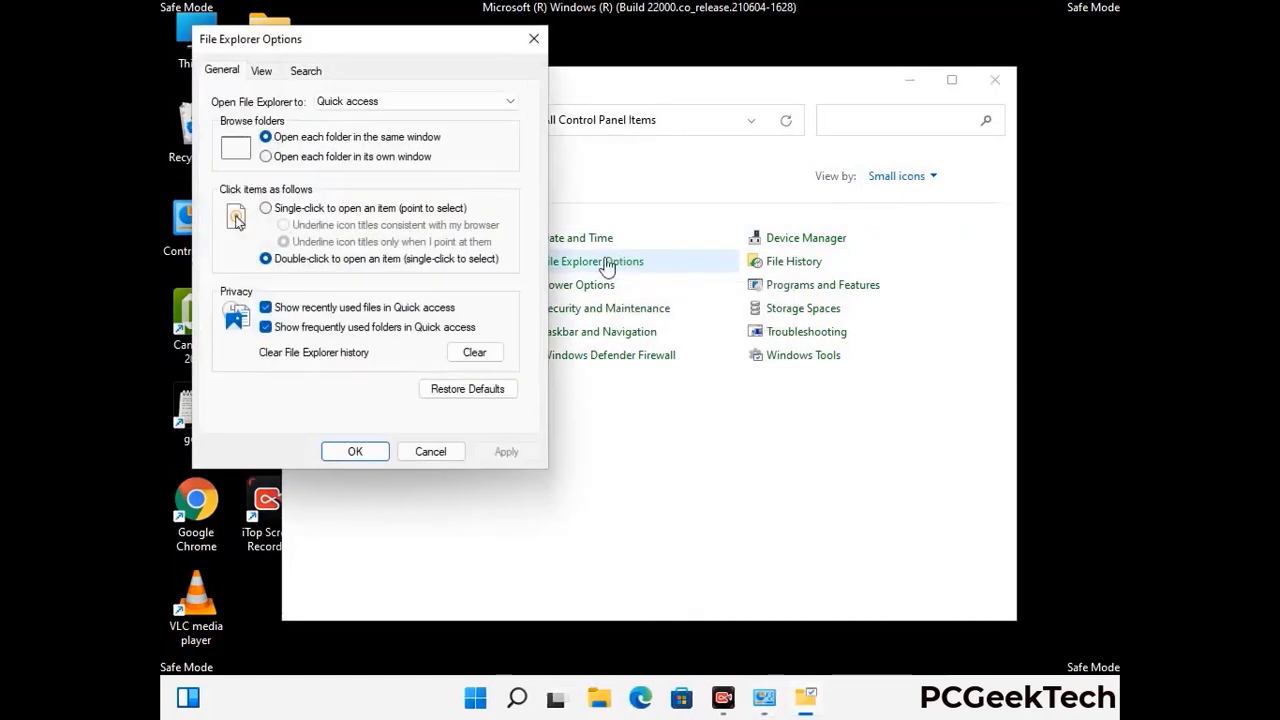
left_click(265, 72)
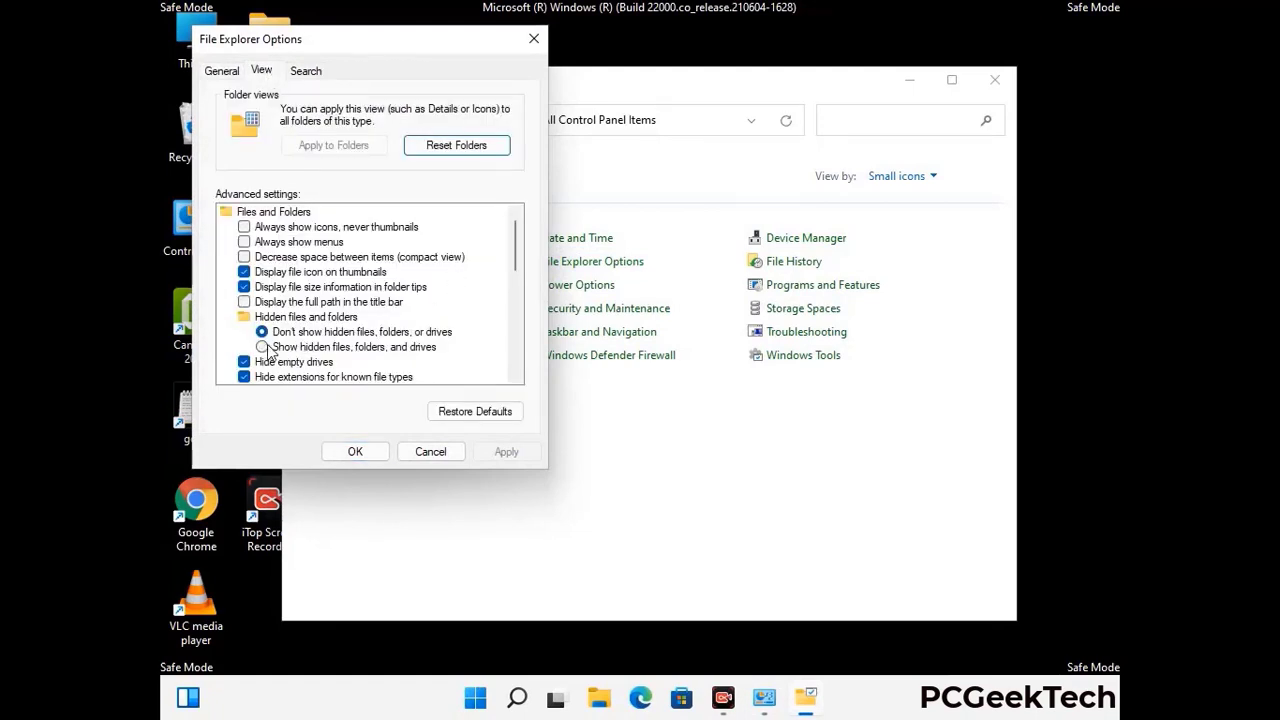
left_click(264, 349)
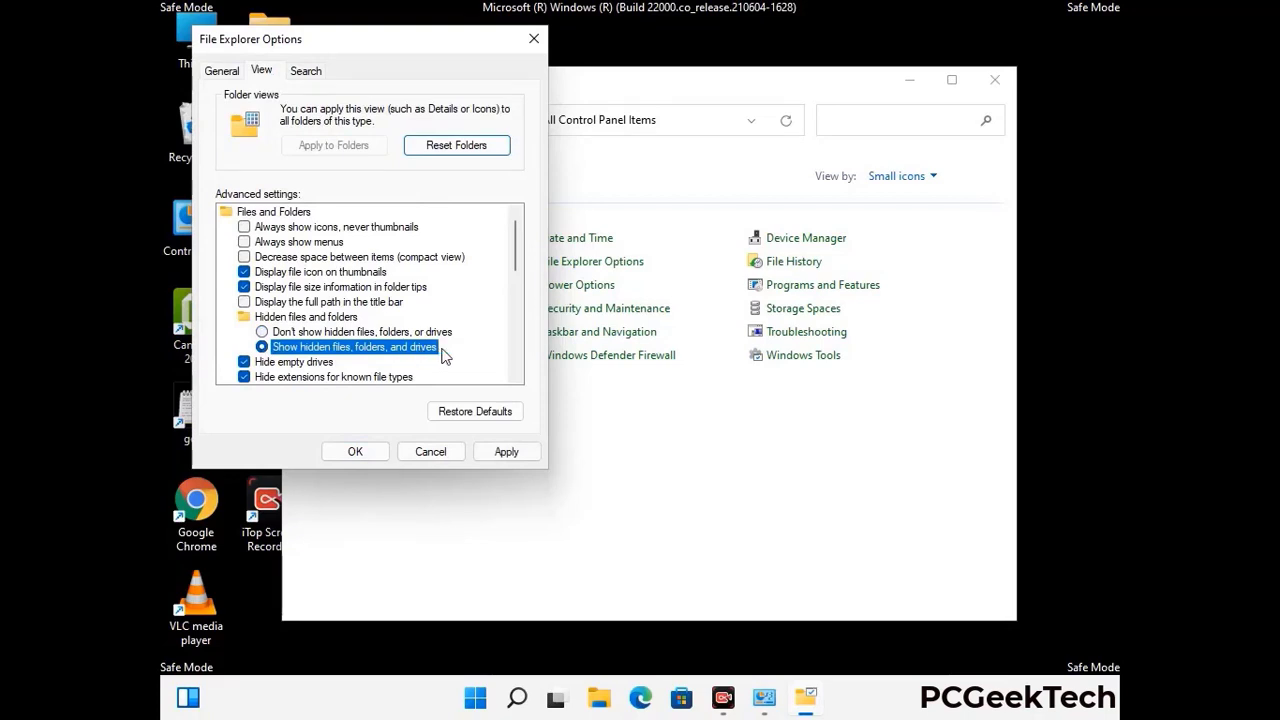
left_click(505, 451)
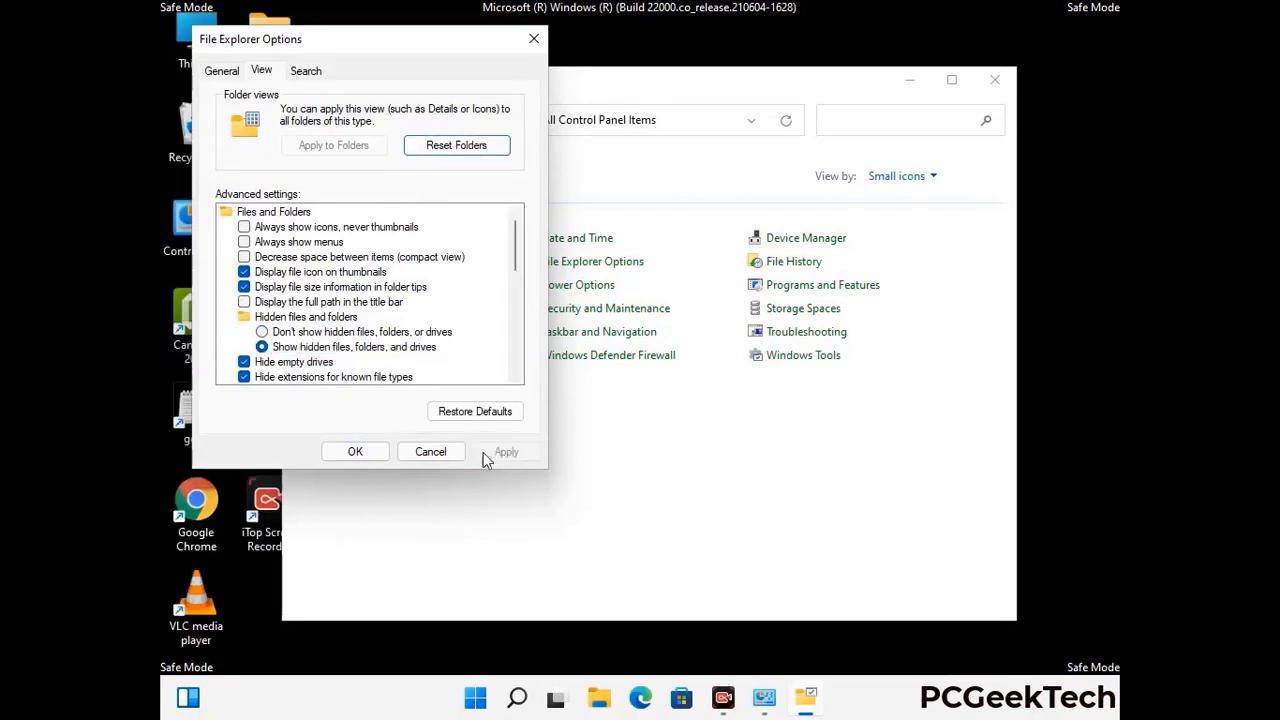
left_click(337, 454)
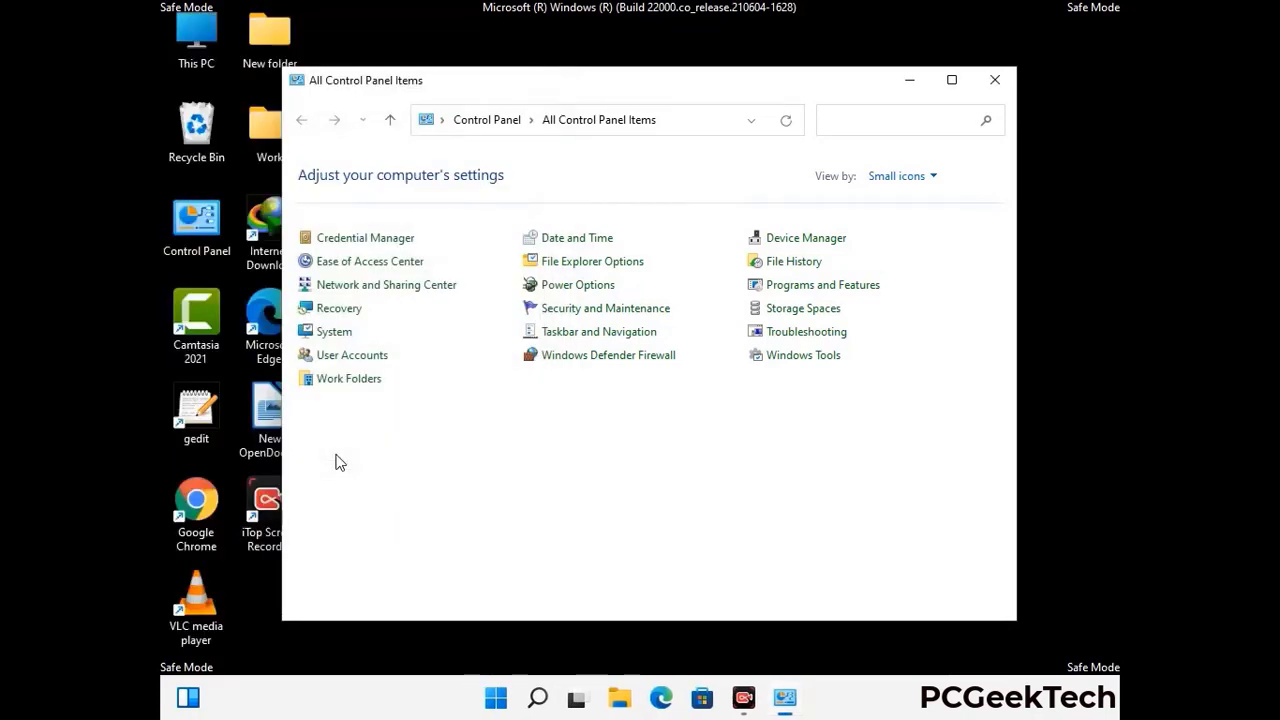
- Close Control Panel and browse This PC to the C:\Windows folder
left_click(994, 80)
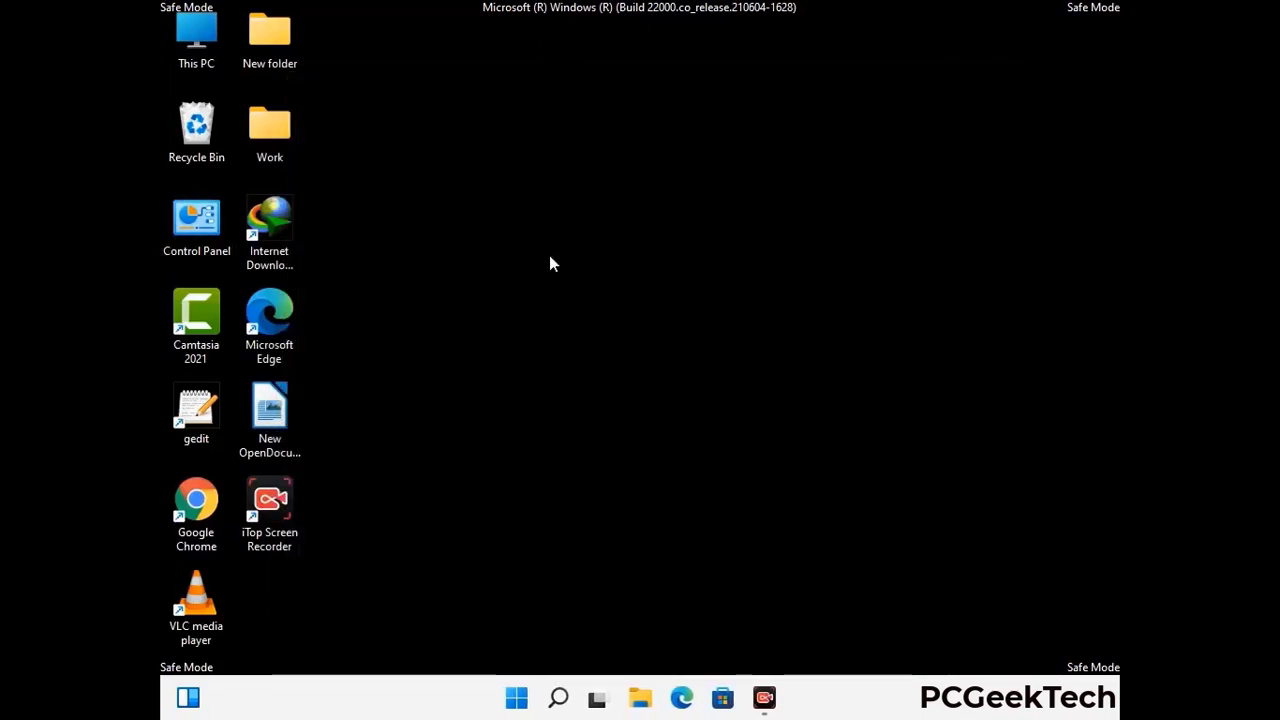
double_click(190, 62)
double_click(561, 439)
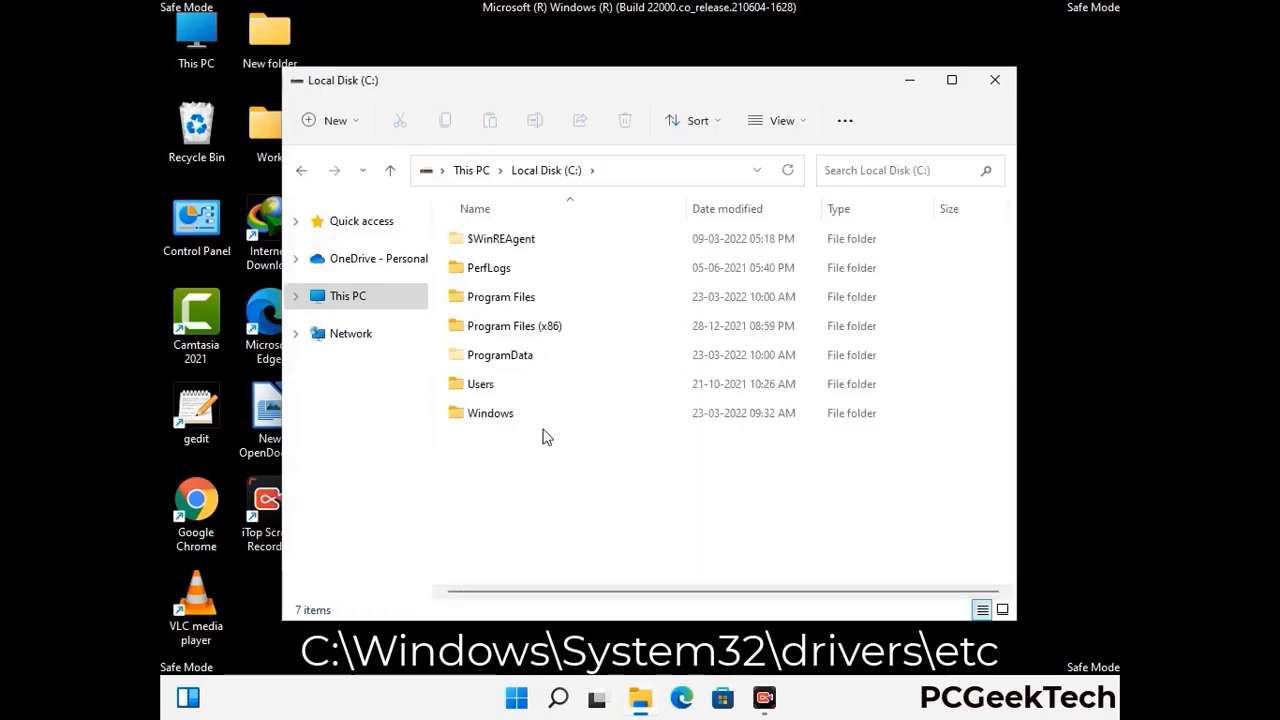
double_click(480, 413)
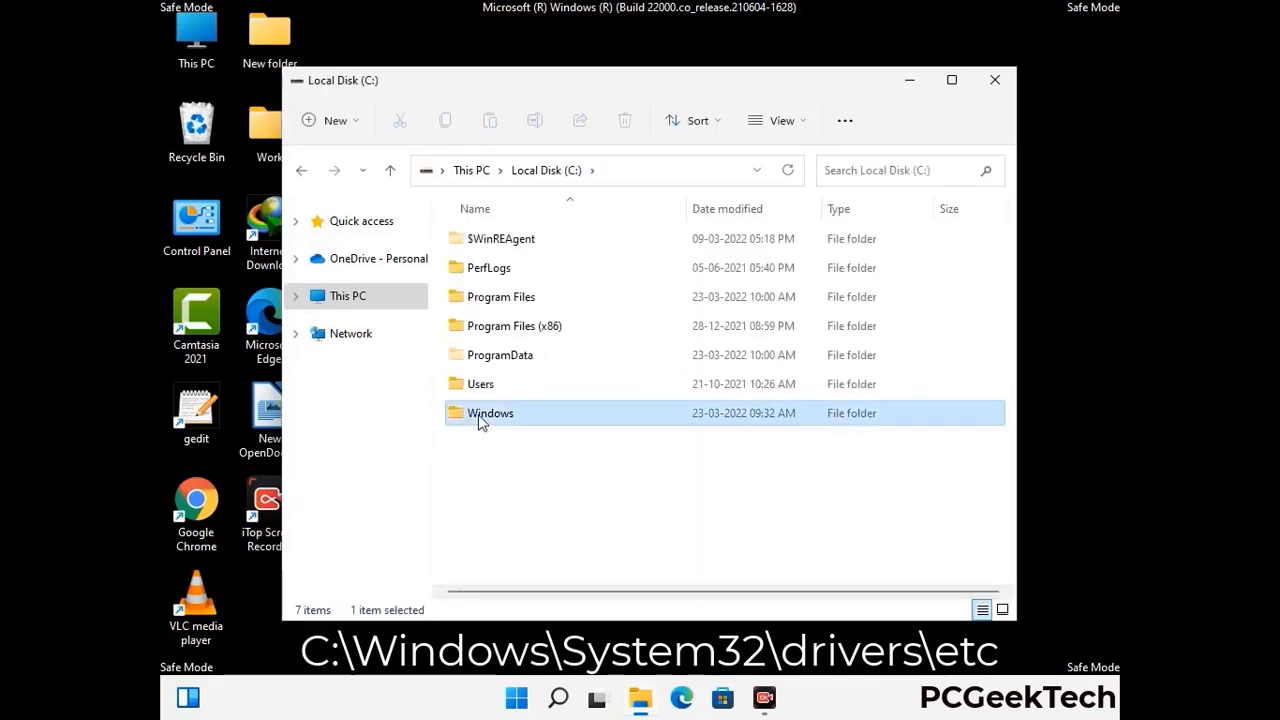
- Go into System32 > drivers > etc and open the hosts file
scroll(640, 425, "down", 5)
scroll(632, 432, "down", 12)
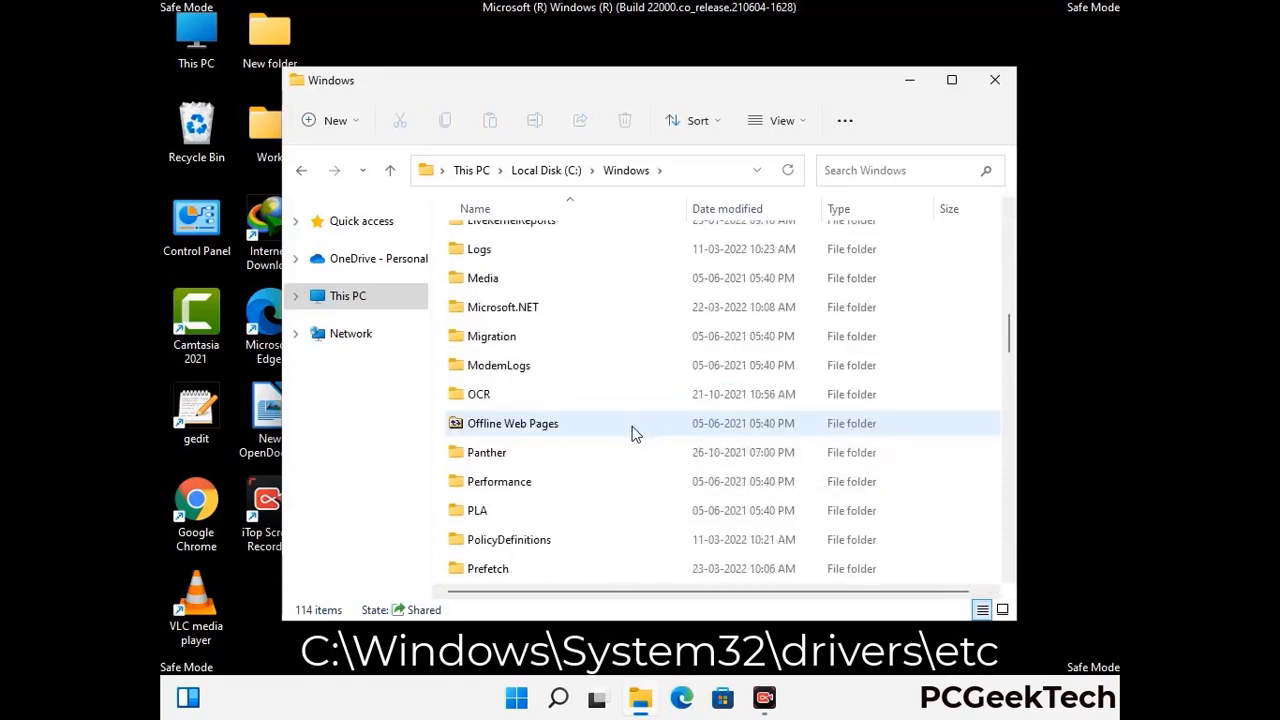
scroll(603, 427, "down", 3)
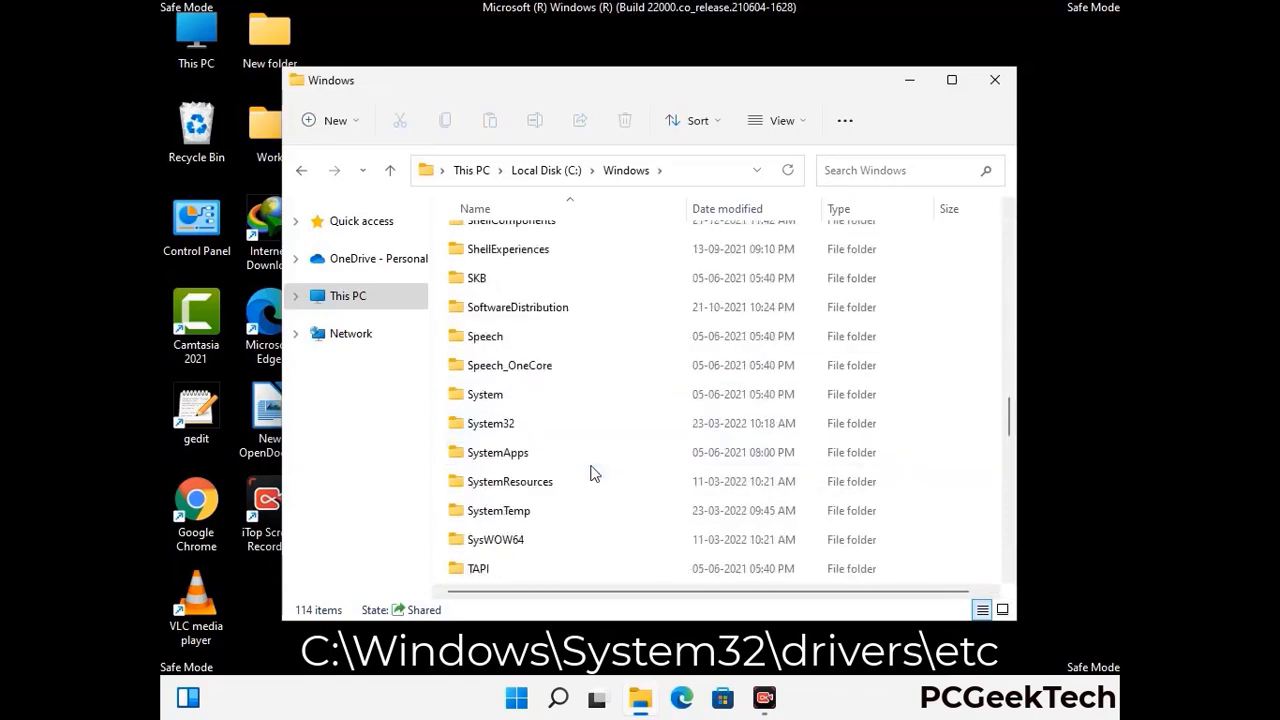
double_click(488, 425)
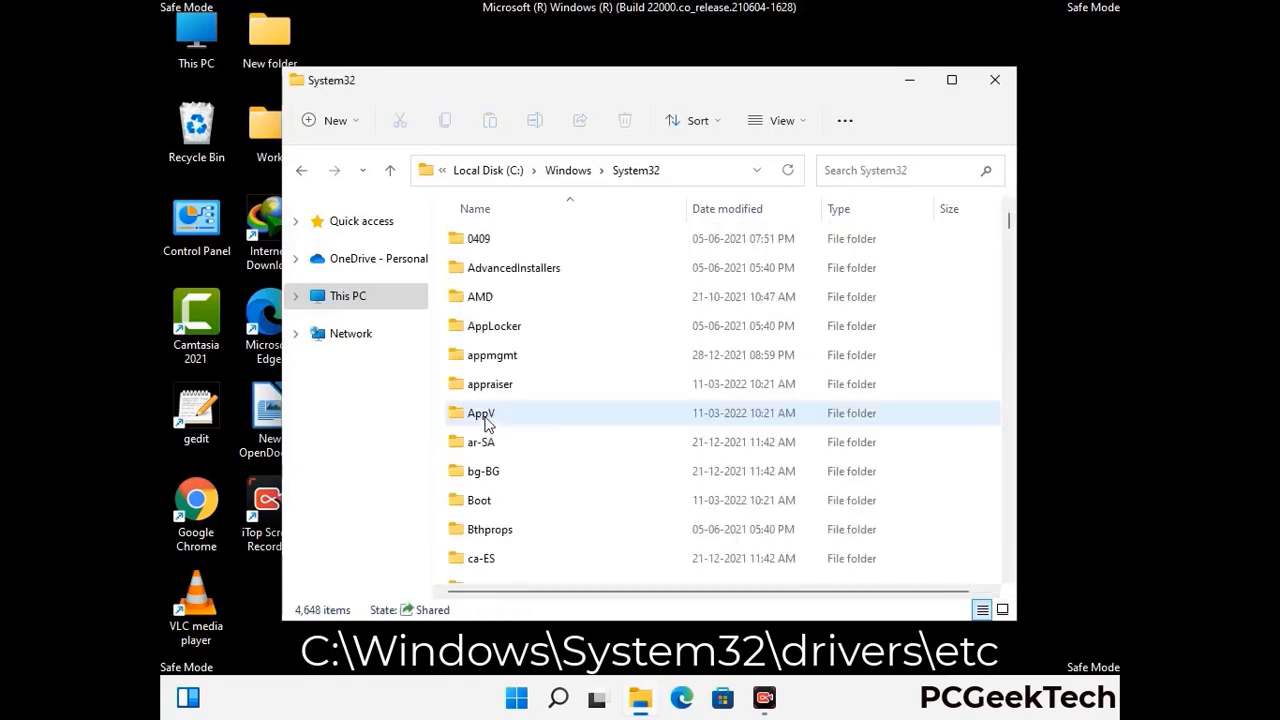
scroll(550, 420, "down", 5)
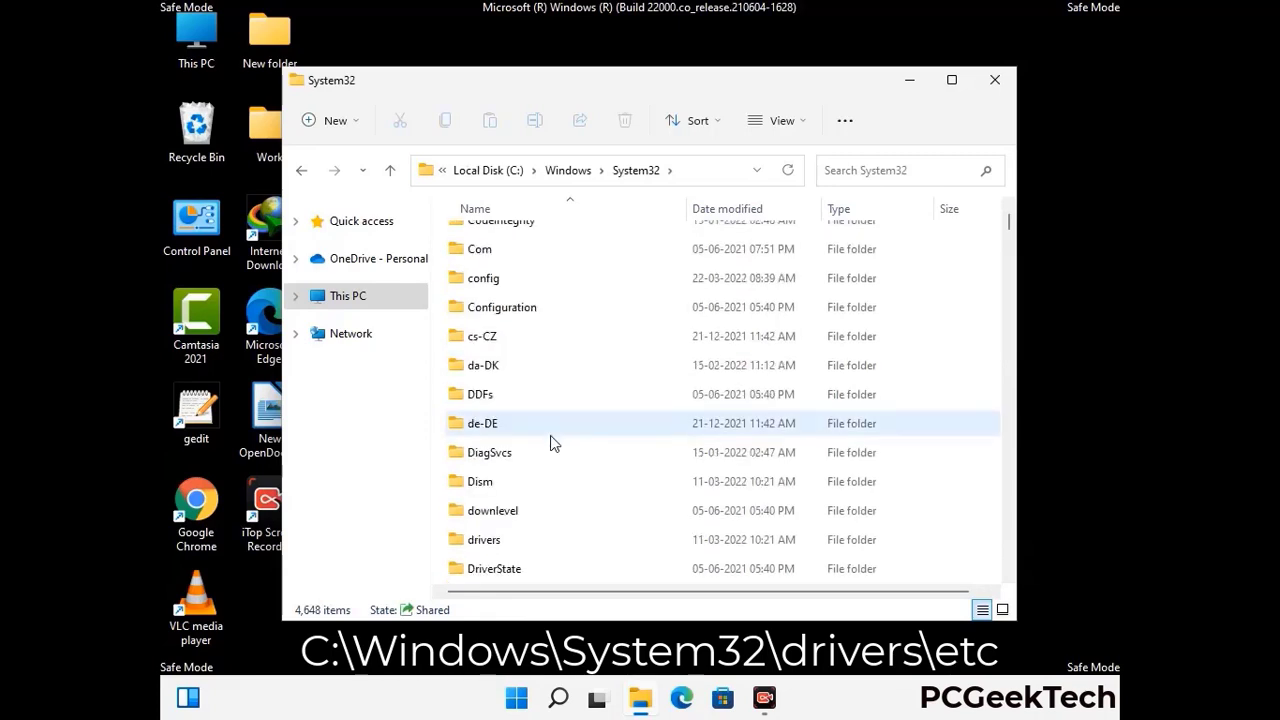
double_click(493, 543)
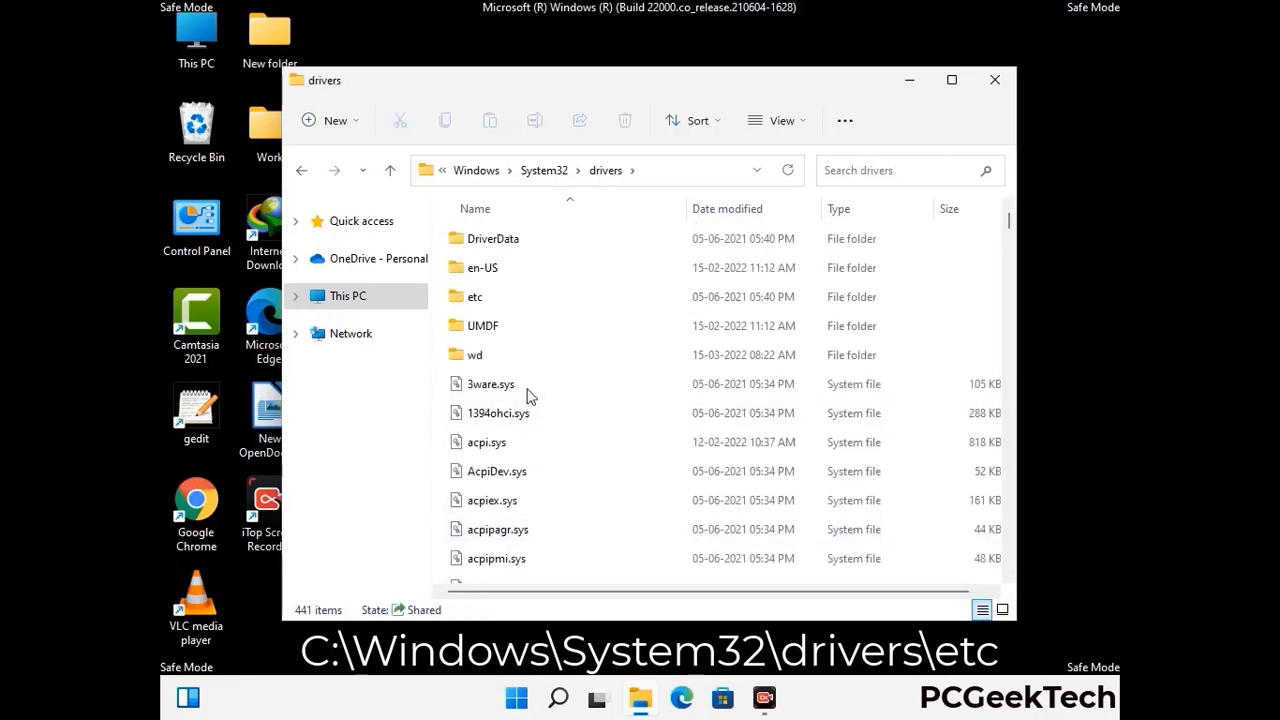
double_click(477, 297)
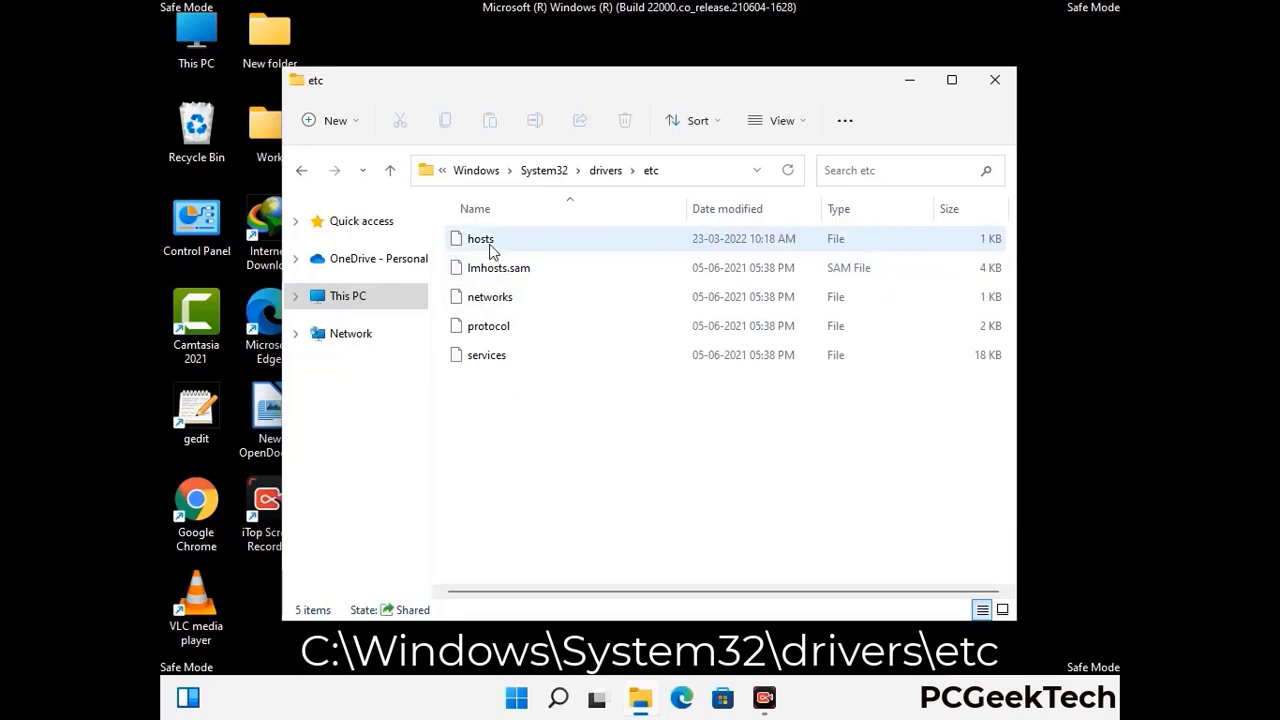
left_click(490, 248)
double_click(490, 248)
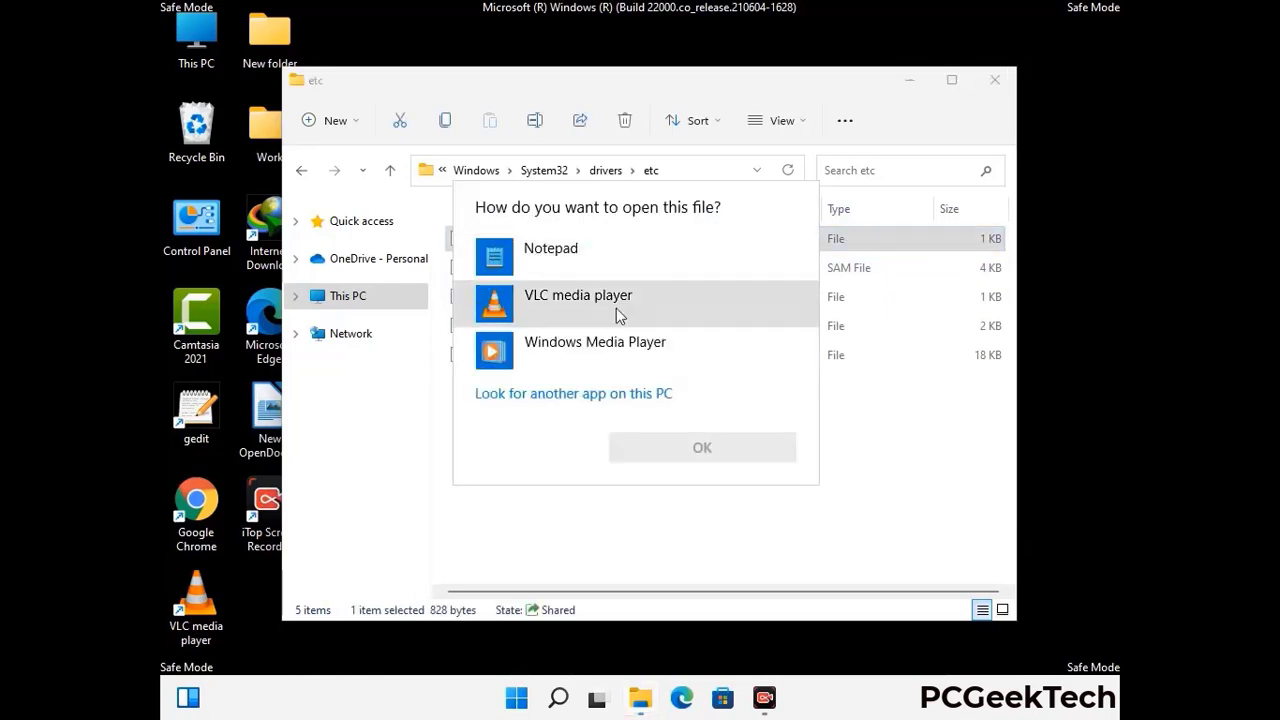
- Open hosts in Notepad and add a new line after the last localhost entry
left_click(568, 255)
left_click(702, 448)
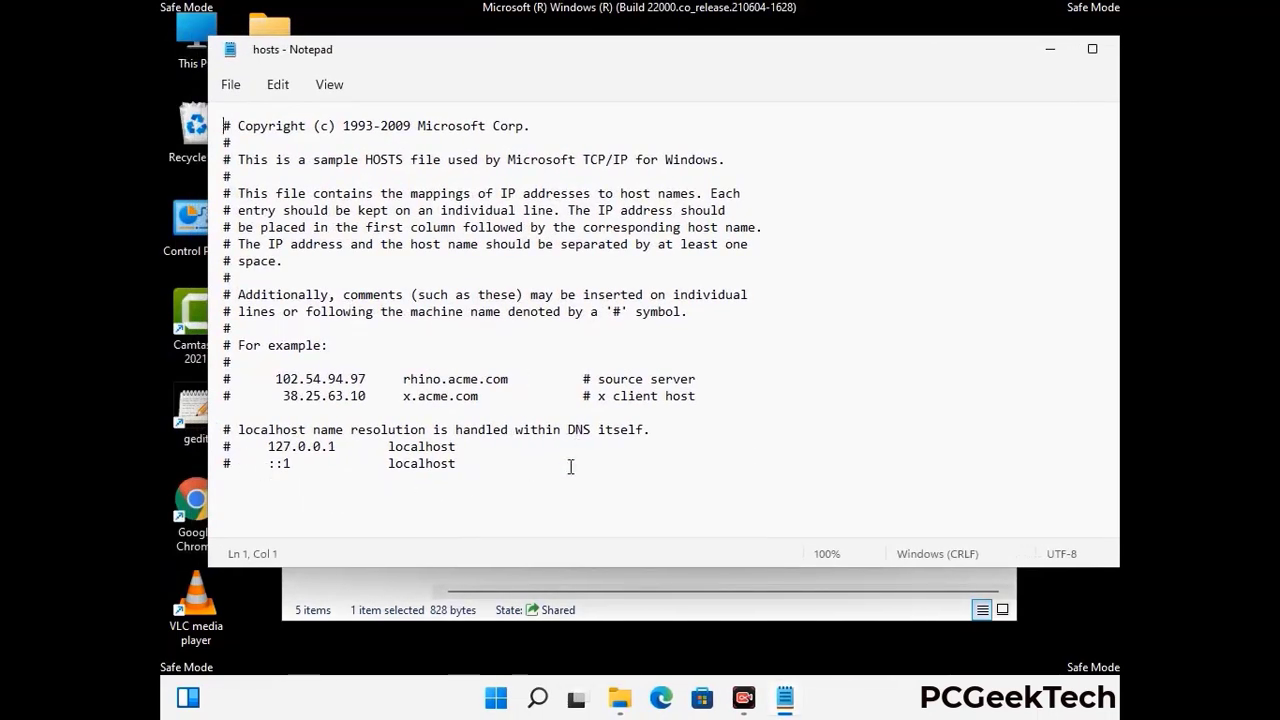
left_click(477, 466)
key("Return")
key("Return")
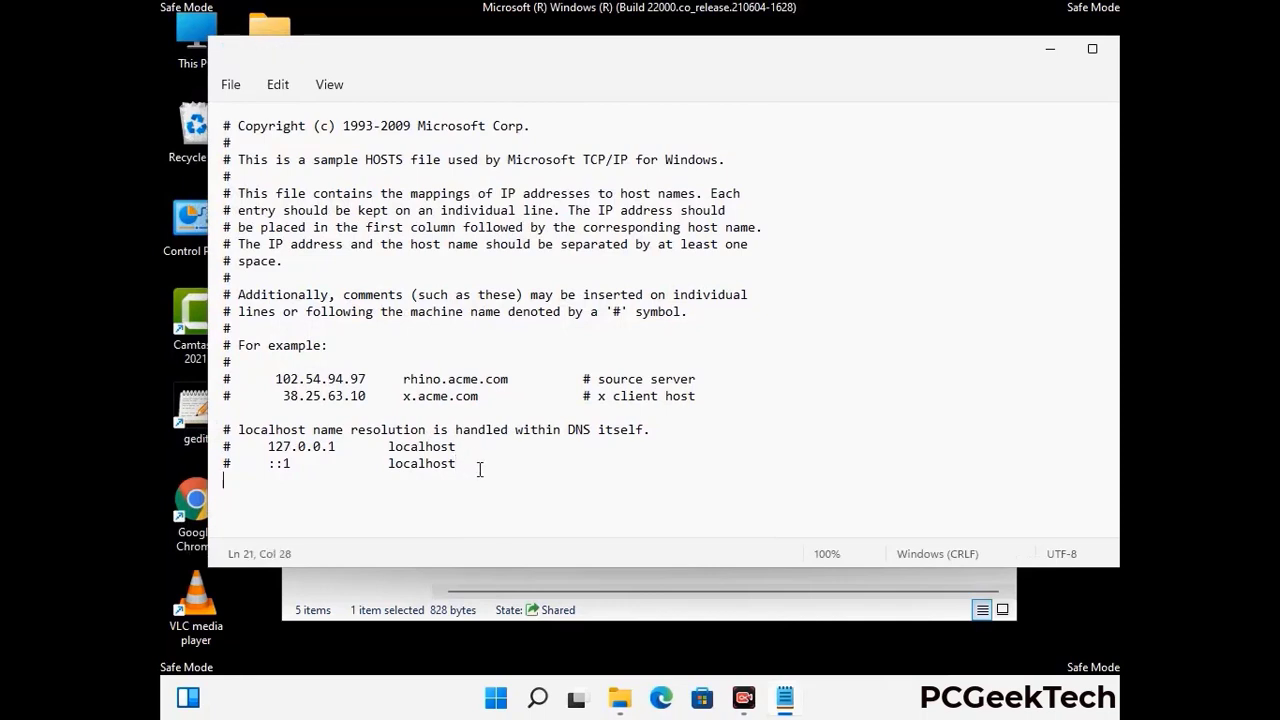
- Save the hosts file and close Notepad
scroll(224, 460, "down", 1)
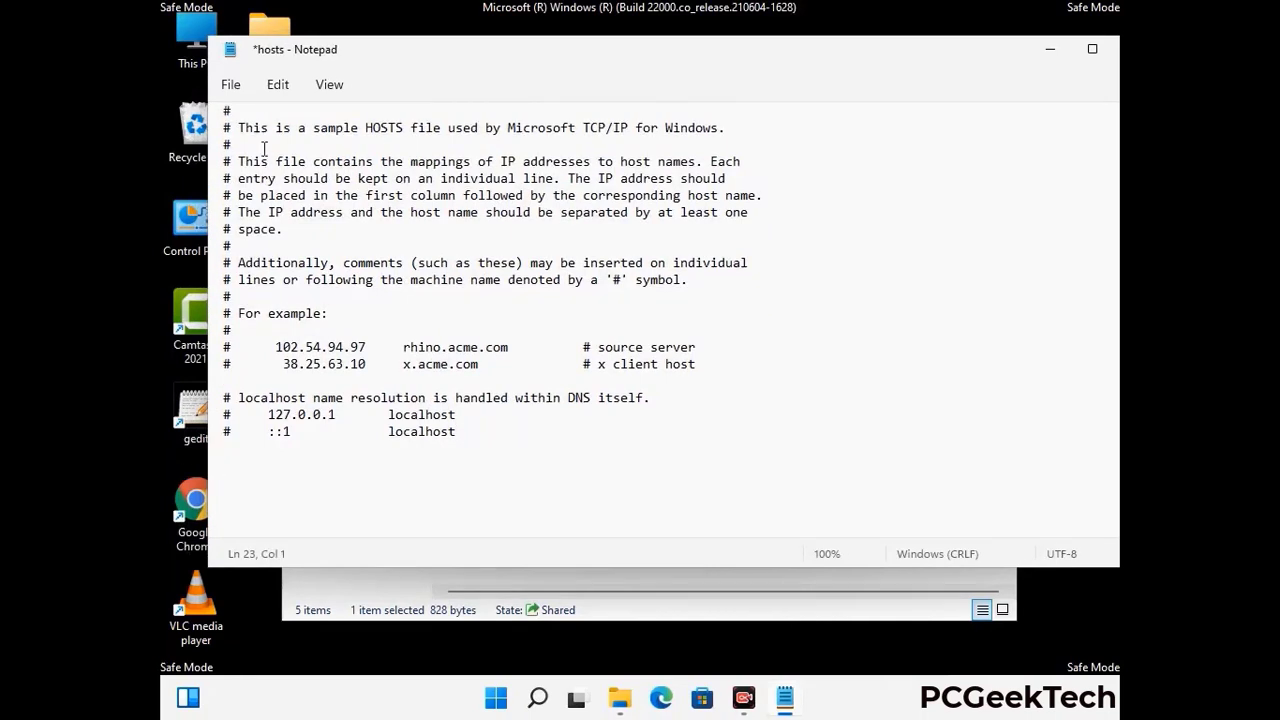
left_click(231, 86)
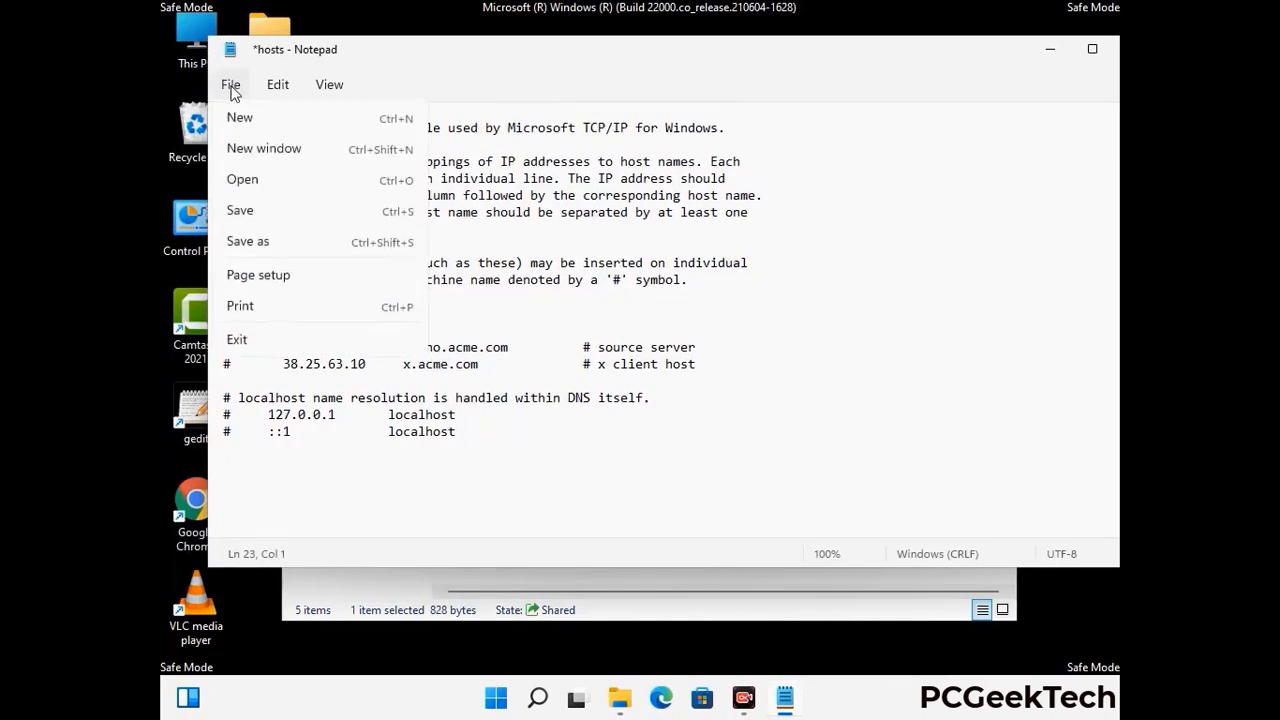
left_click(240, 212)
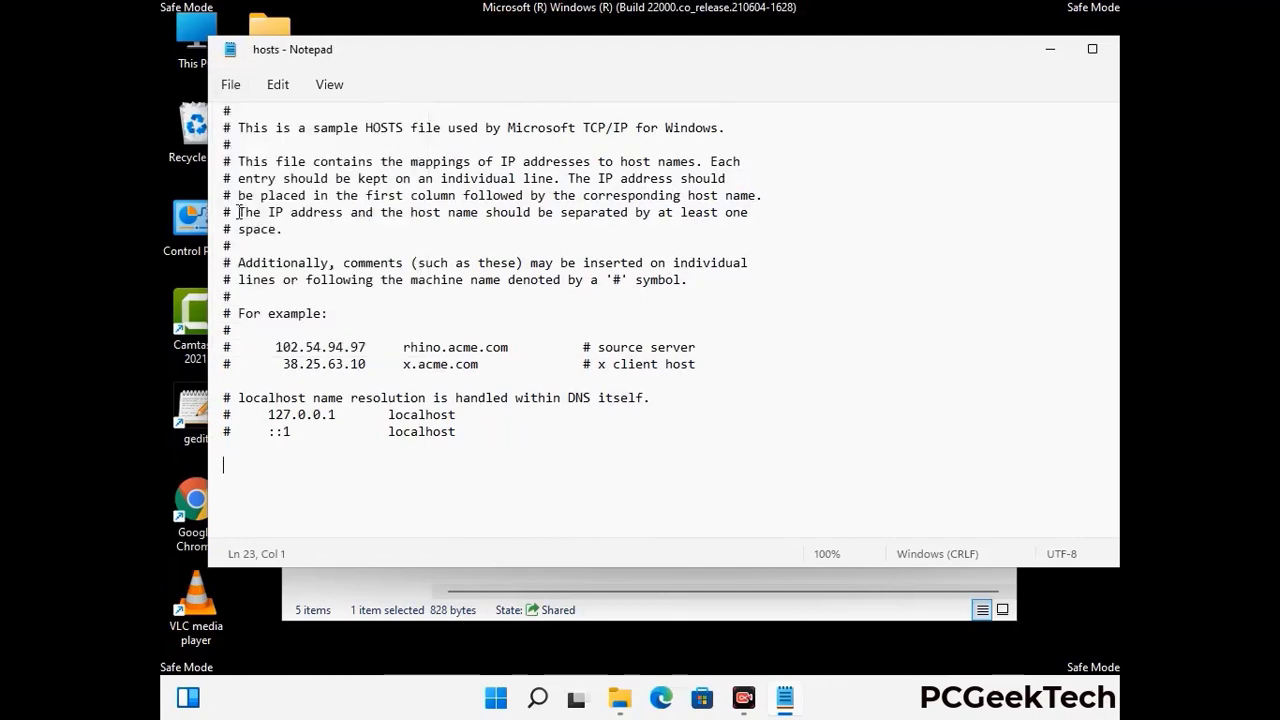
left_click_drag(950, 62, 802, 62)
left_click(988, 52)
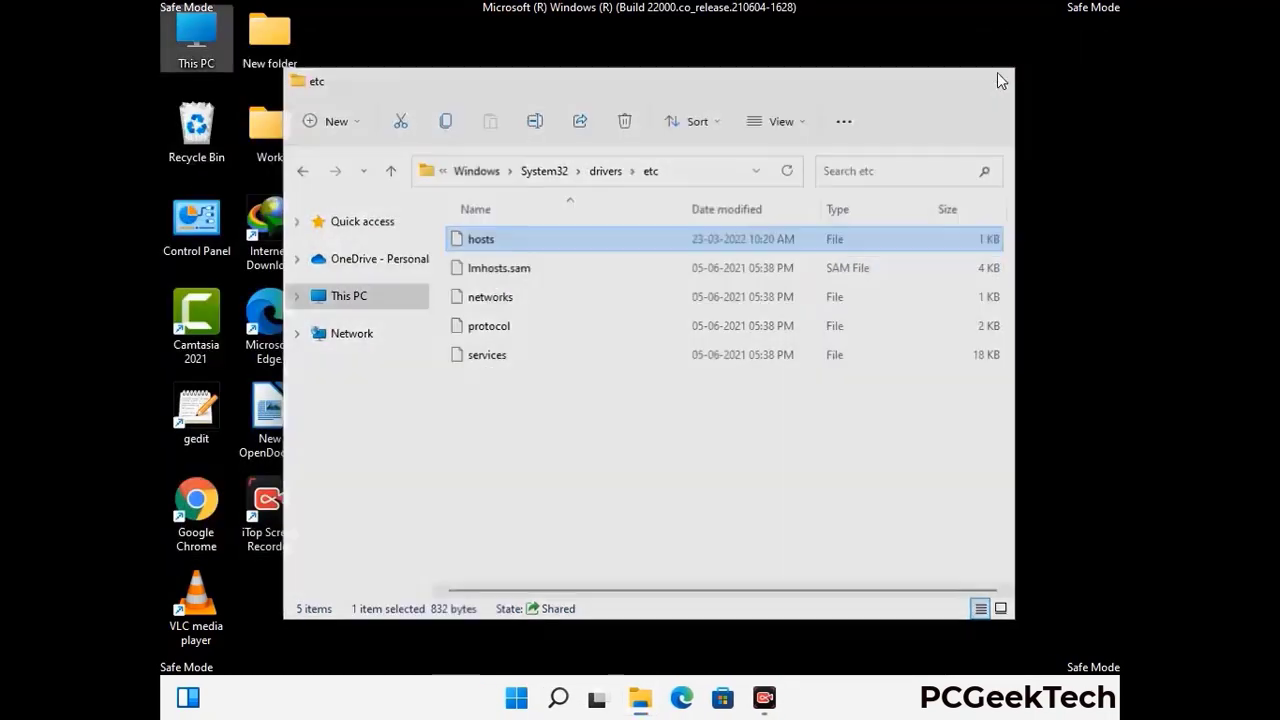
- Close the etc window and open %appdata% from the Run dialog
left_click(997, 72)
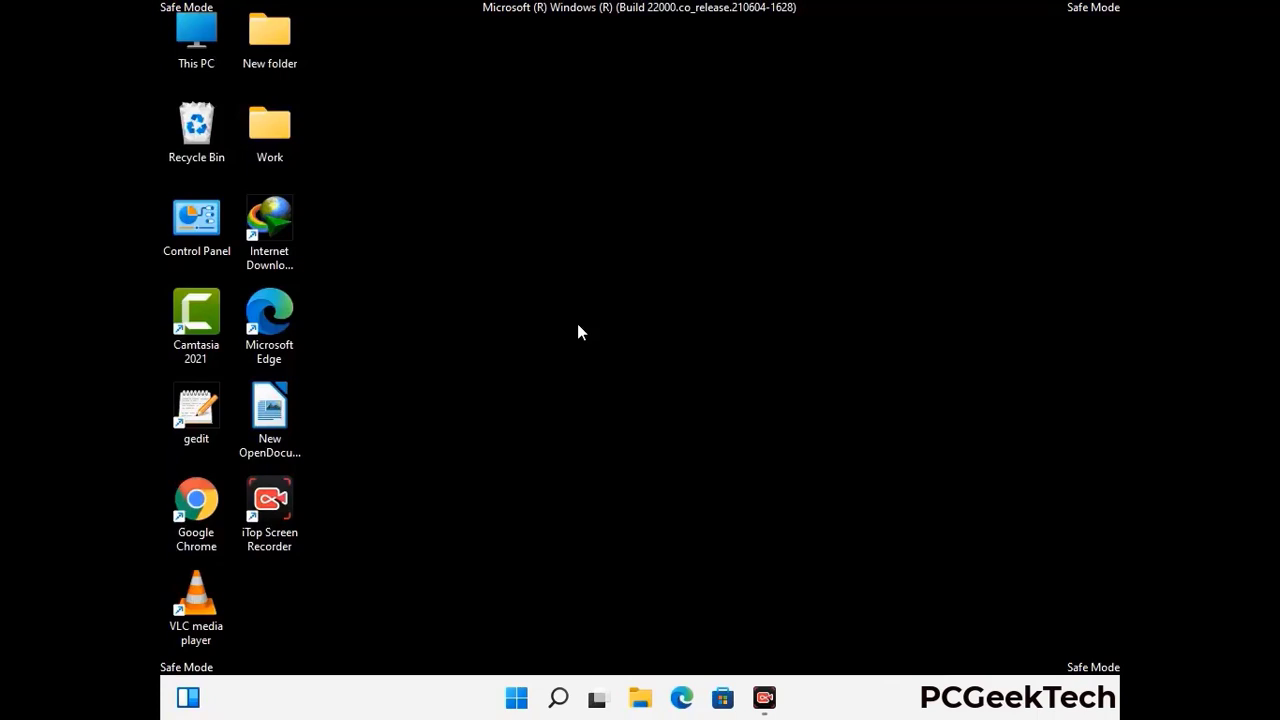
key("super+r")
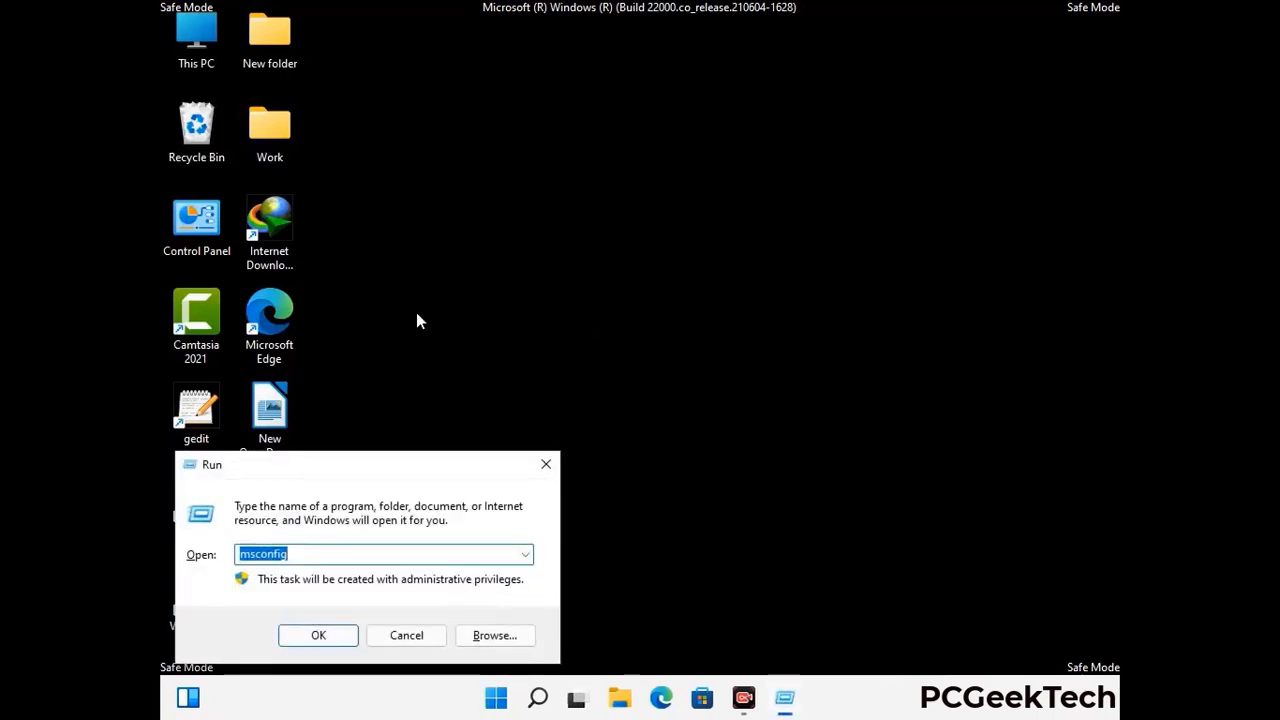
left_click_drag(366, 460, 593, 199)
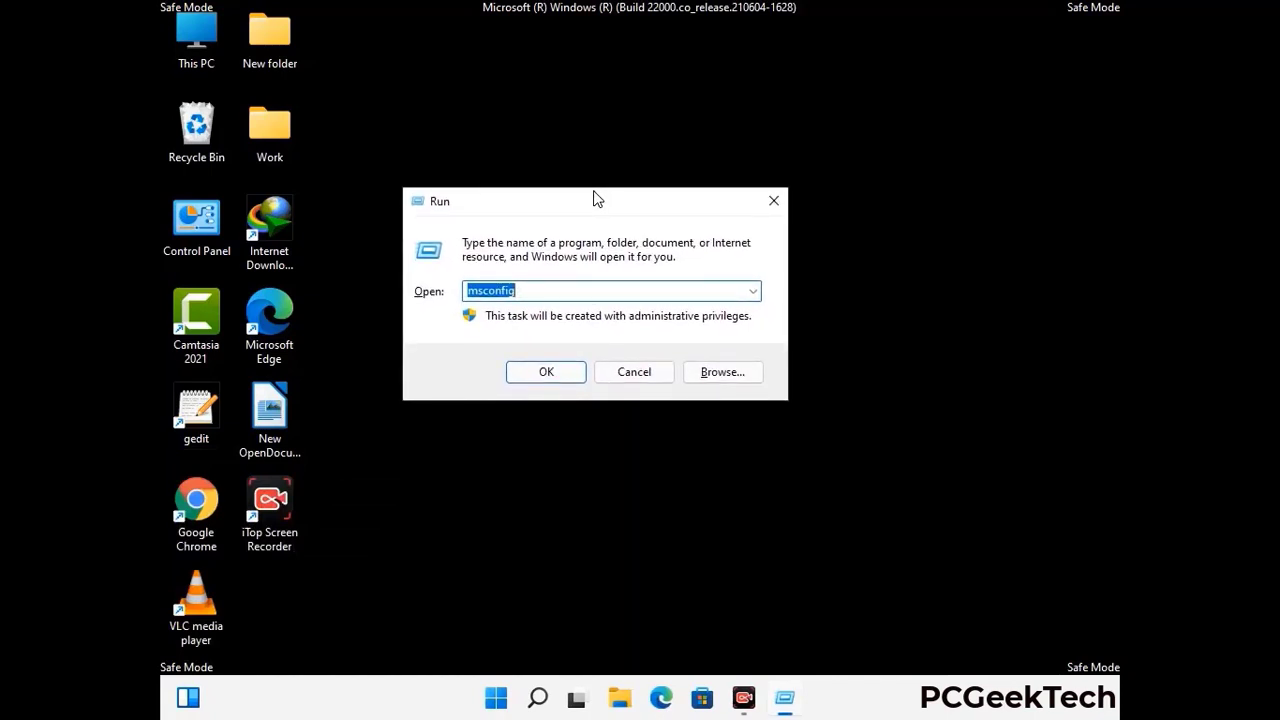
type("%")
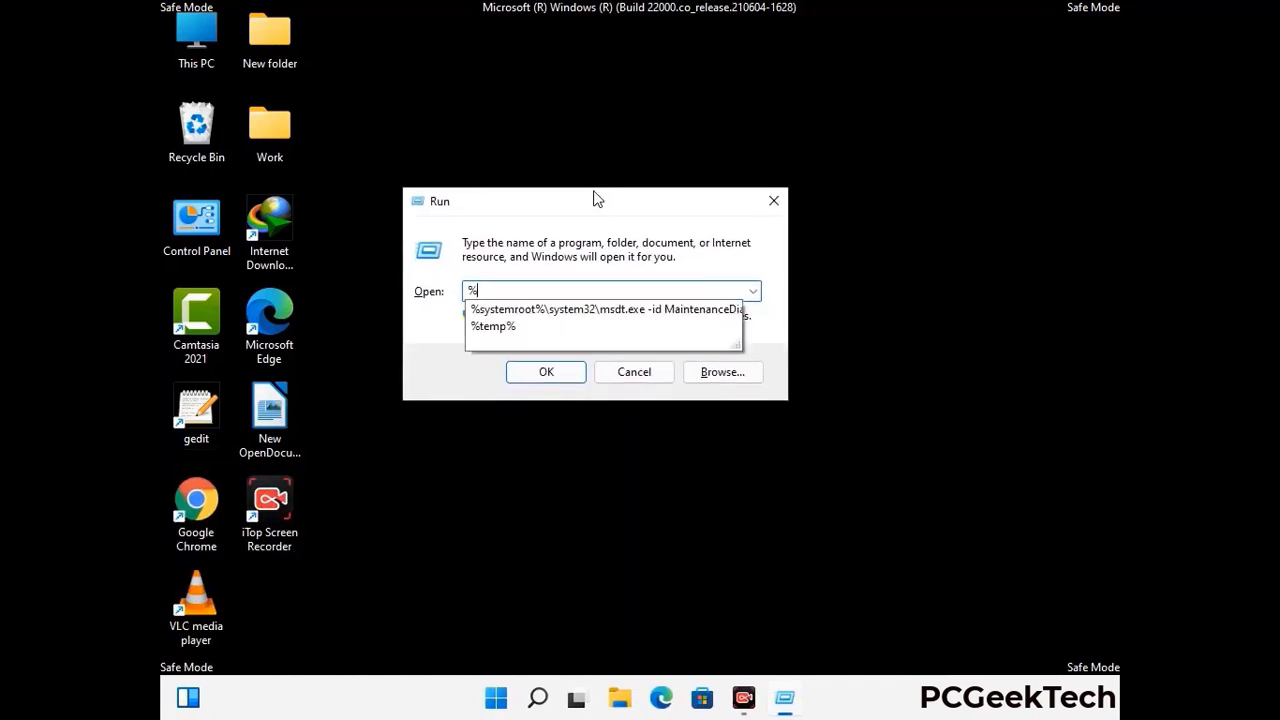
type("appd")
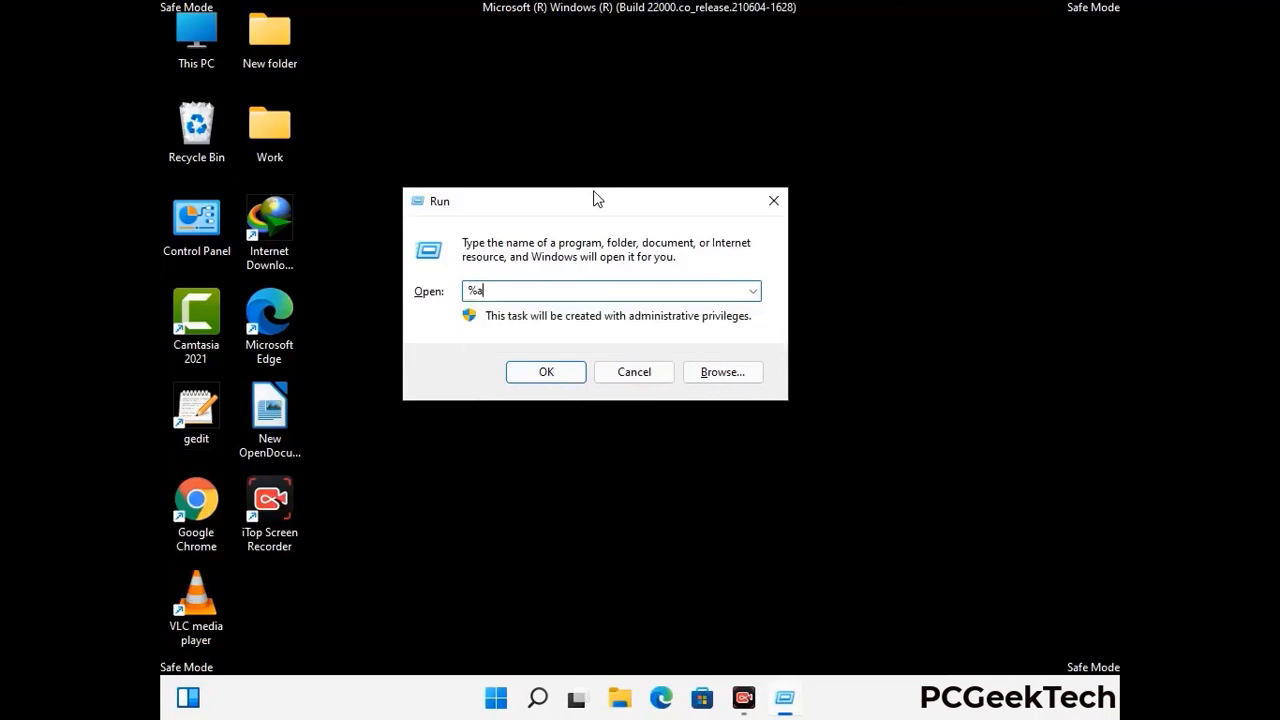
type("ata%")
key("Return")
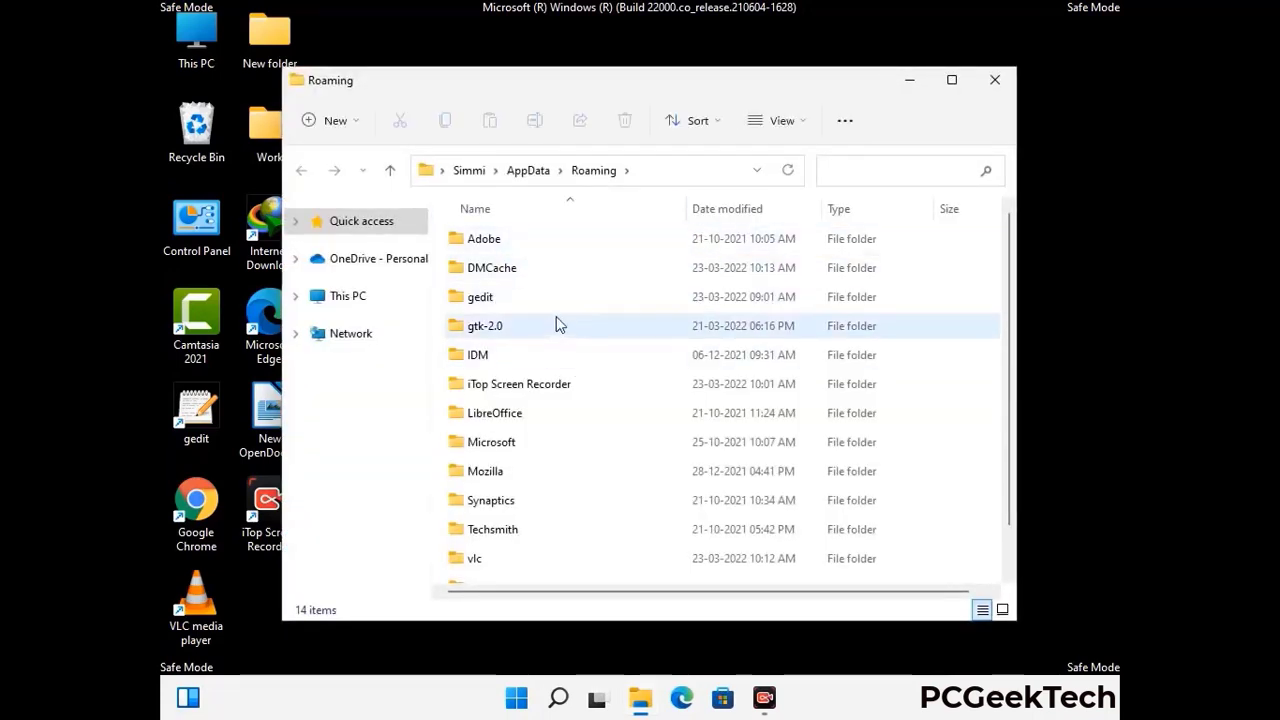
- Delete the Zoom folder from AppData\Roaming and close the window
scroll(600, 355, "down", 2)
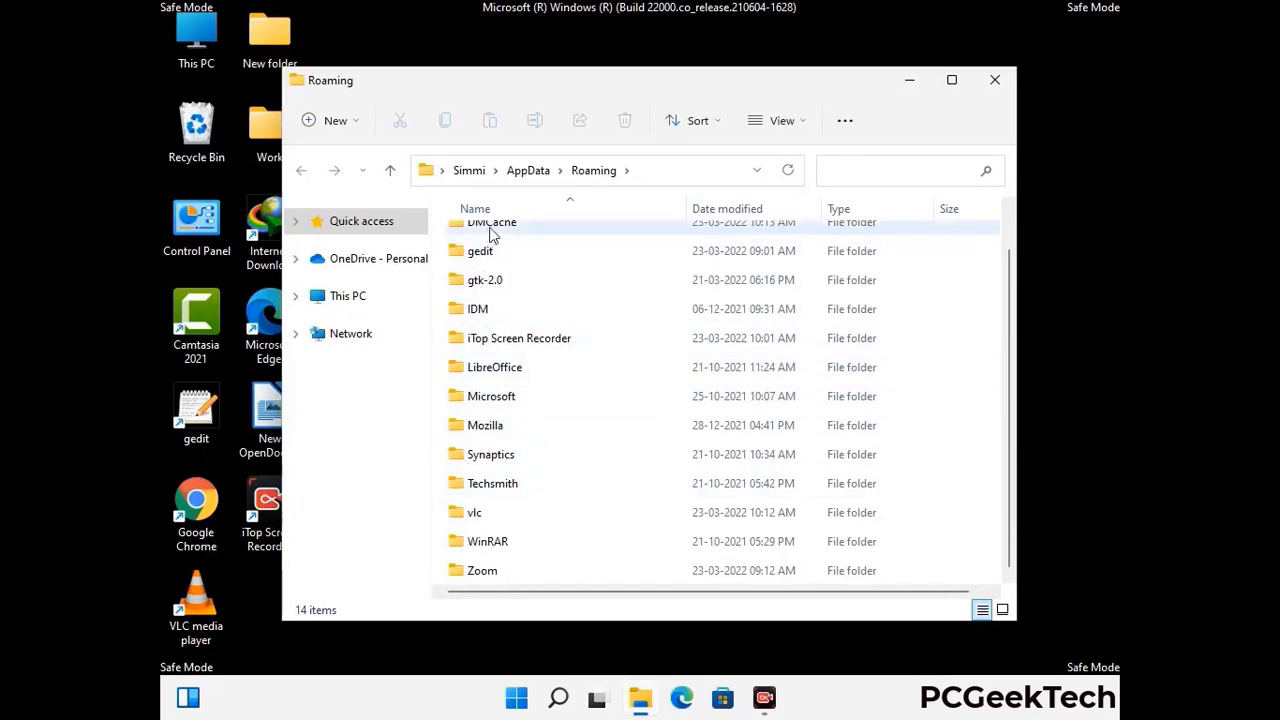
scroll(529, 354, "up", 2)
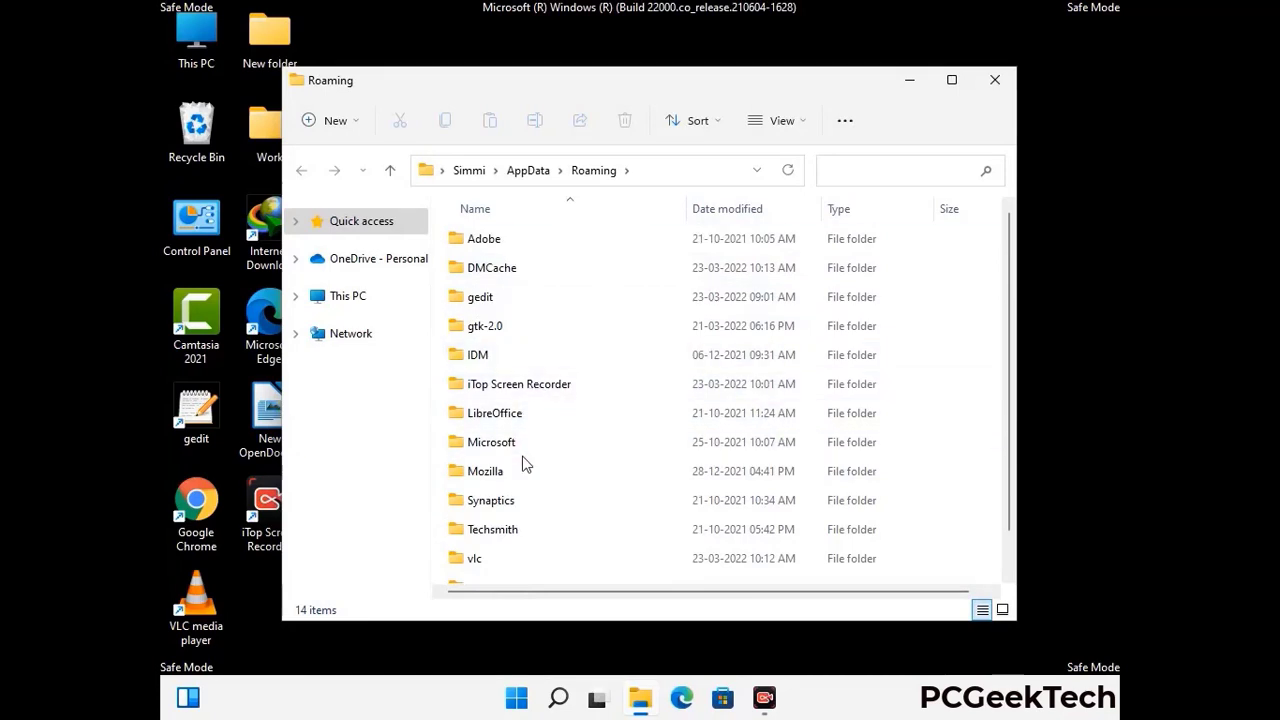
scroll(522, 455, "down", 2)
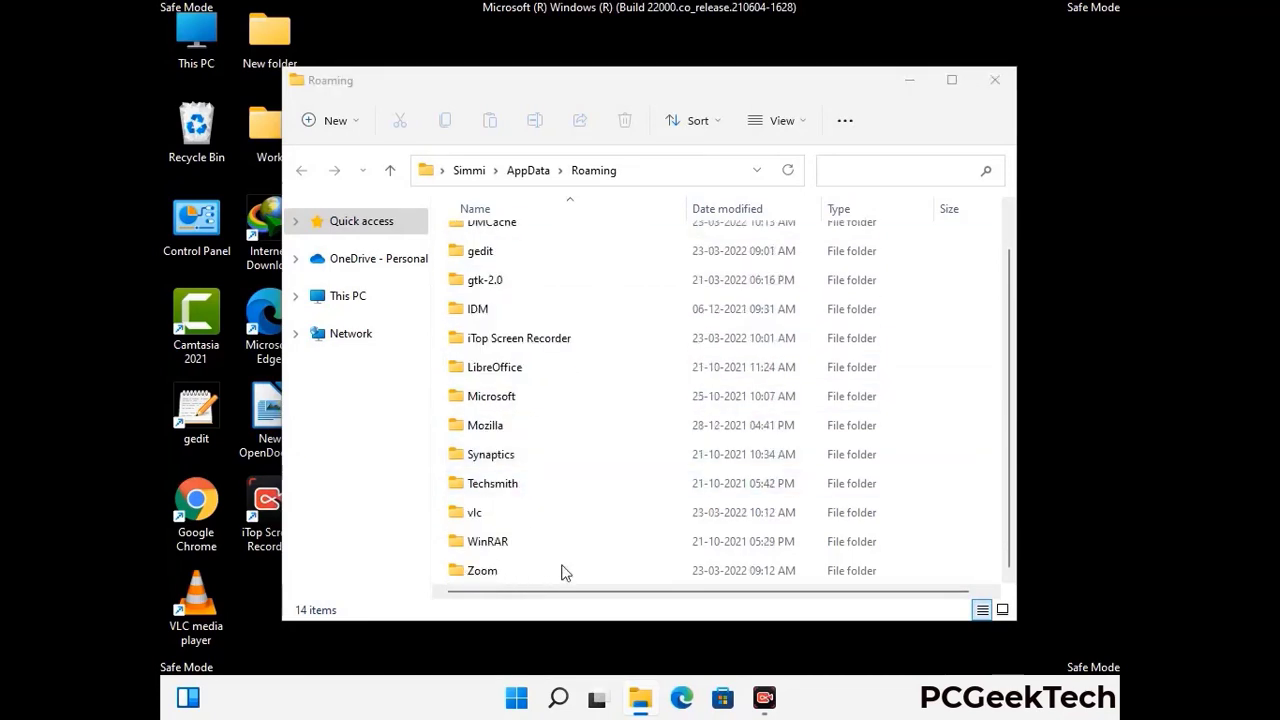
left_click(716, 564)
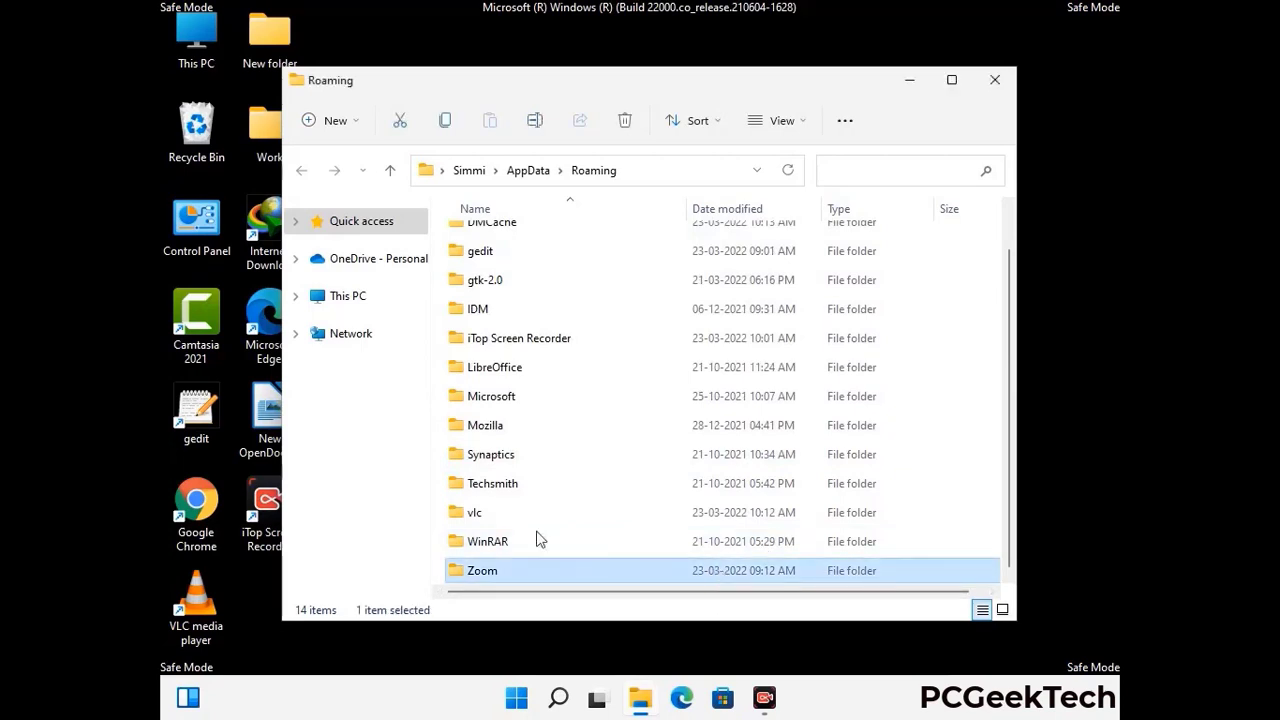
left_click(625, 121)
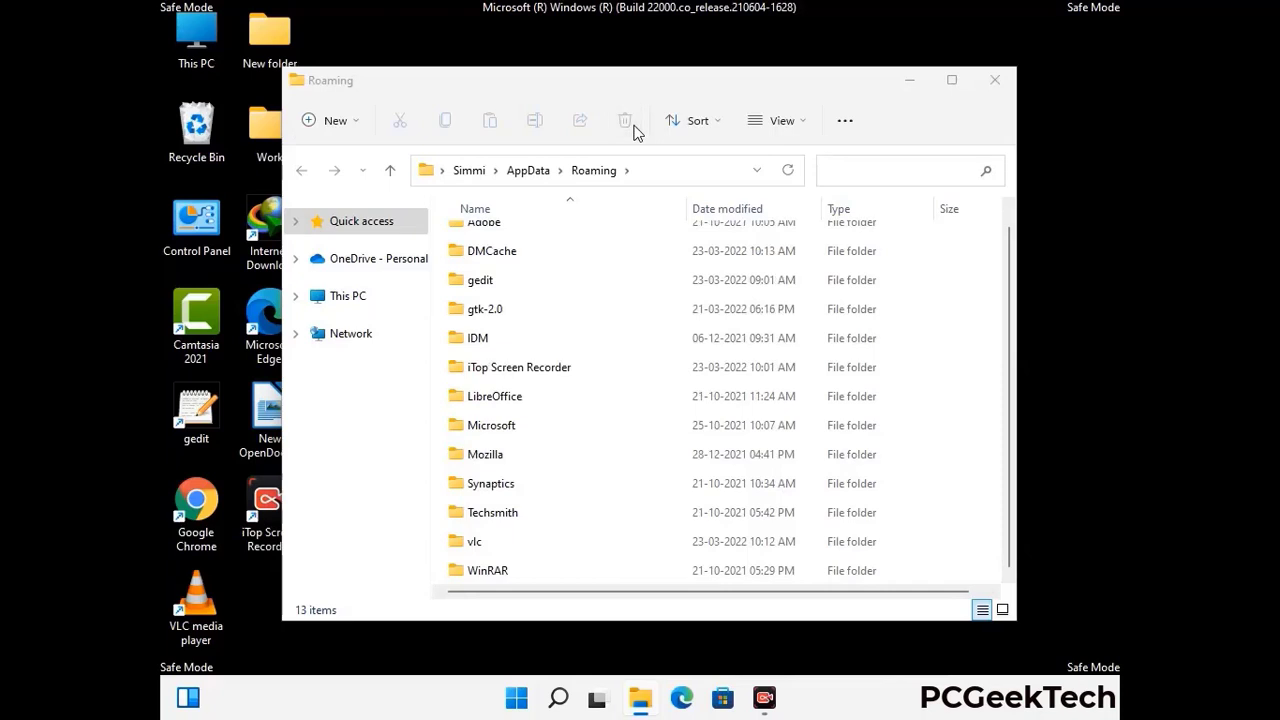
left_click(993, 82)
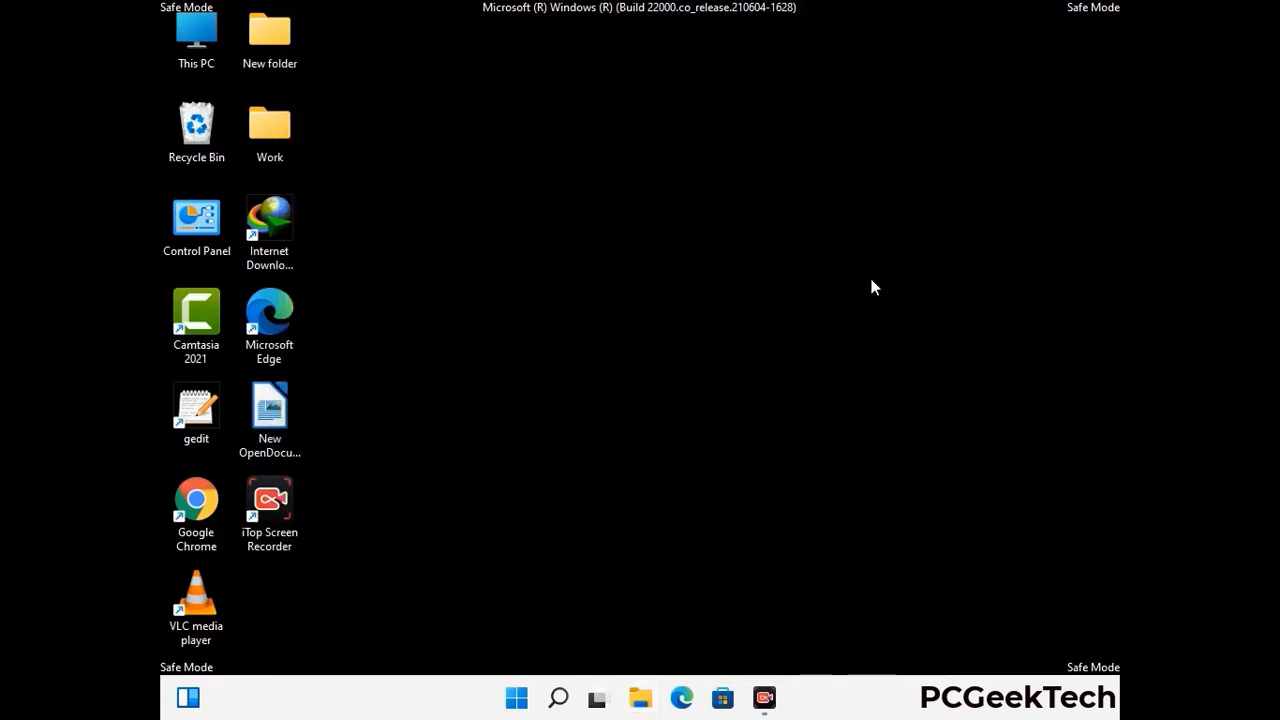
- Open %LocalAppData% from the Run dialog
key("super+r")
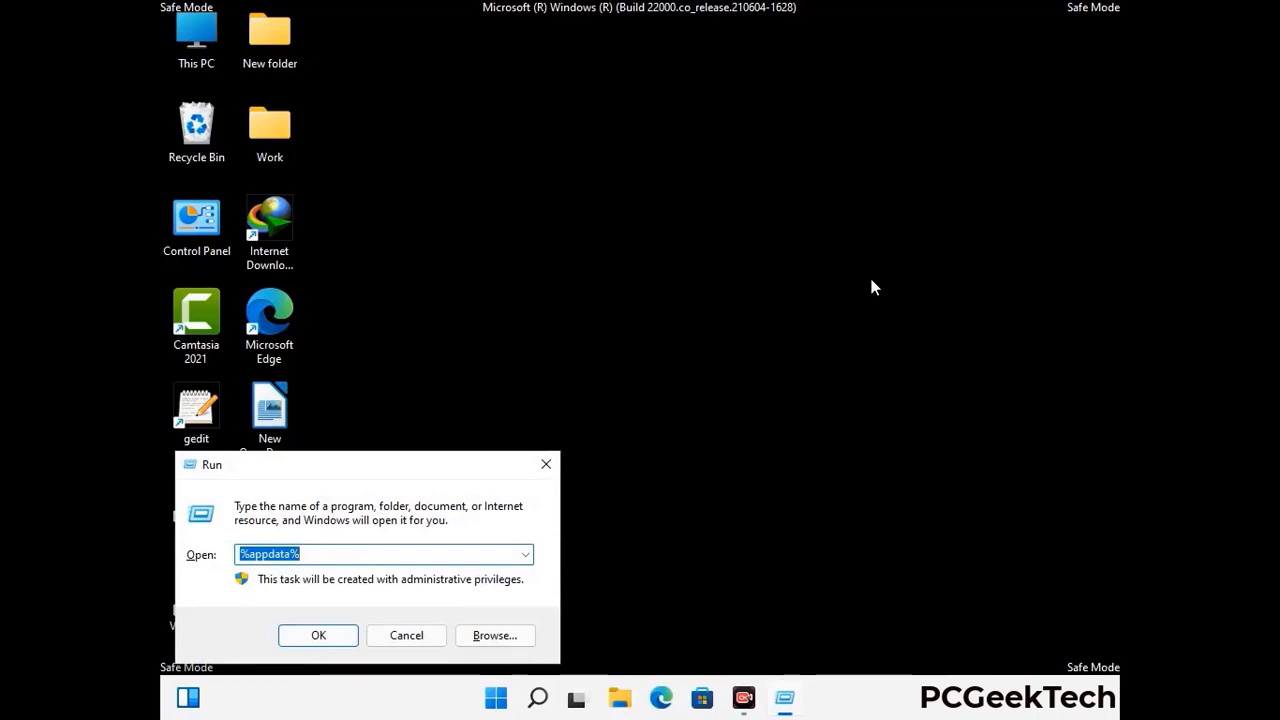
left_click_drag(400, 475, 671, 253)
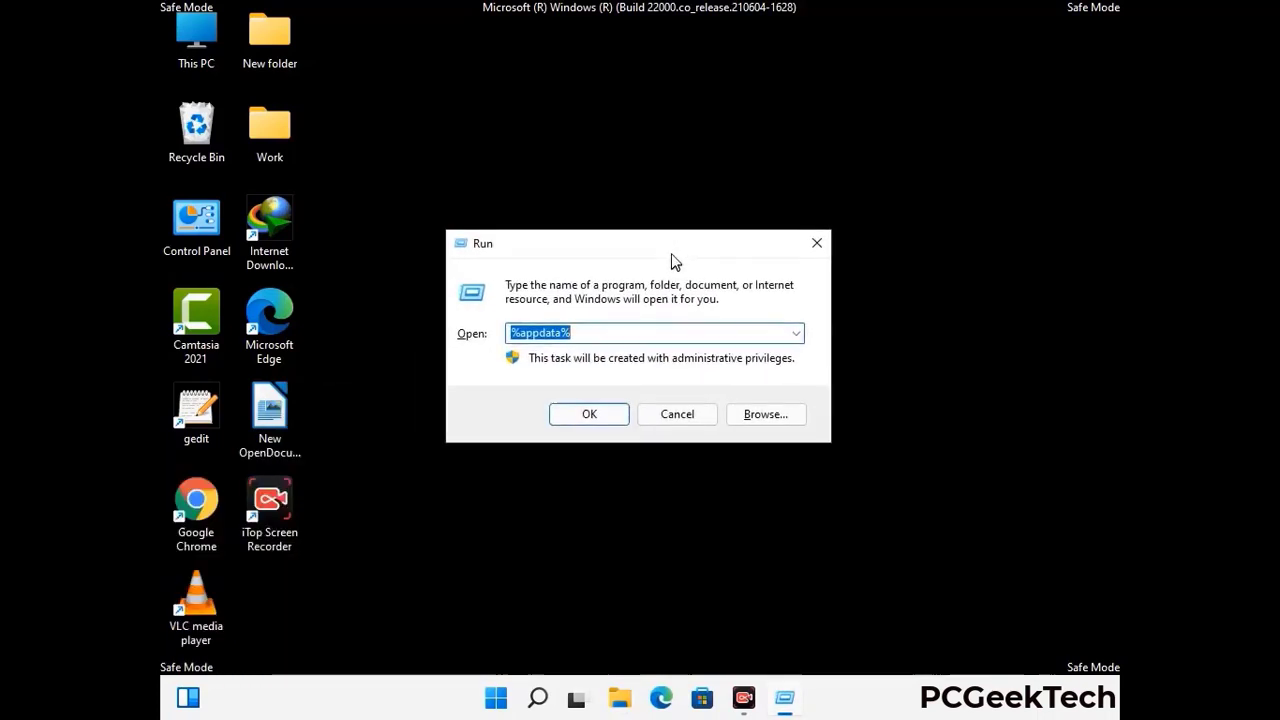
type("%Local")
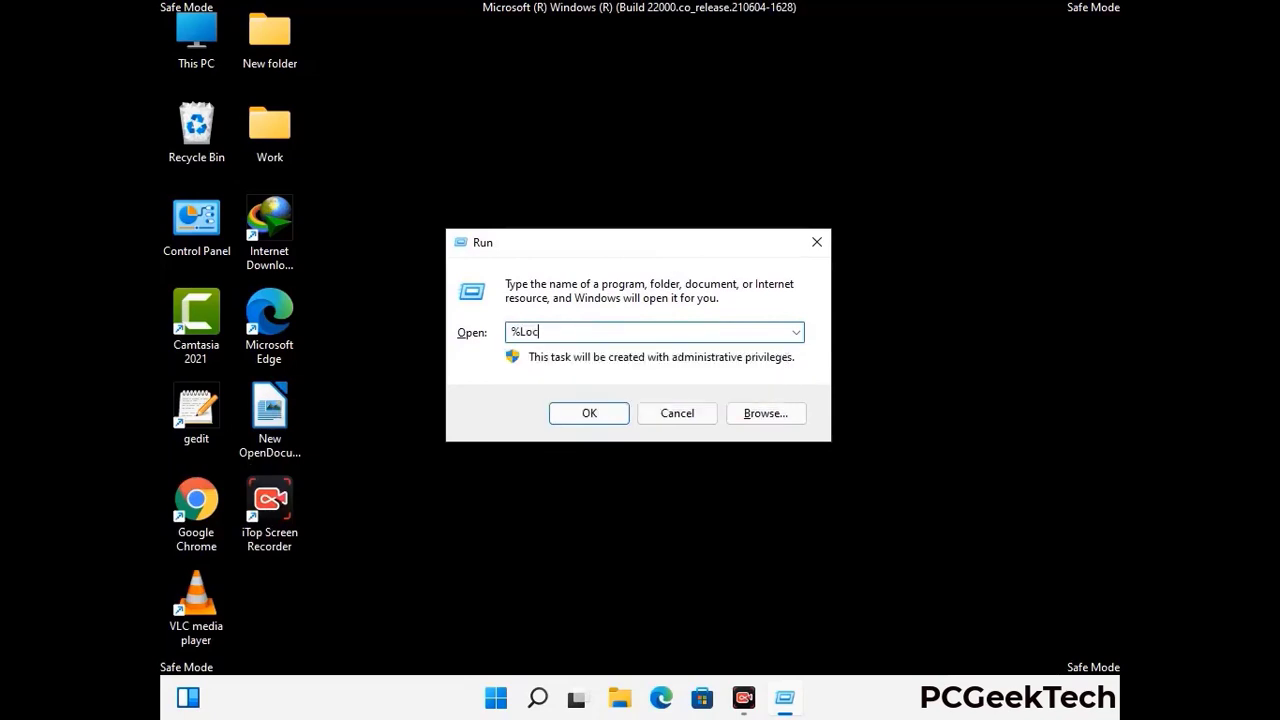
type("AppData%")
key("Return")
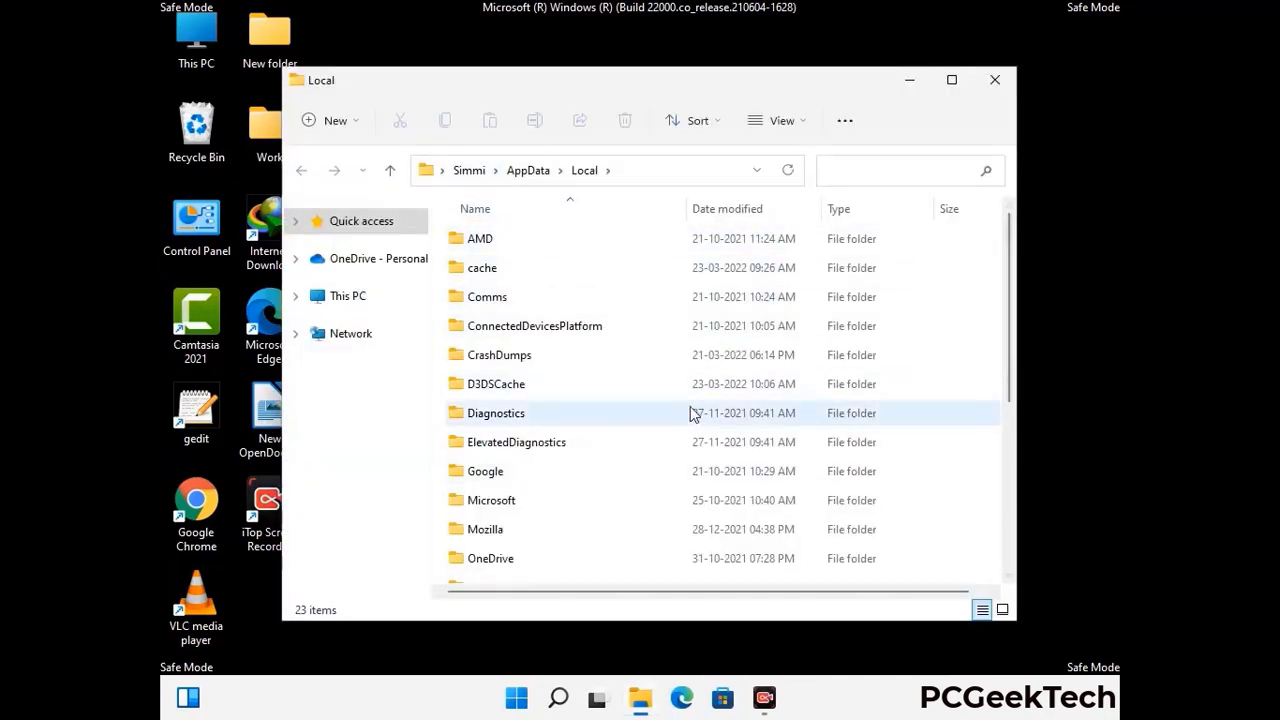
- Delete the Mozilla folder from AppData\Local
scroll(538, 440, "down", 1)
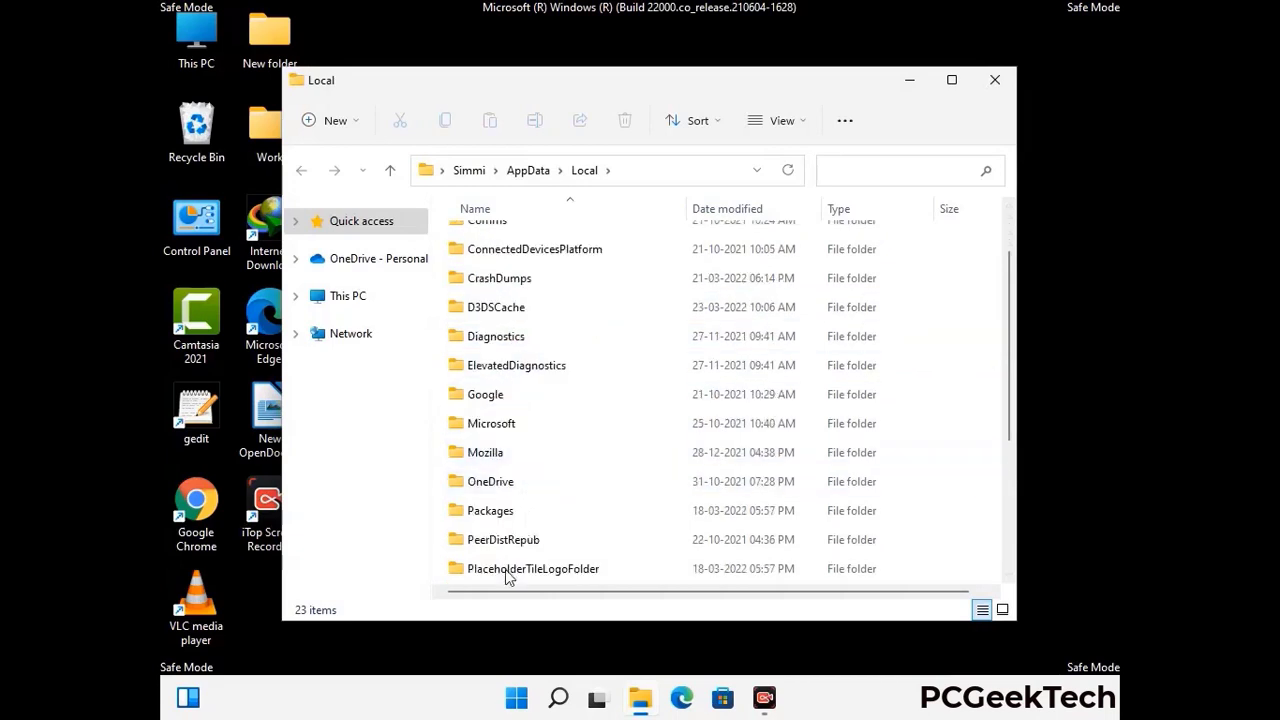
left_click(502, 458)
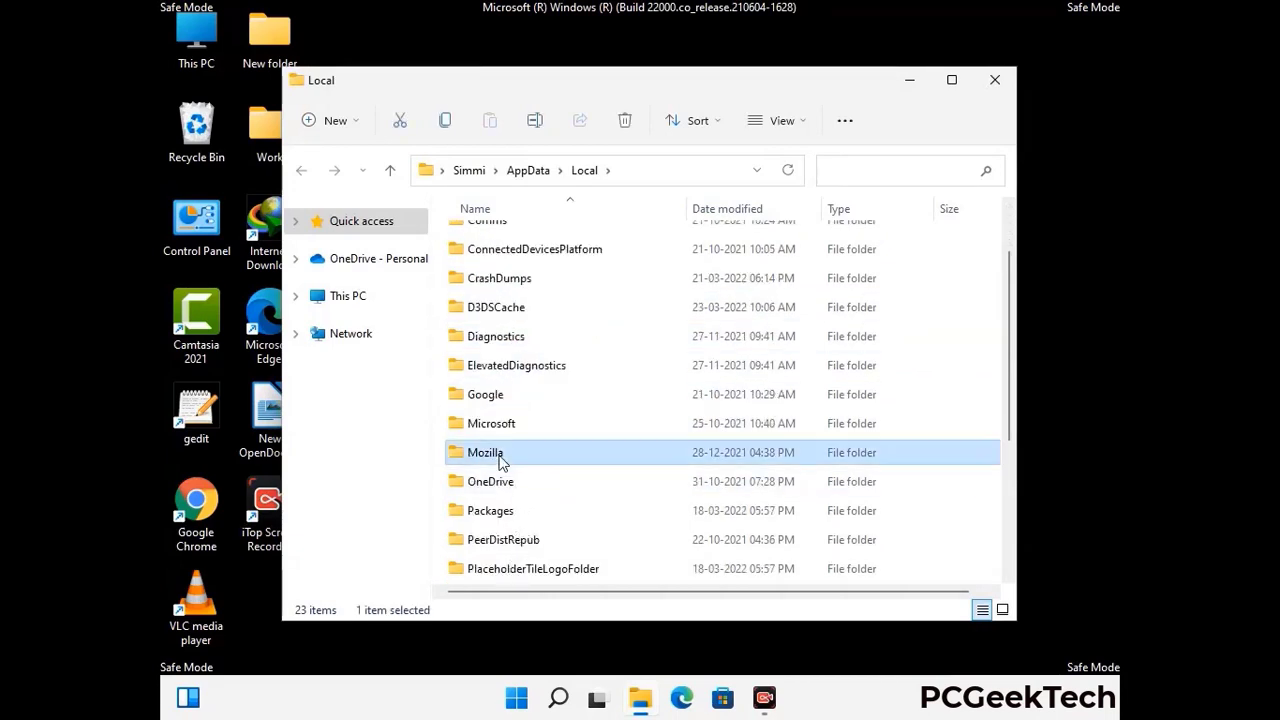
left_click(624, 124)
left_click(624, 122)
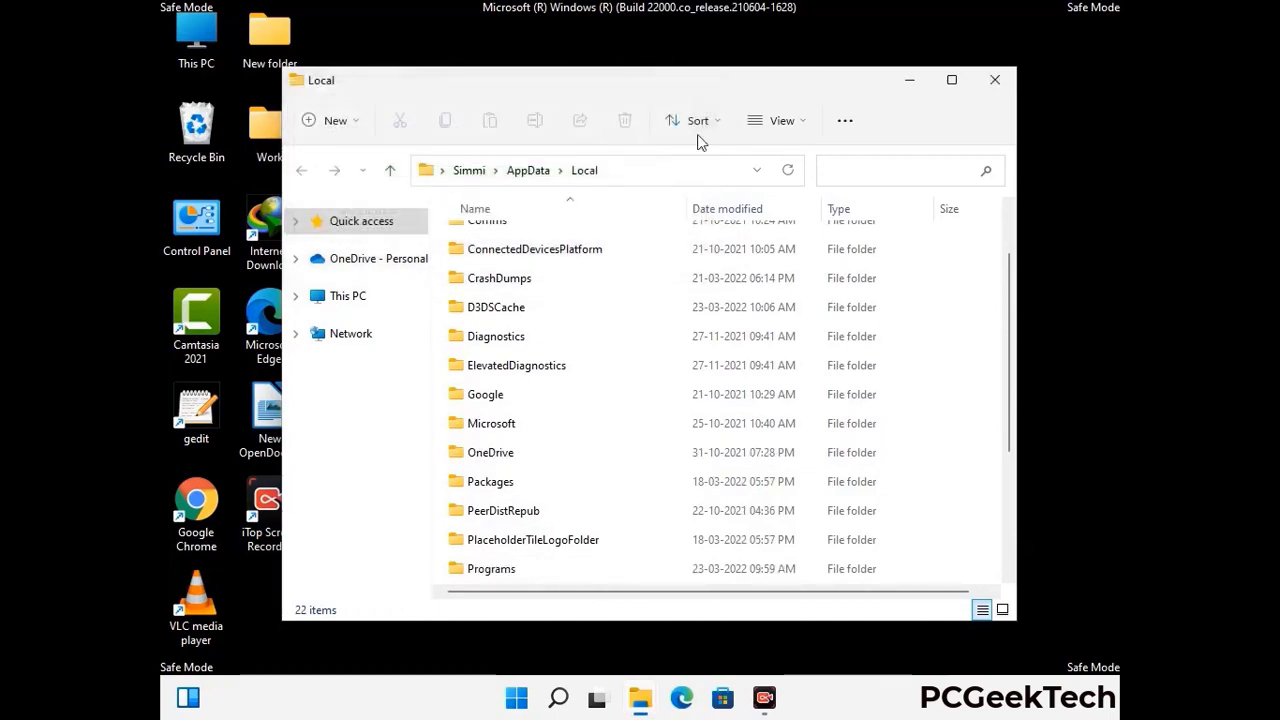
- Close the Local window and open %ProgramData% from the Run dialog
left_click(996, 90)
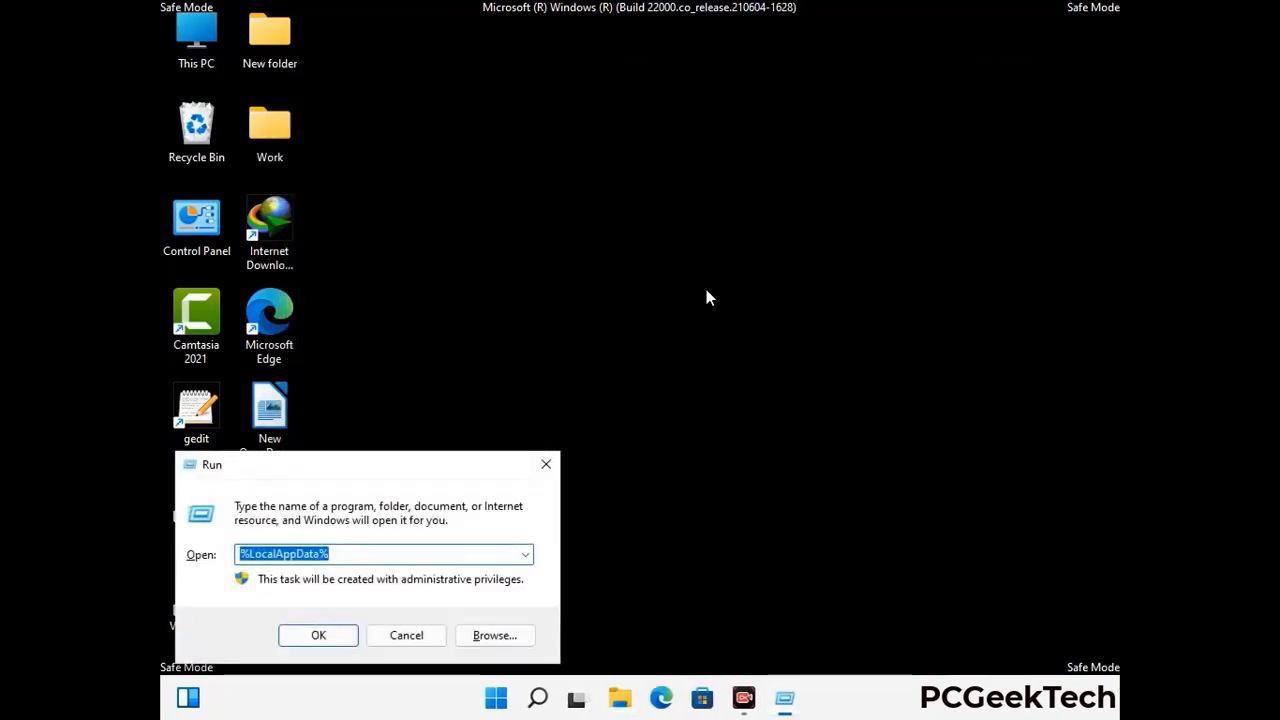
left_click_drag(340, 474, 587, 267)
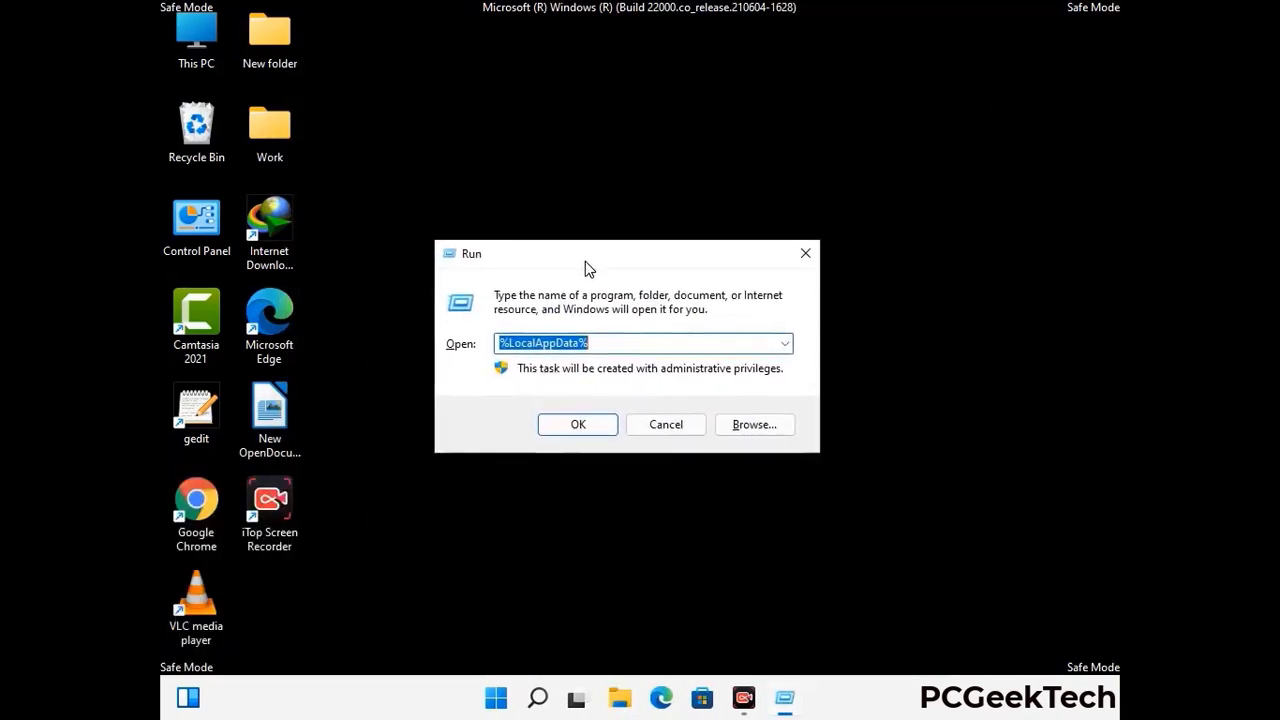
type("%")
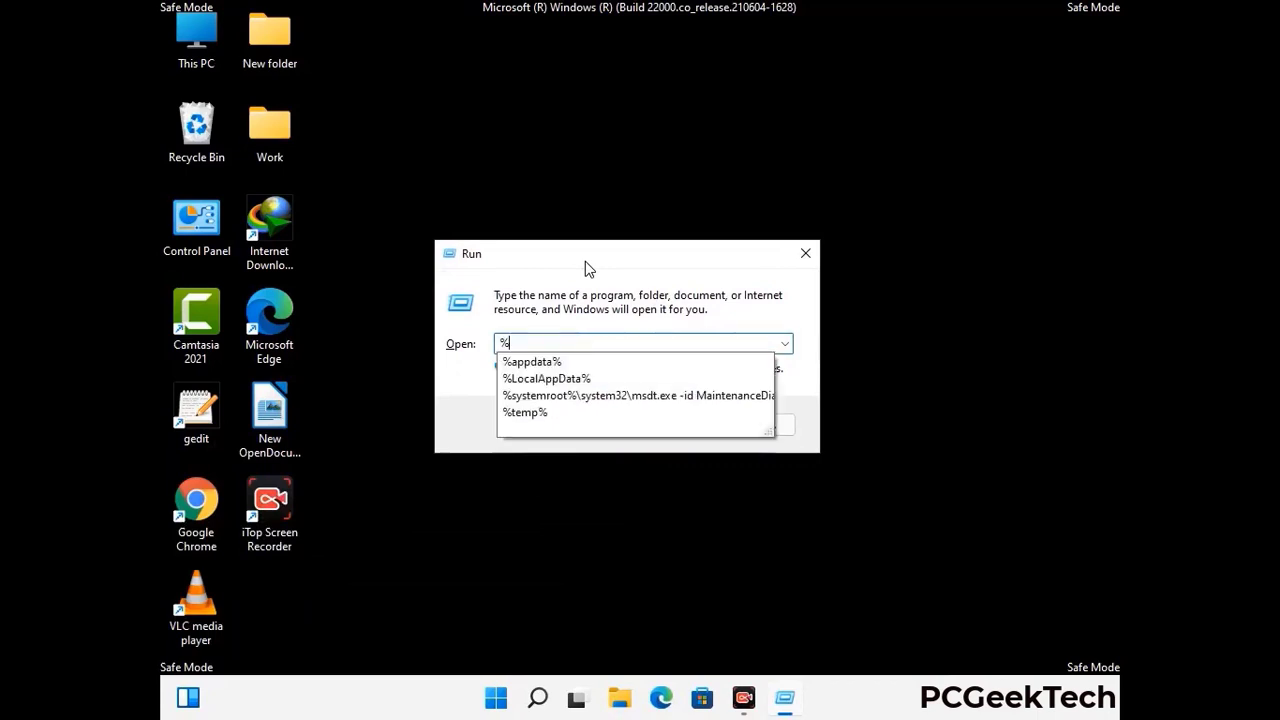
type("Pro")
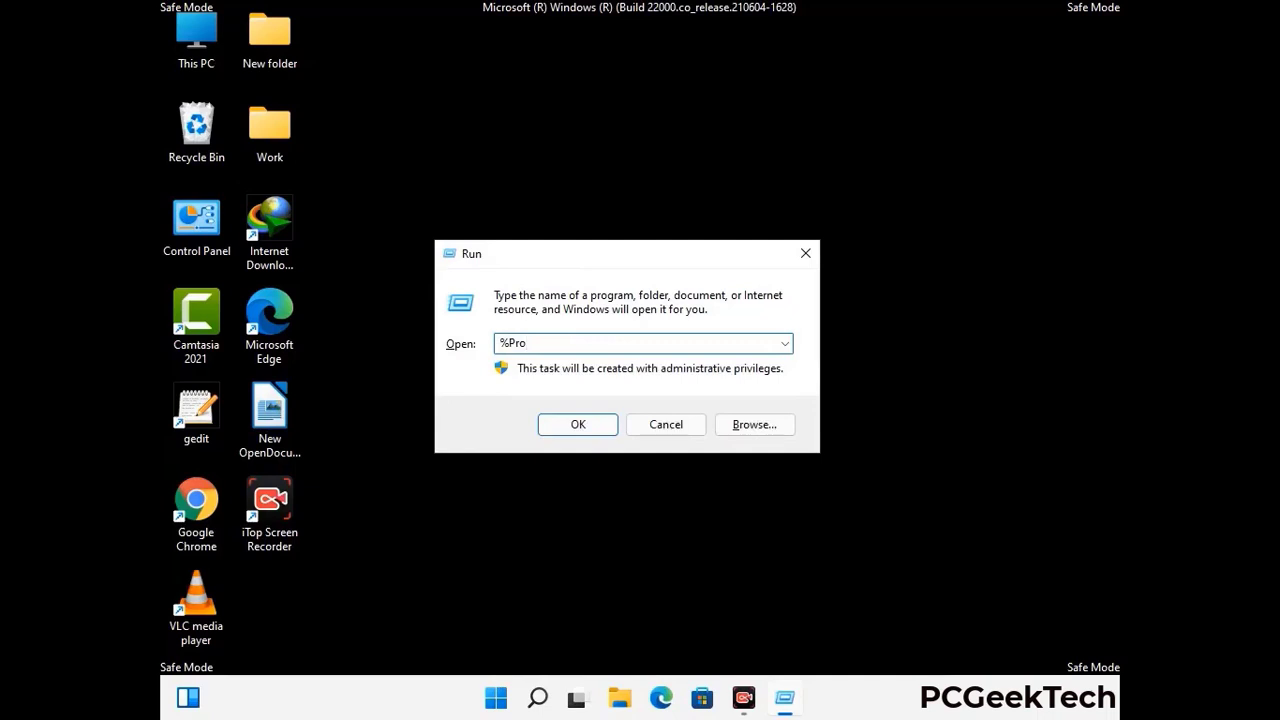
type("gramData%")
key("Return")
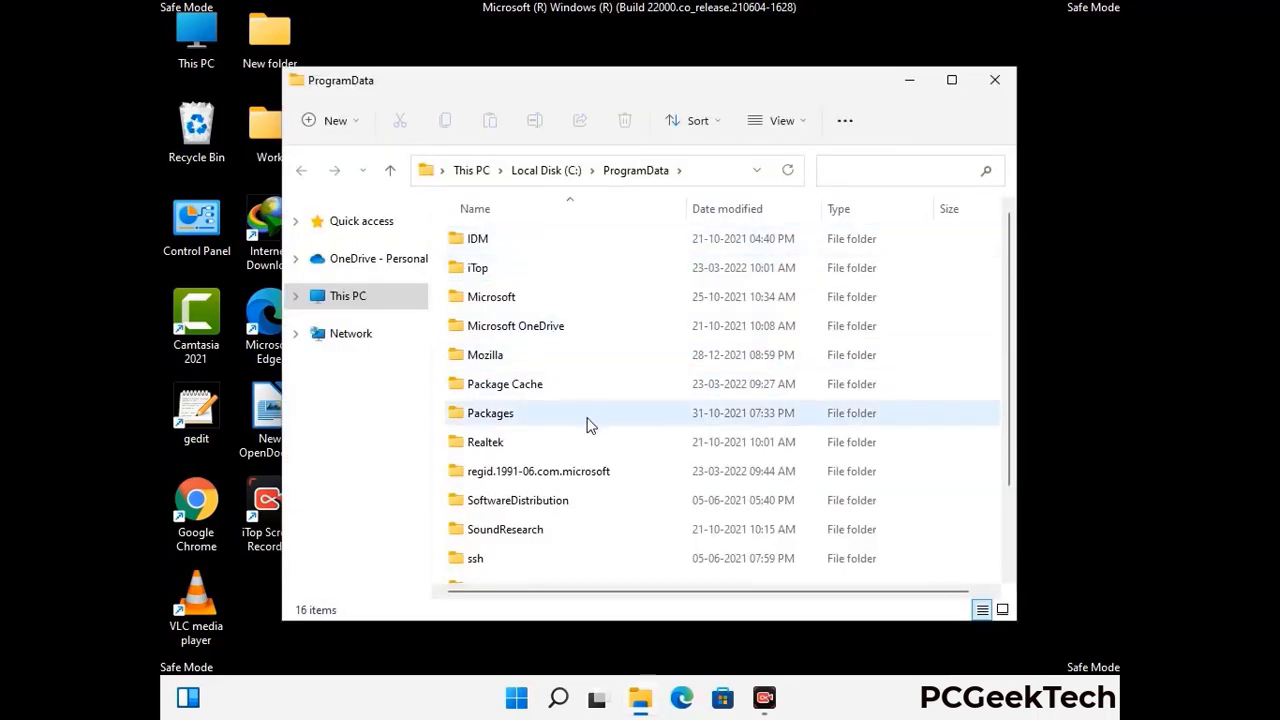
- Delete the Mozilla folder from ProgramData and close the window
scroll(587, 425, "down", 2)
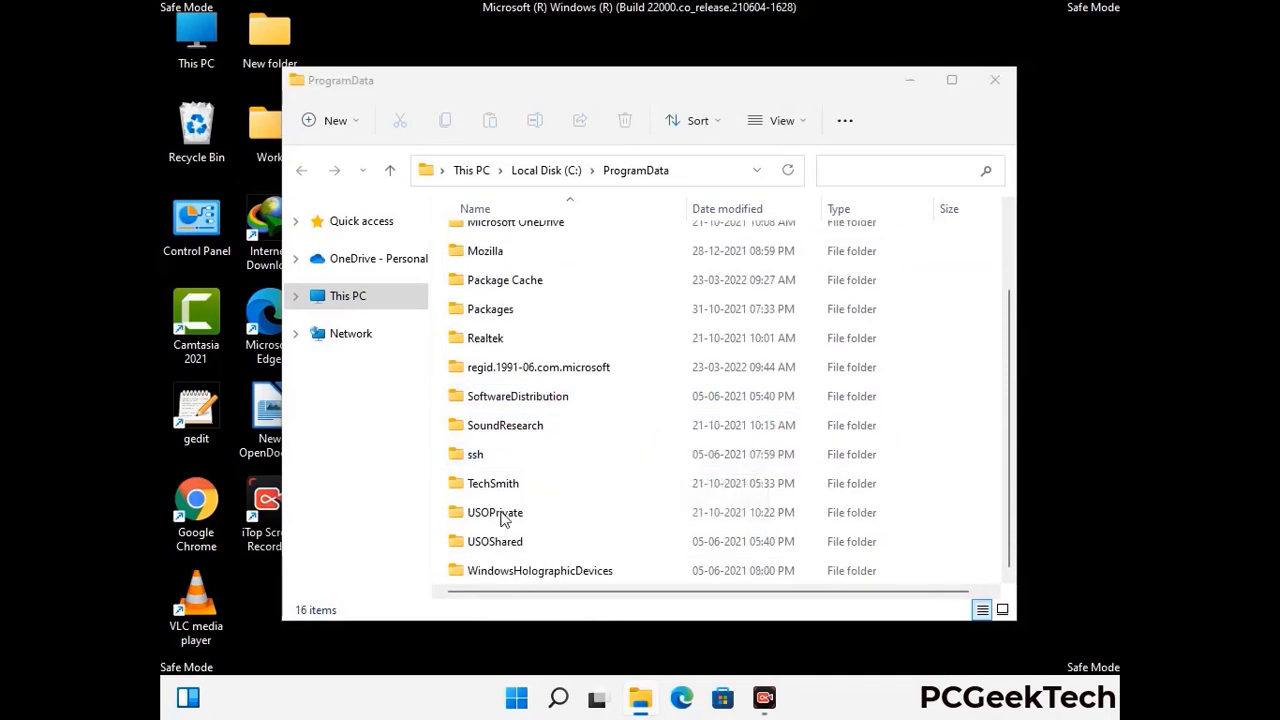
left_click(500, 251)
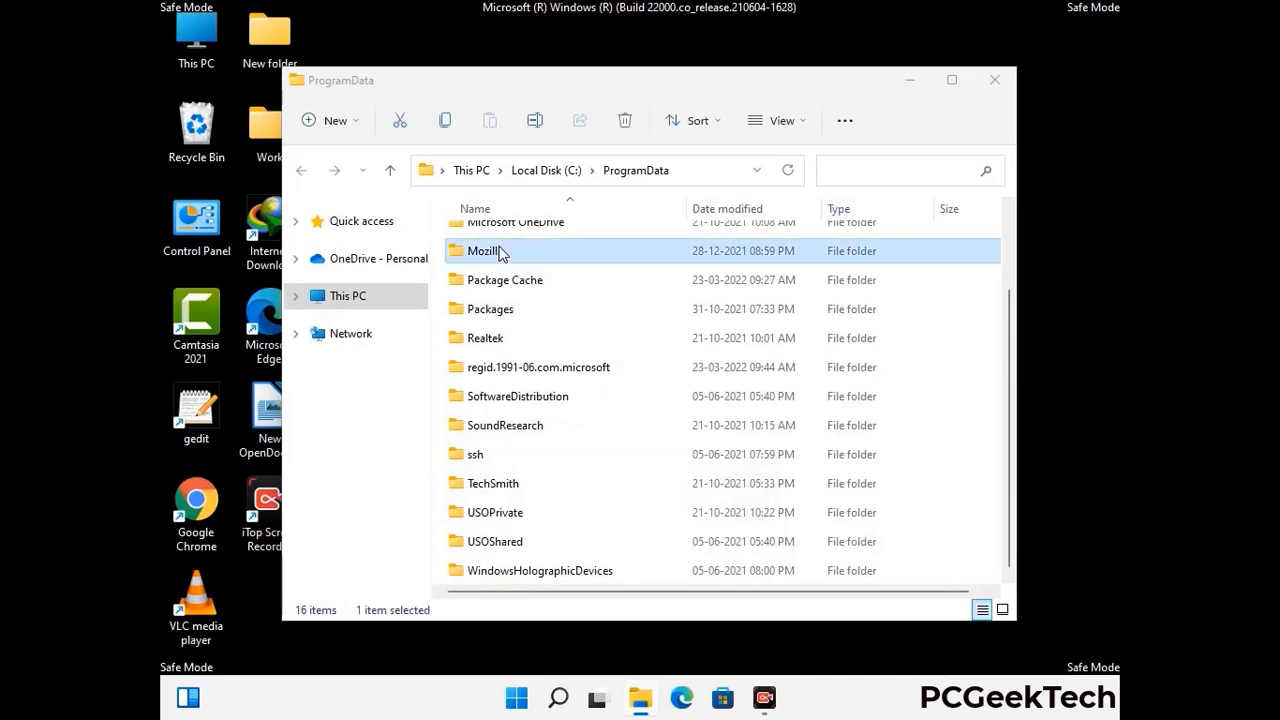
left_click(628, 121)
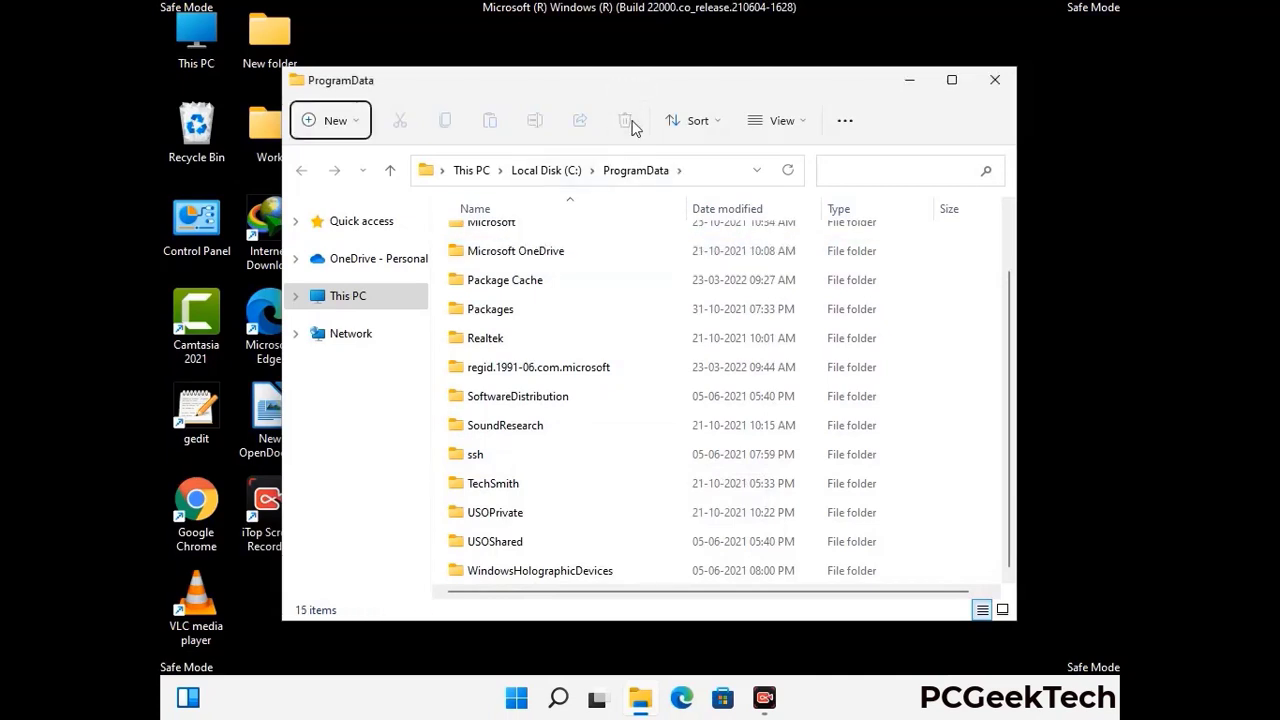
scroll(657, 412, "up", 2)
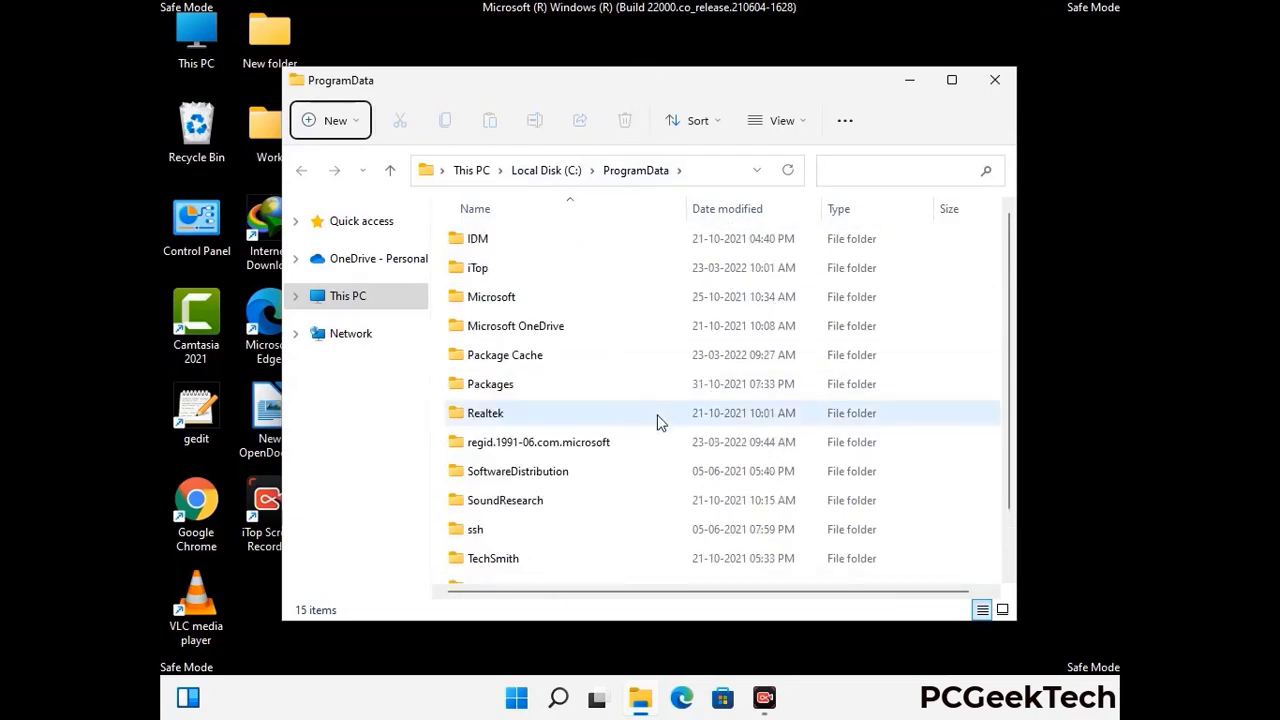
left_click(1002, 76)
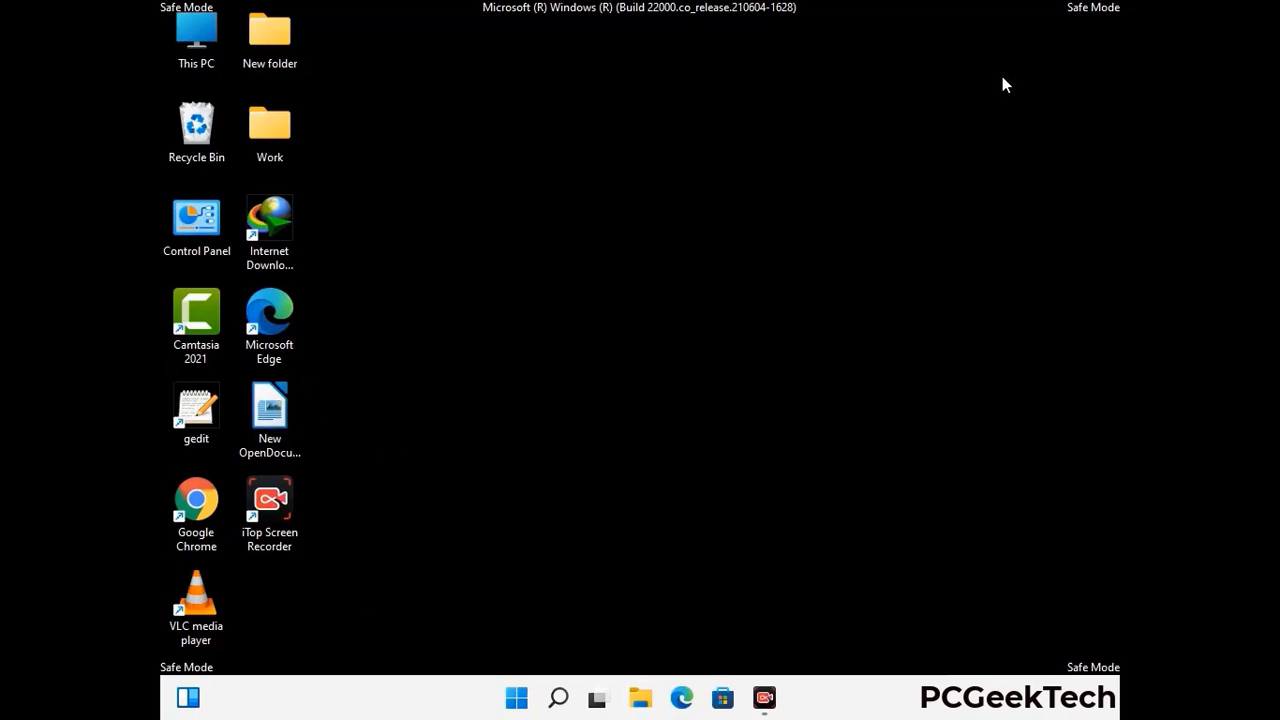
- Open %WinDir% from the Run dialog
key("super+r")
left_click_drag(417, 466, 668, 259)
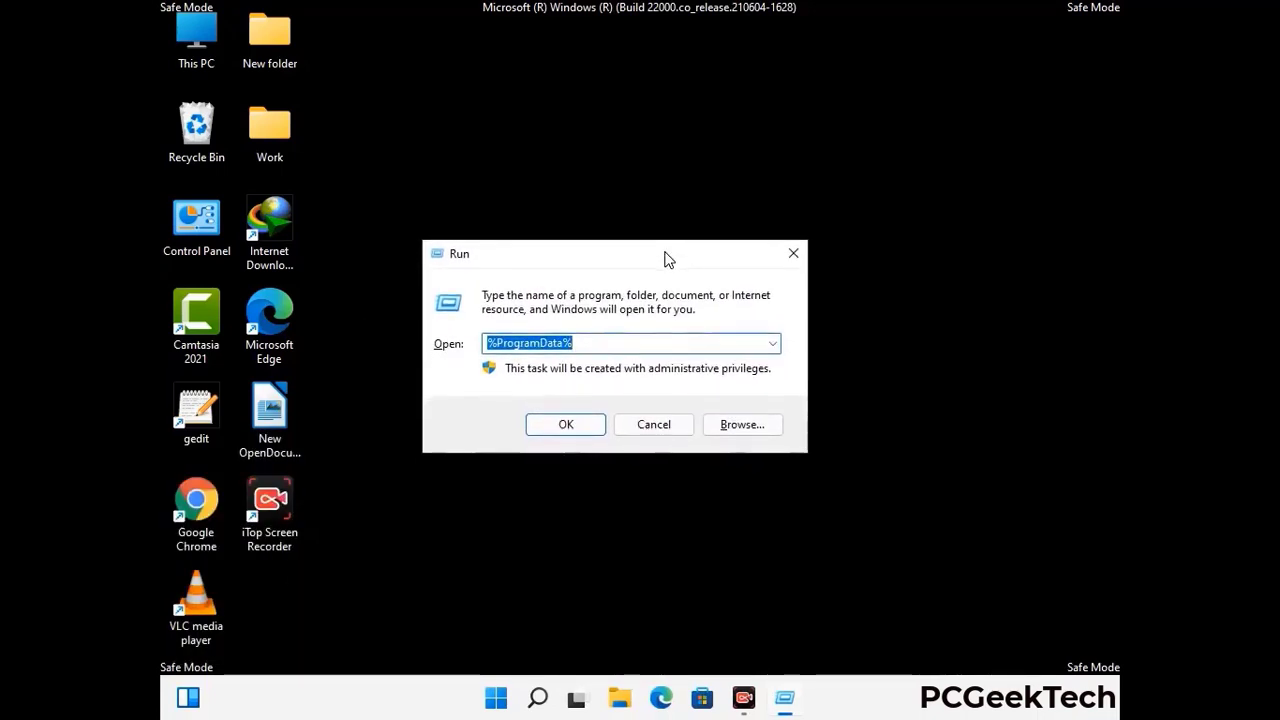
type("%Win")
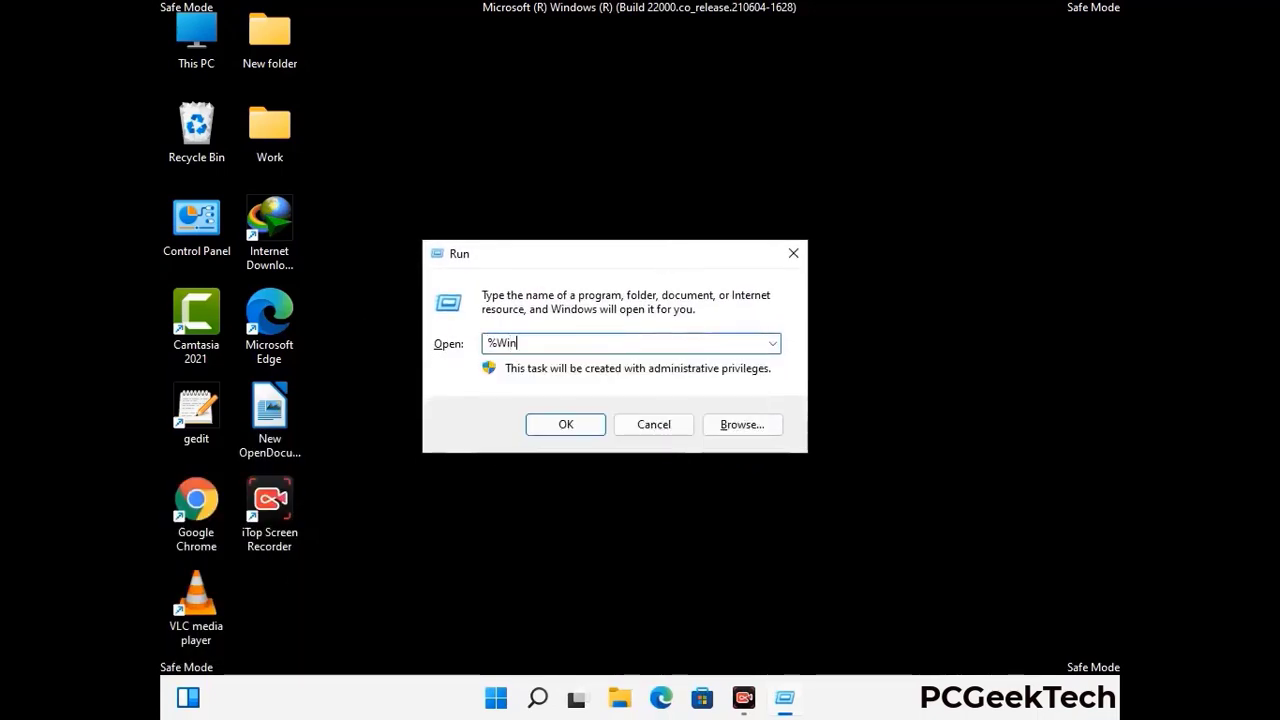
type("Dir%")
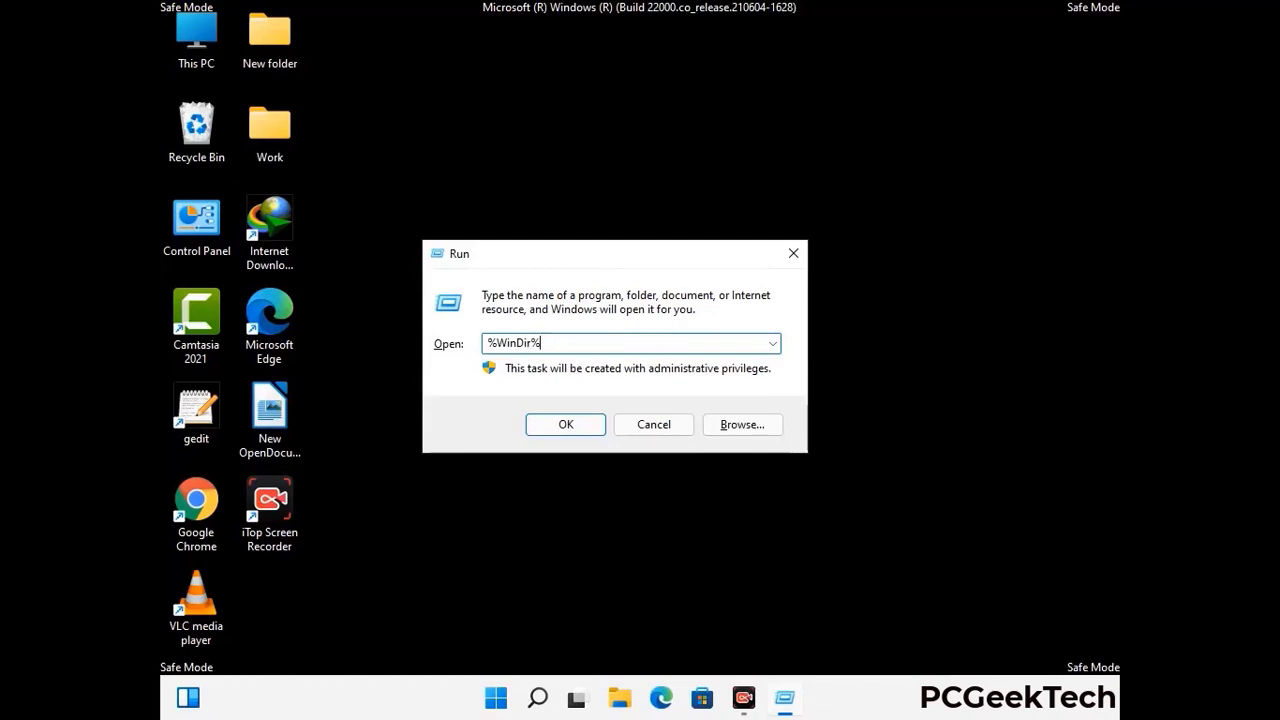
key("Return")
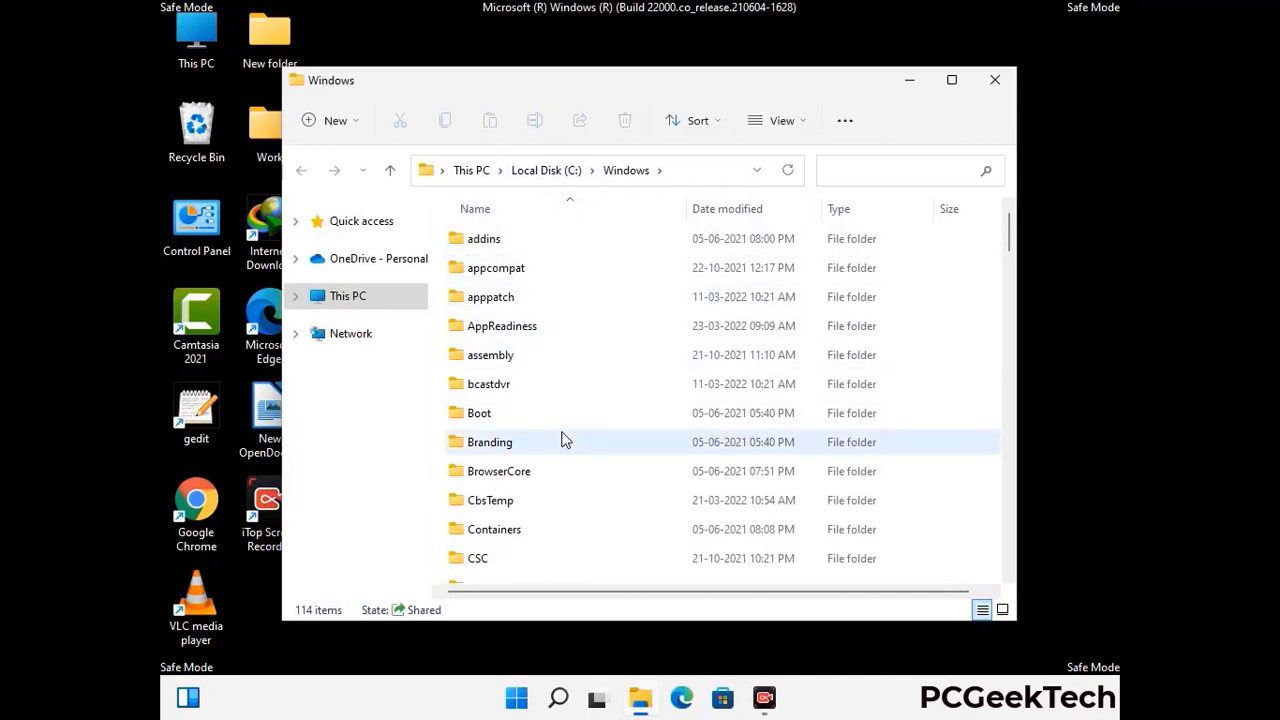
- Scroll through the C:\Windows folder contents, then close the window
scroll(563, 440, "down", 1)
scroll(563, 443, "down", 2)
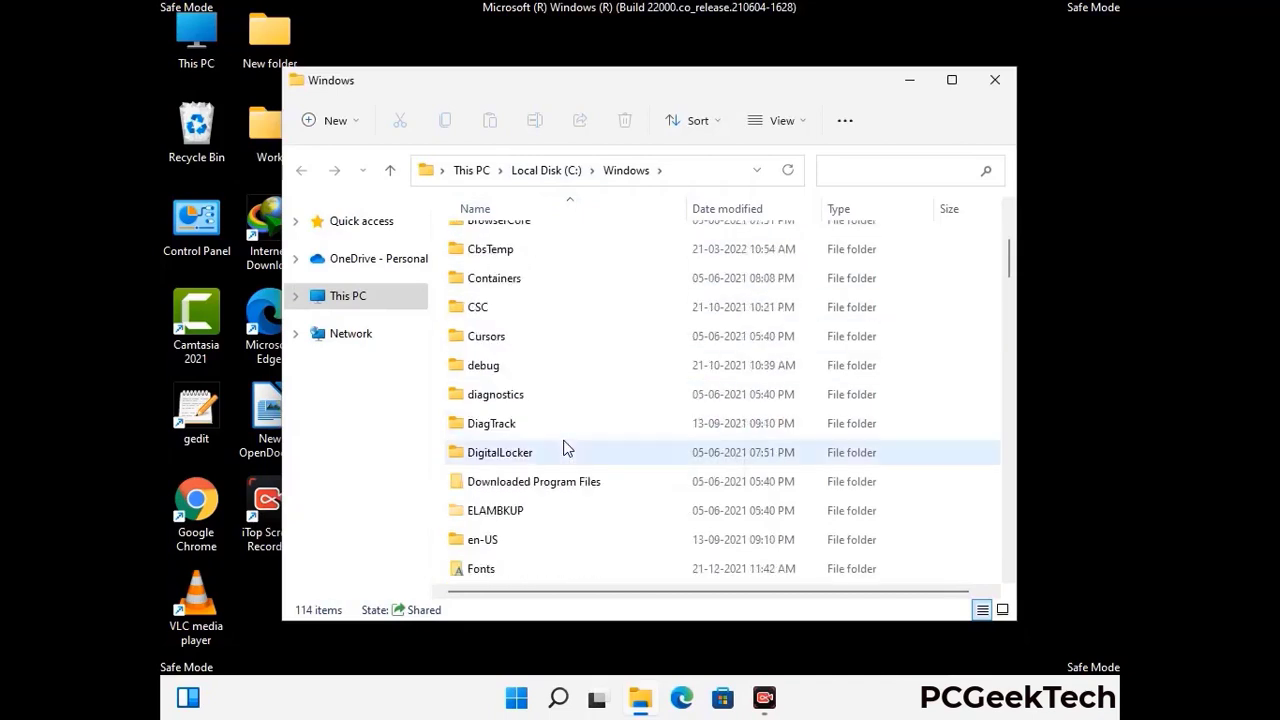
scroll(564, 446, "down", 1)
scroll(563, 449, "down", 5)
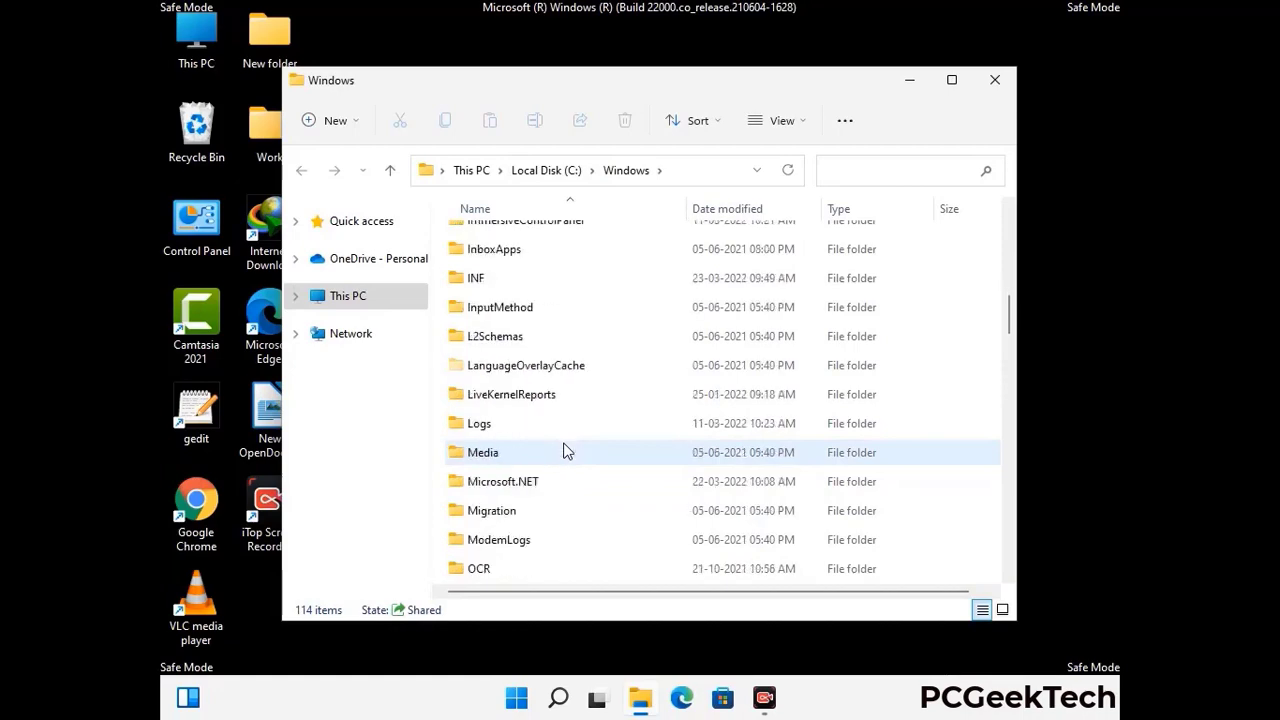
scroll(563, 452, "down", 1)
scroll(563, 452, "down", 8)
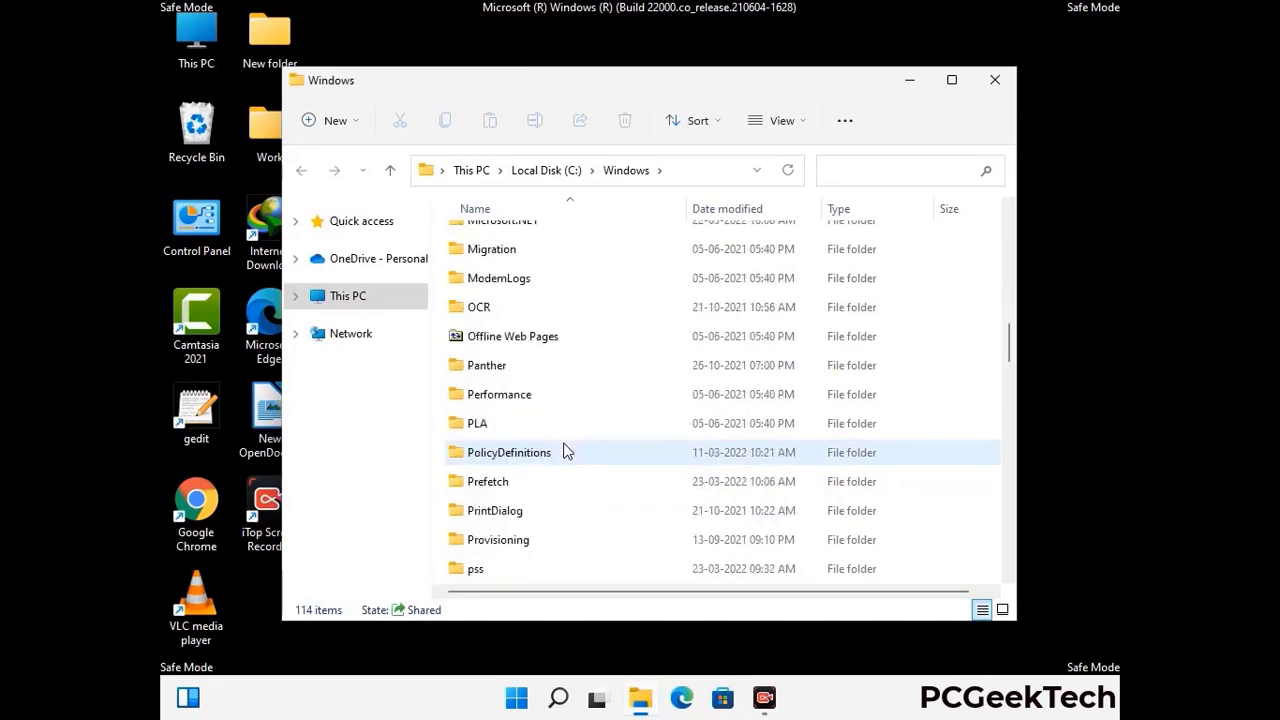
scroll(563, 452, "down", 6)
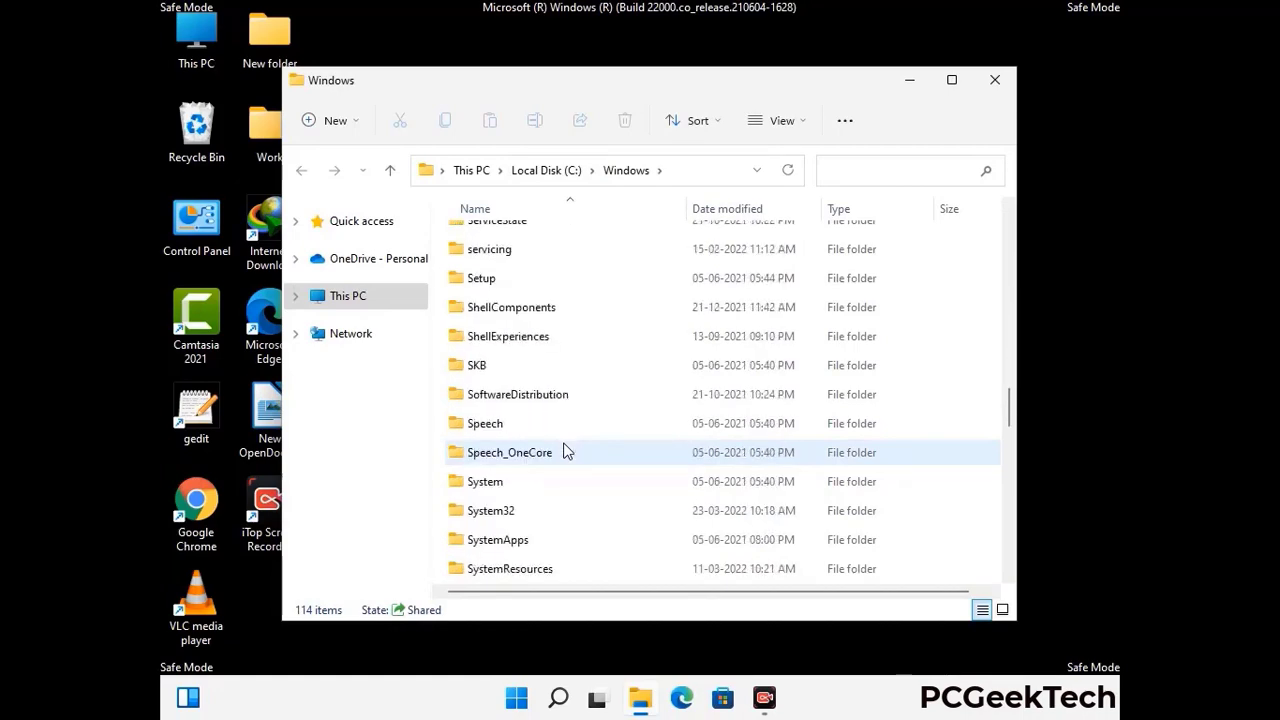
scroll(563, 452, "down", 2)
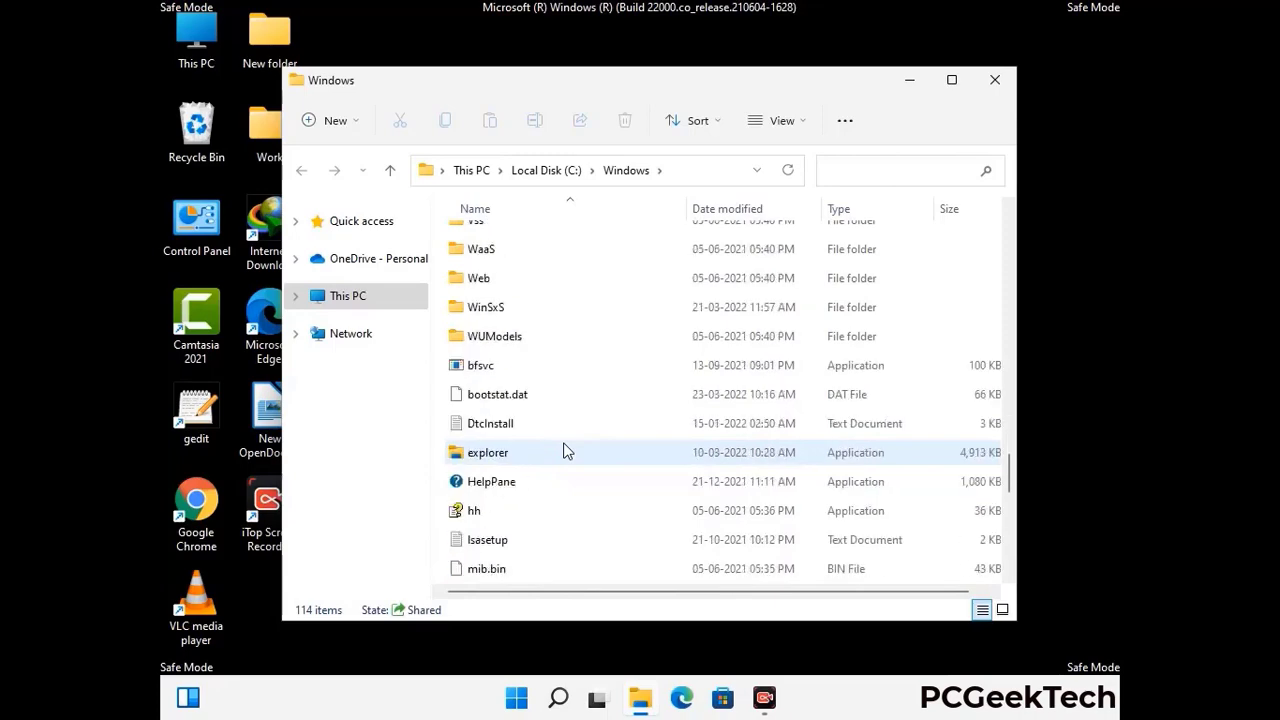
scroll(563, 452, "down", 6)
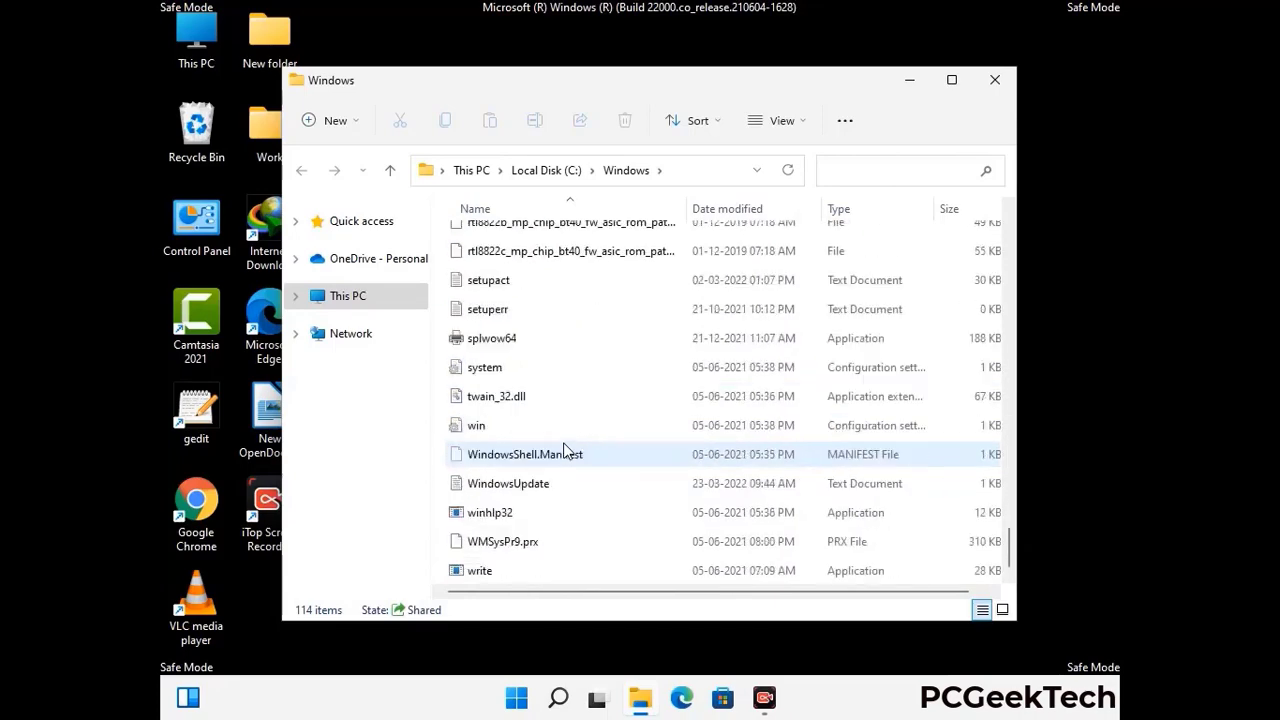
scroll(563, 452, "up", 10)
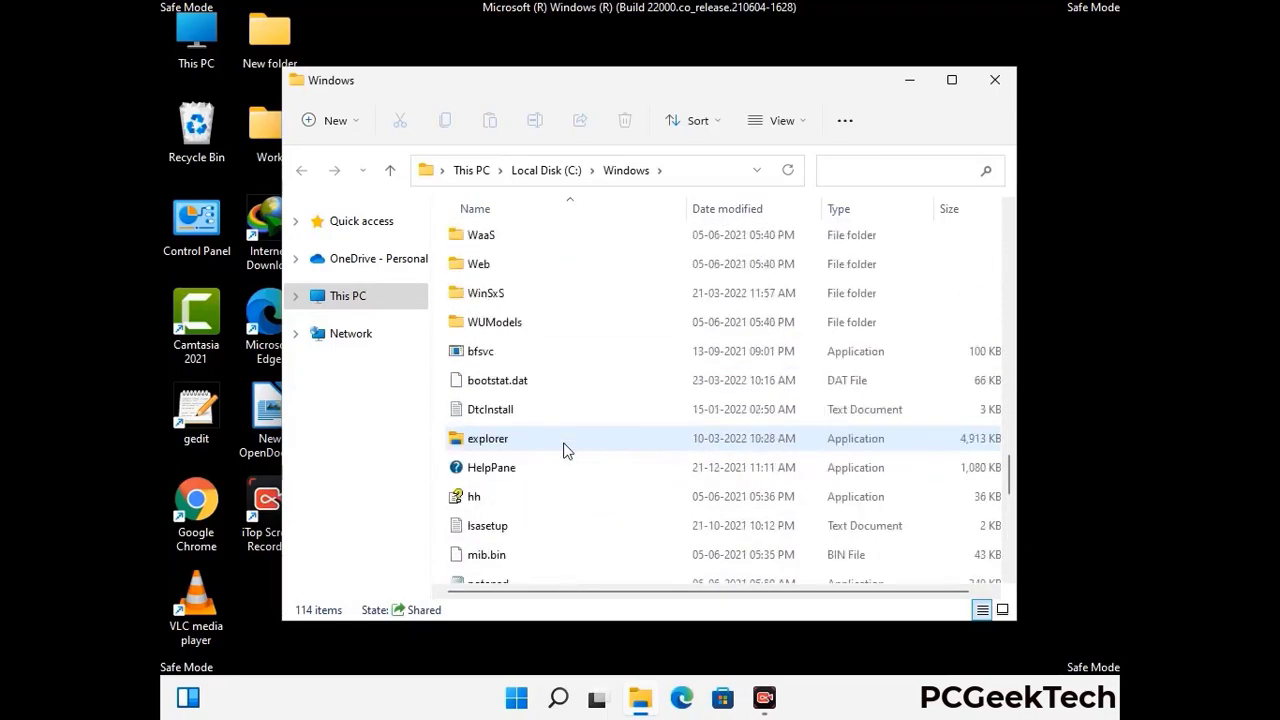
scroll(563, 452, "up", 4)
scroll(565, 450, "up", 3)
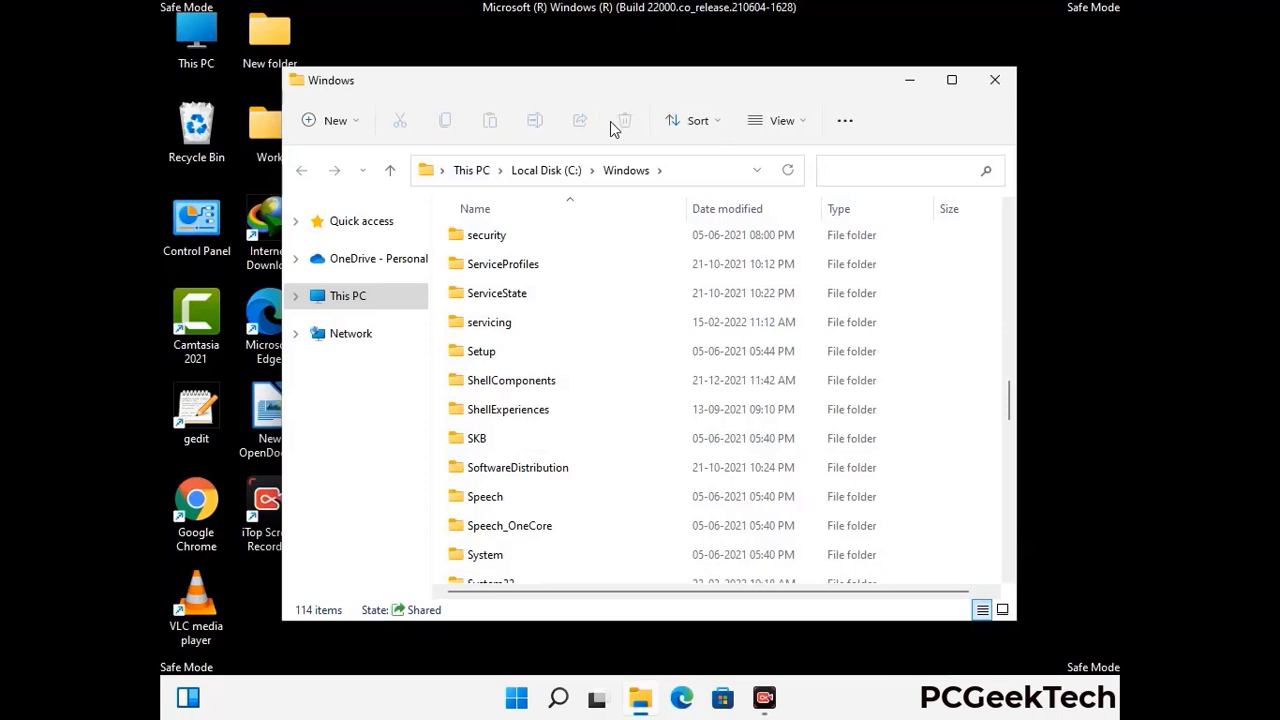
left_click(1000, 80)
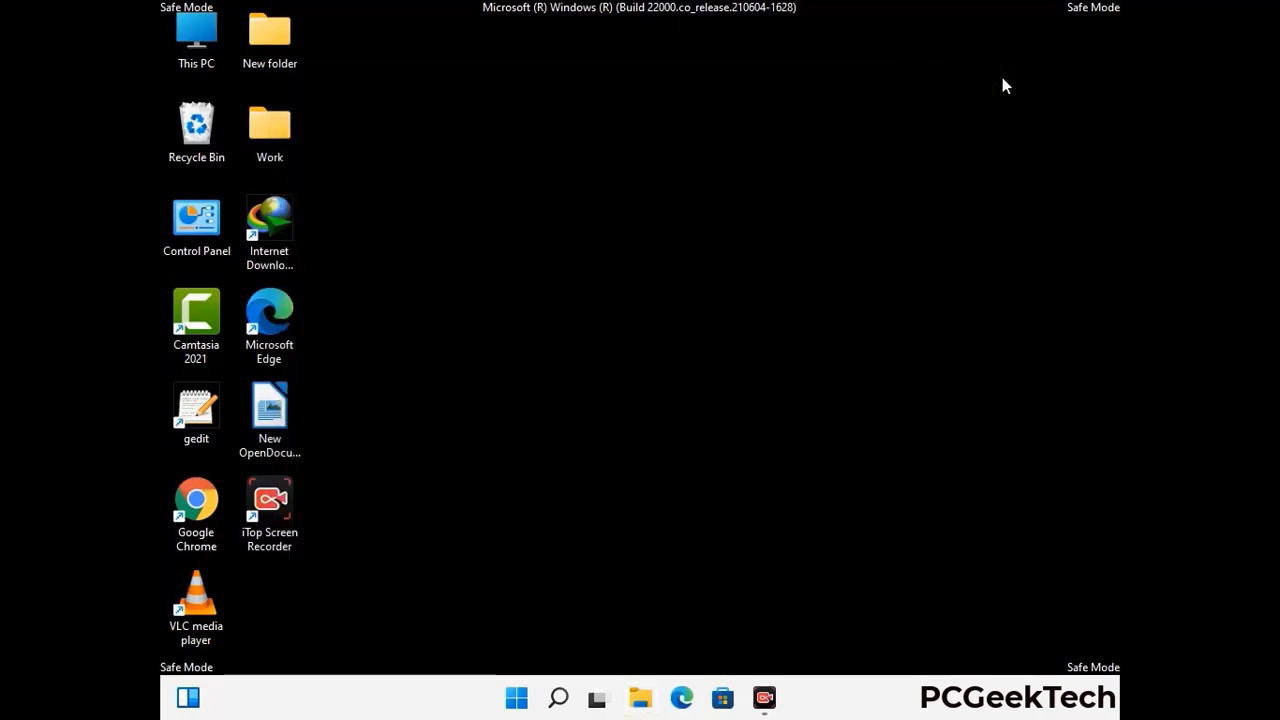
- Open the user's %temp% folder from the Run box
key("super+r")
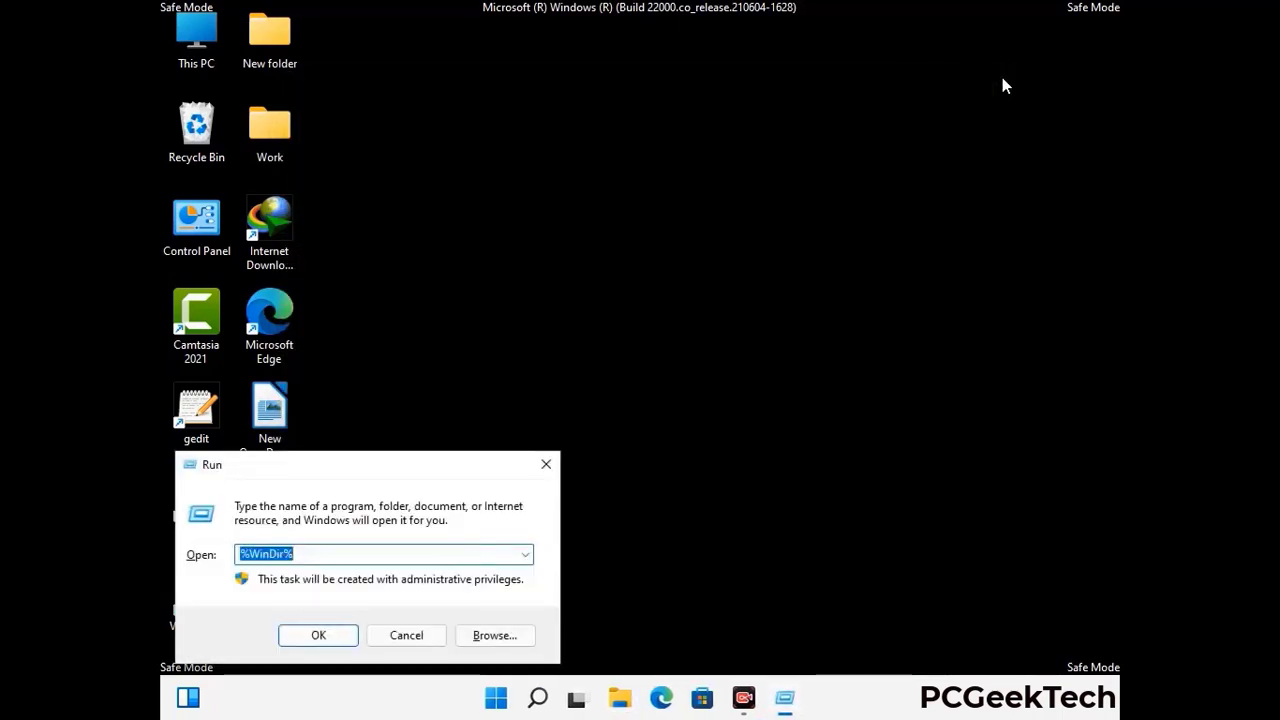
left_click_drag(423, 471, 726, 167)
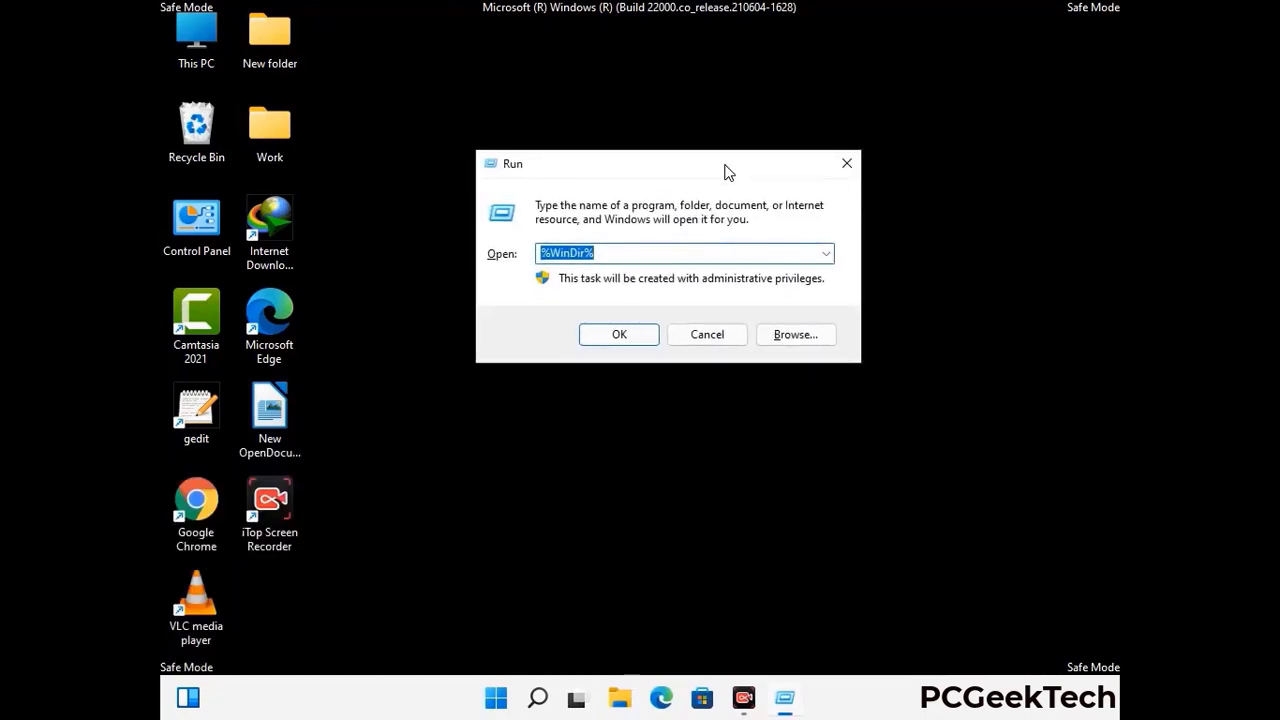
type("%temp")
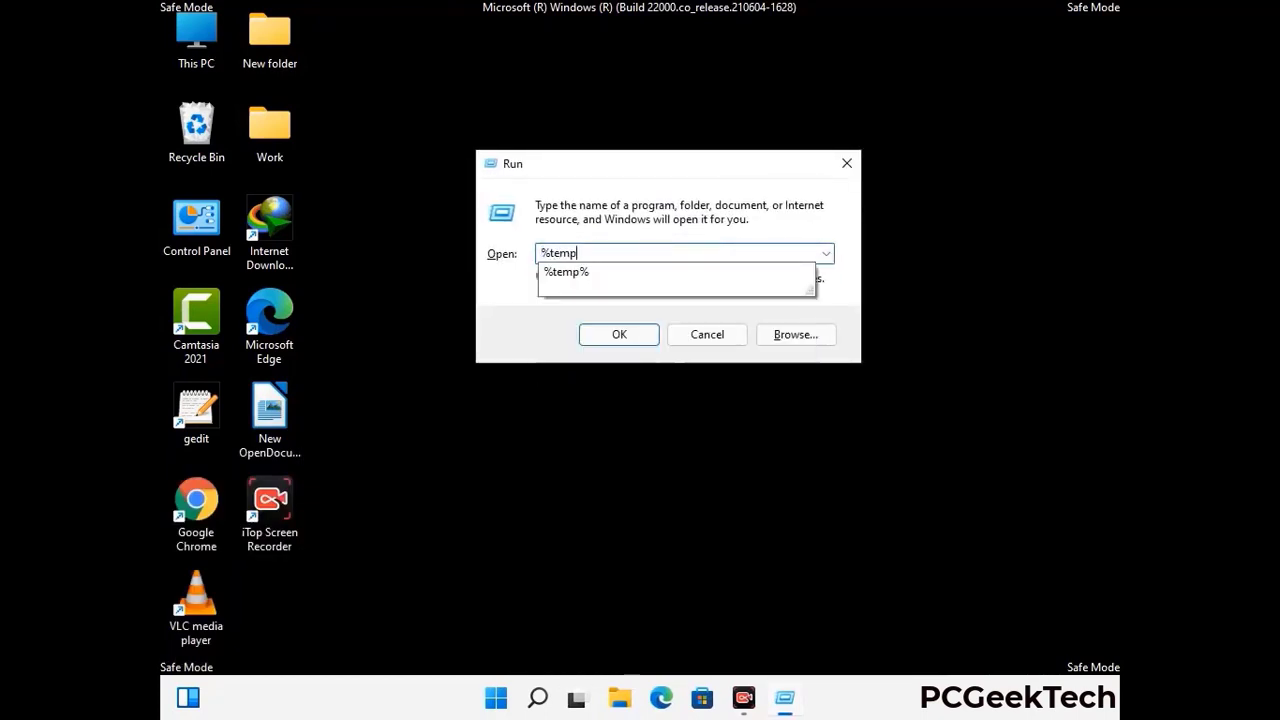
type("%")
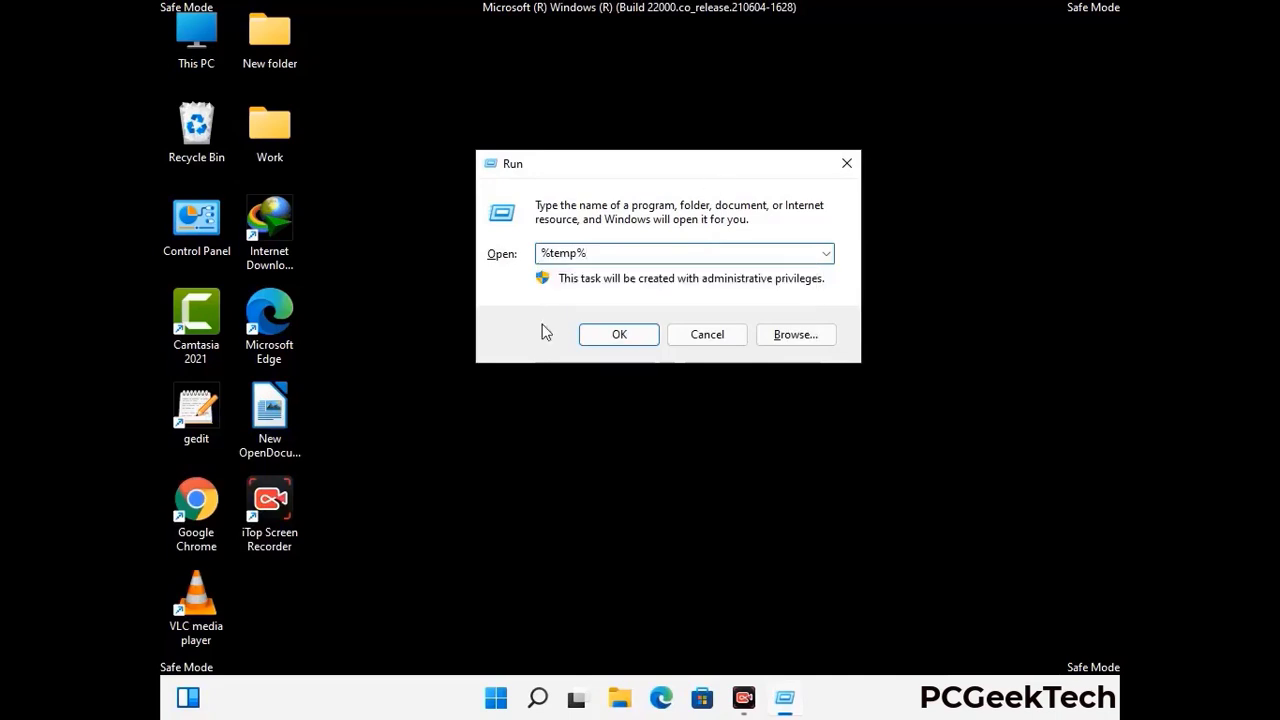
left_click(619, 334)
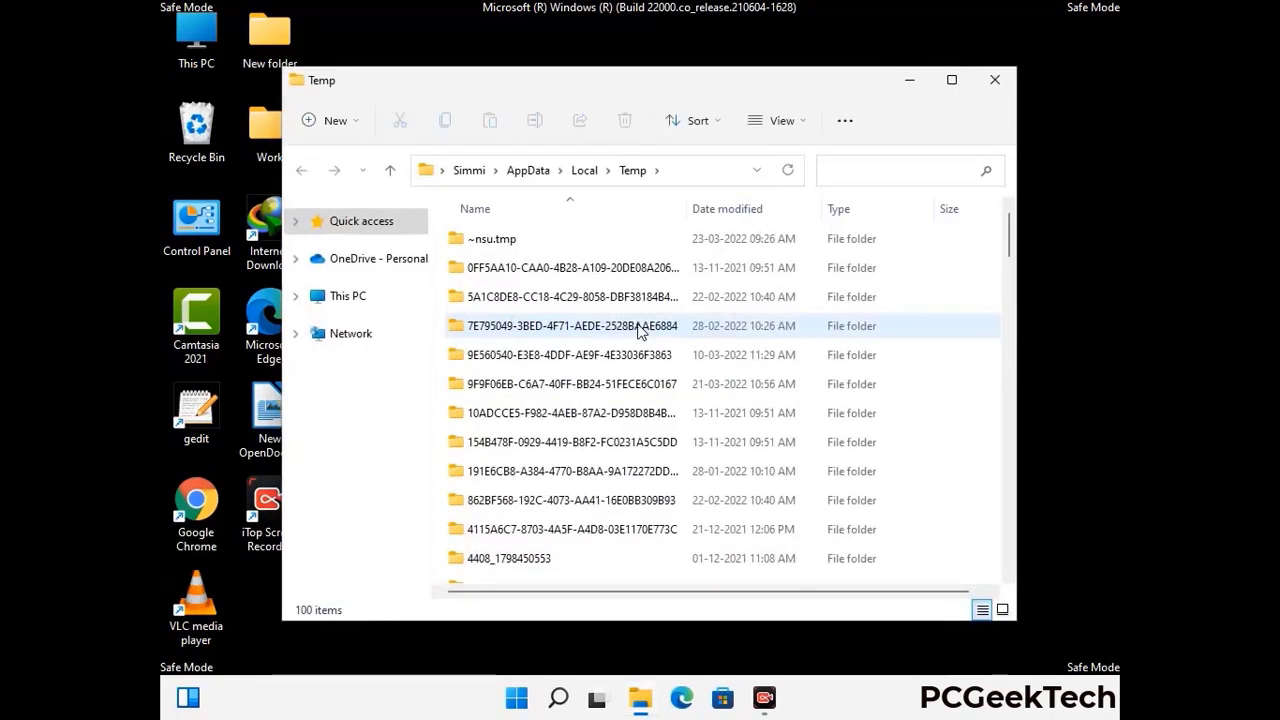
- Select all items in the Temp folder and delete them
left_click(580, 385)
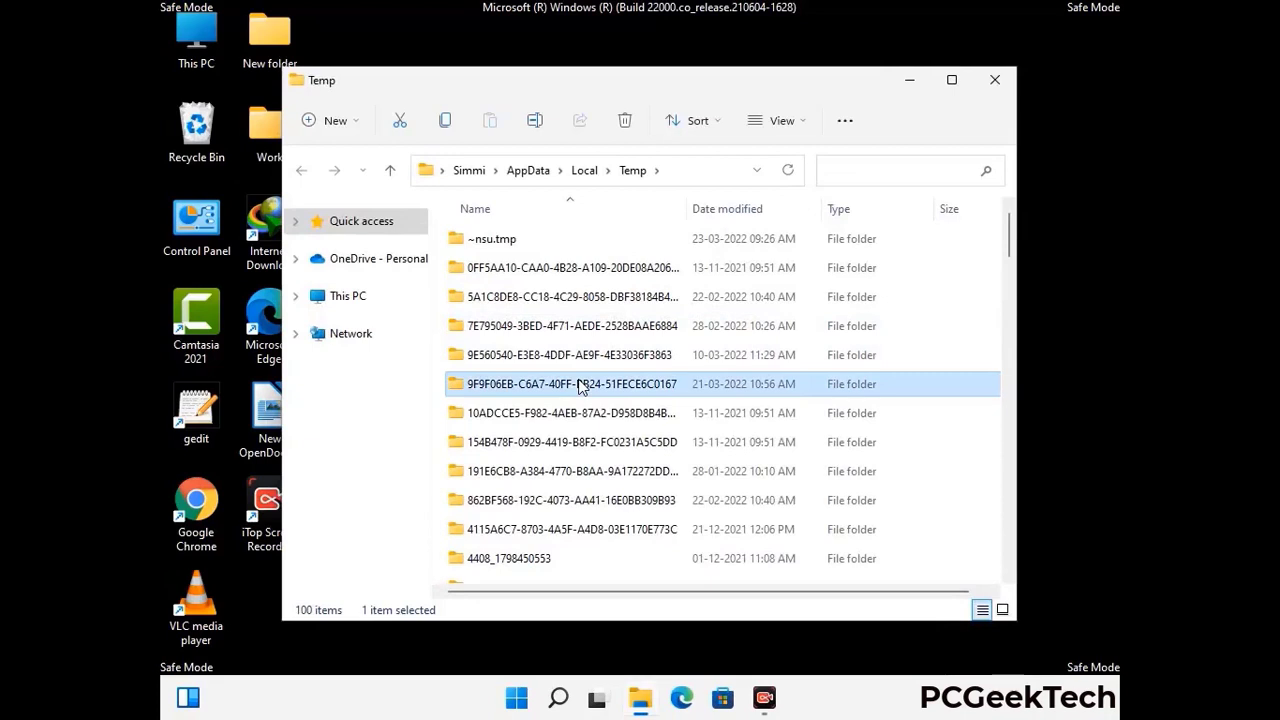
key("ctrl+a")
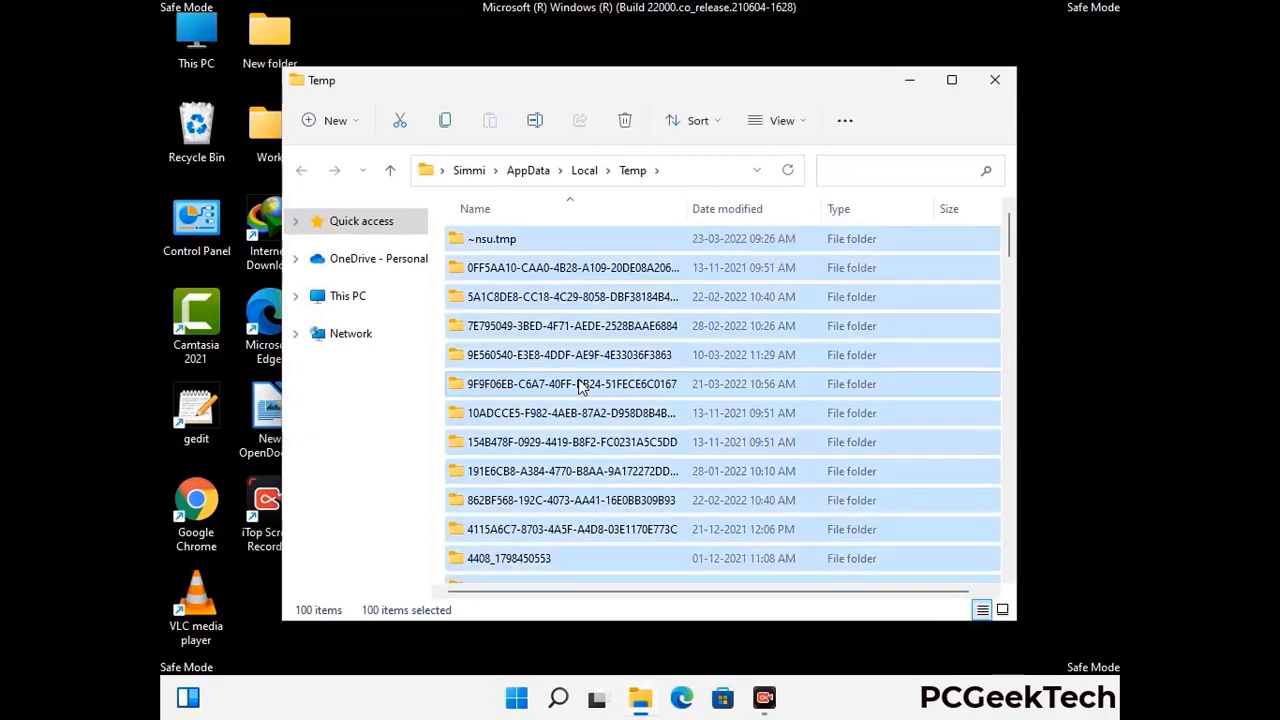
left_click(626, 121)
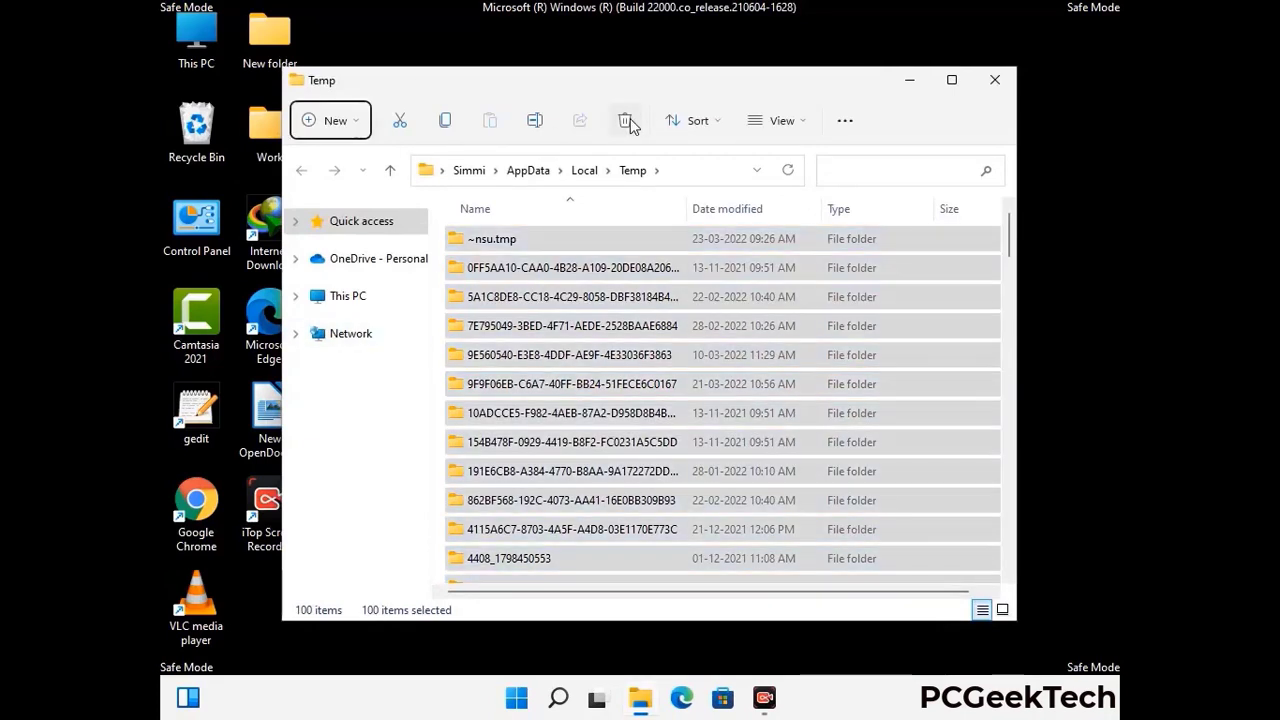
left_click(994, 80)
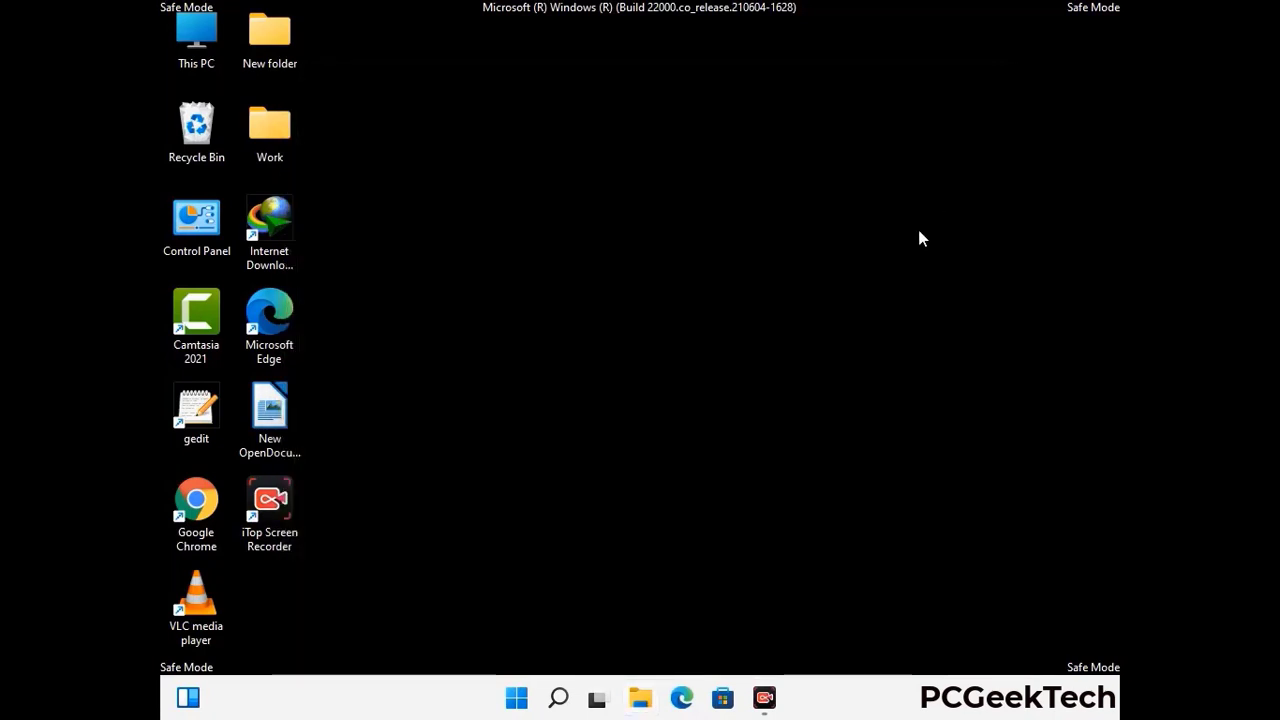
- Open the C:\Windows\Temp folder by running 'temp'
key("super+r")
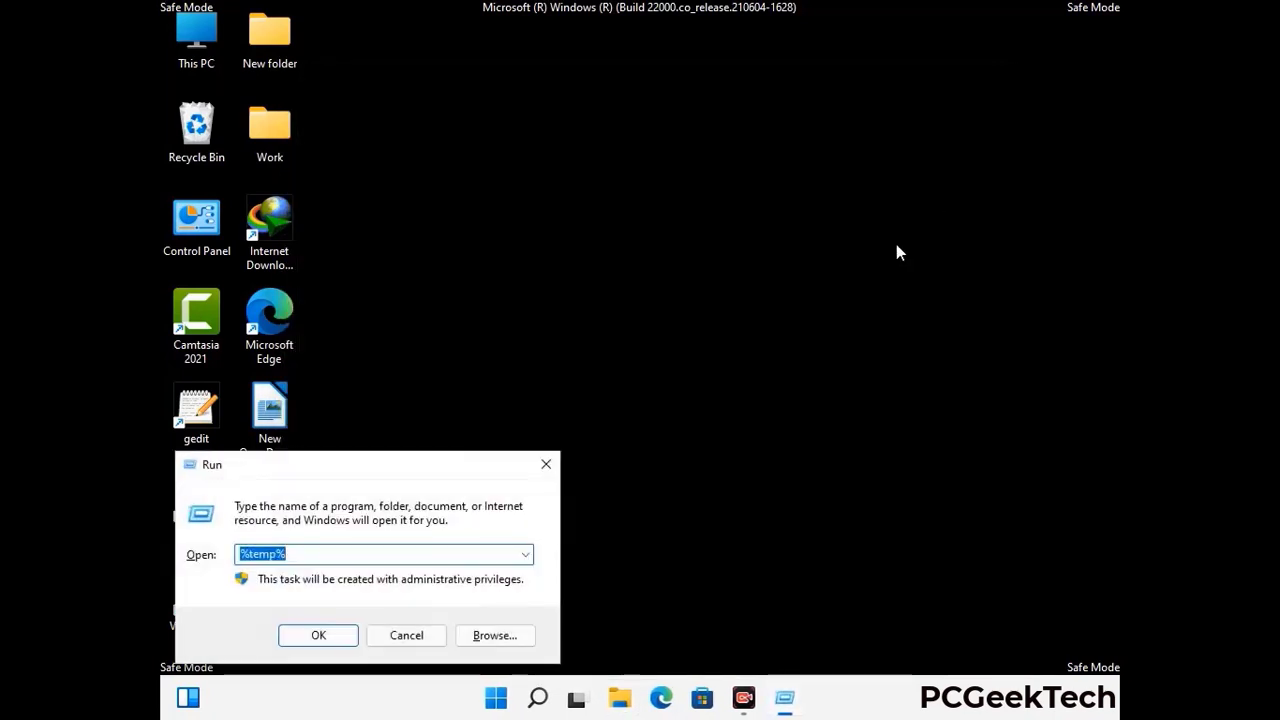
left_click_drag(444, 462, 730, 186)
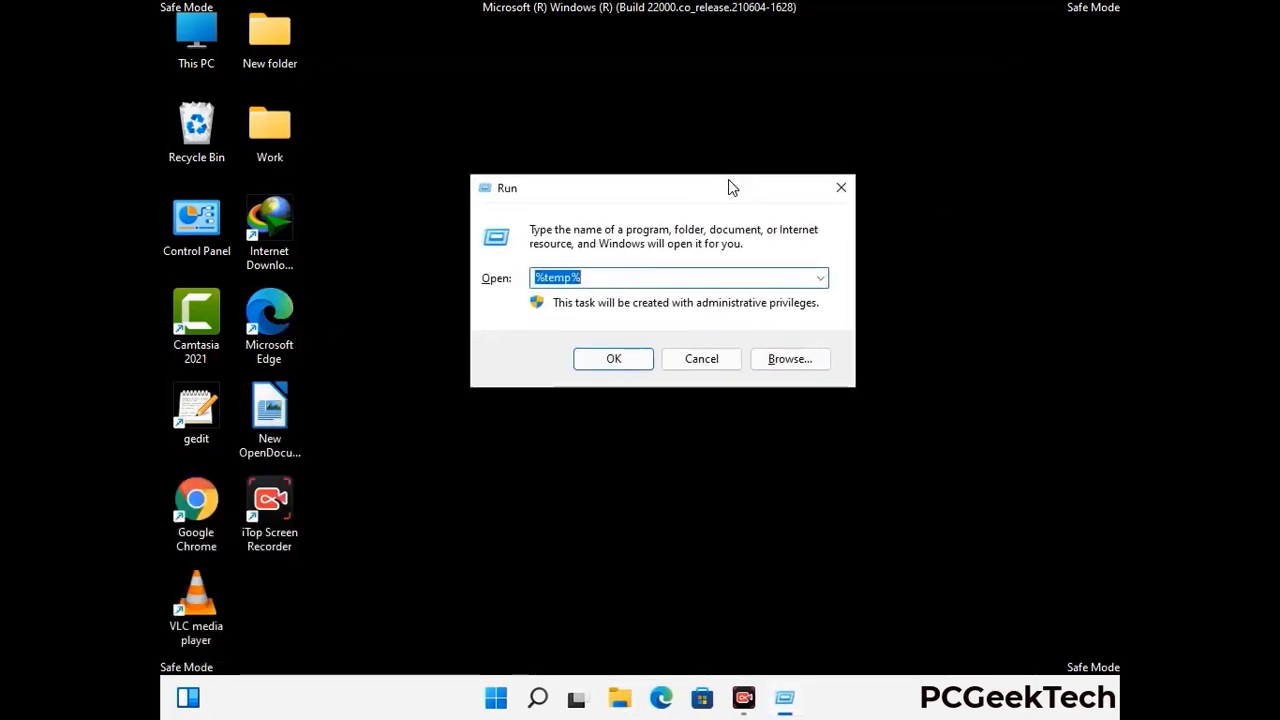
type("temp")
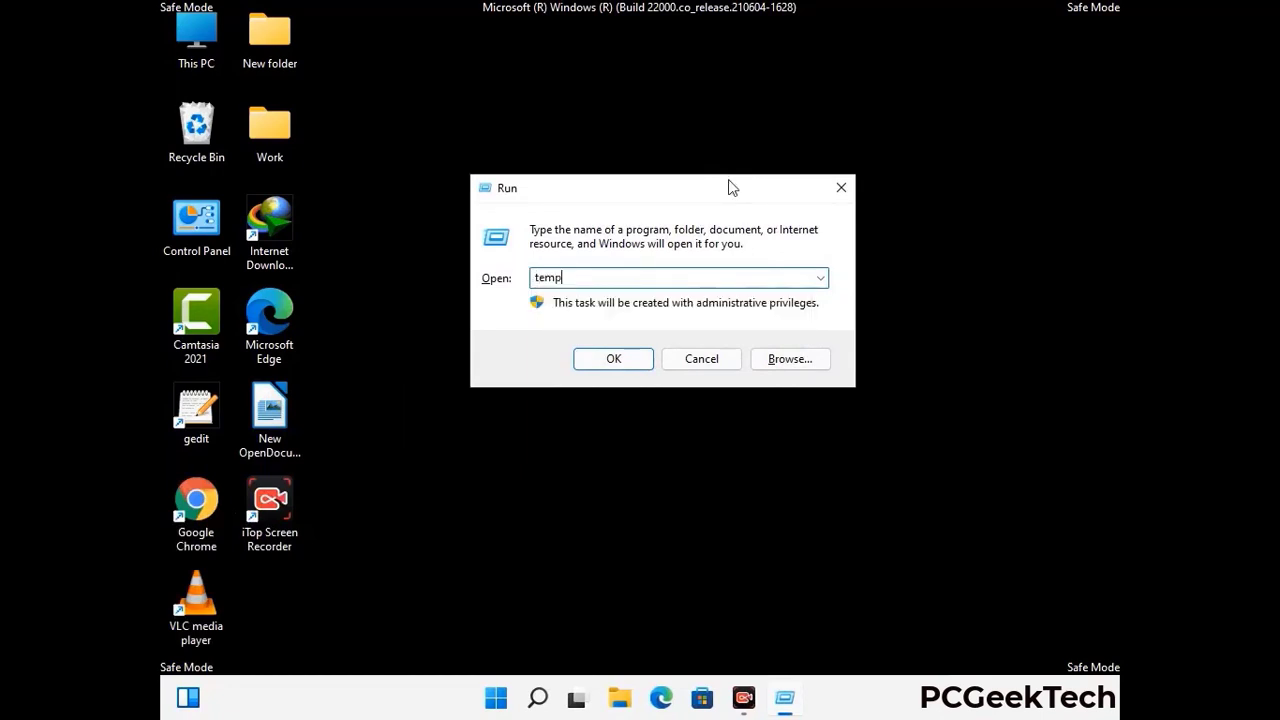
key("Return")
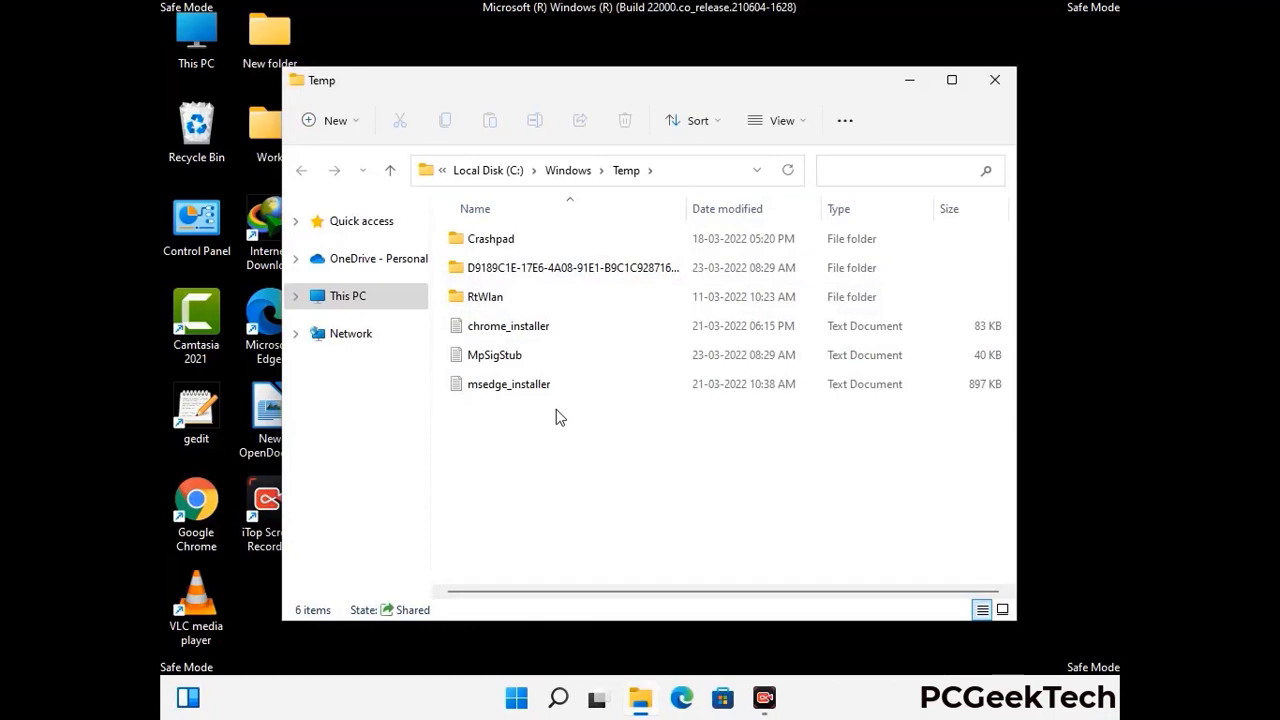
- Select and delete all six items in Windows Temp
key("ctrl+a")
left_click(625, 120)
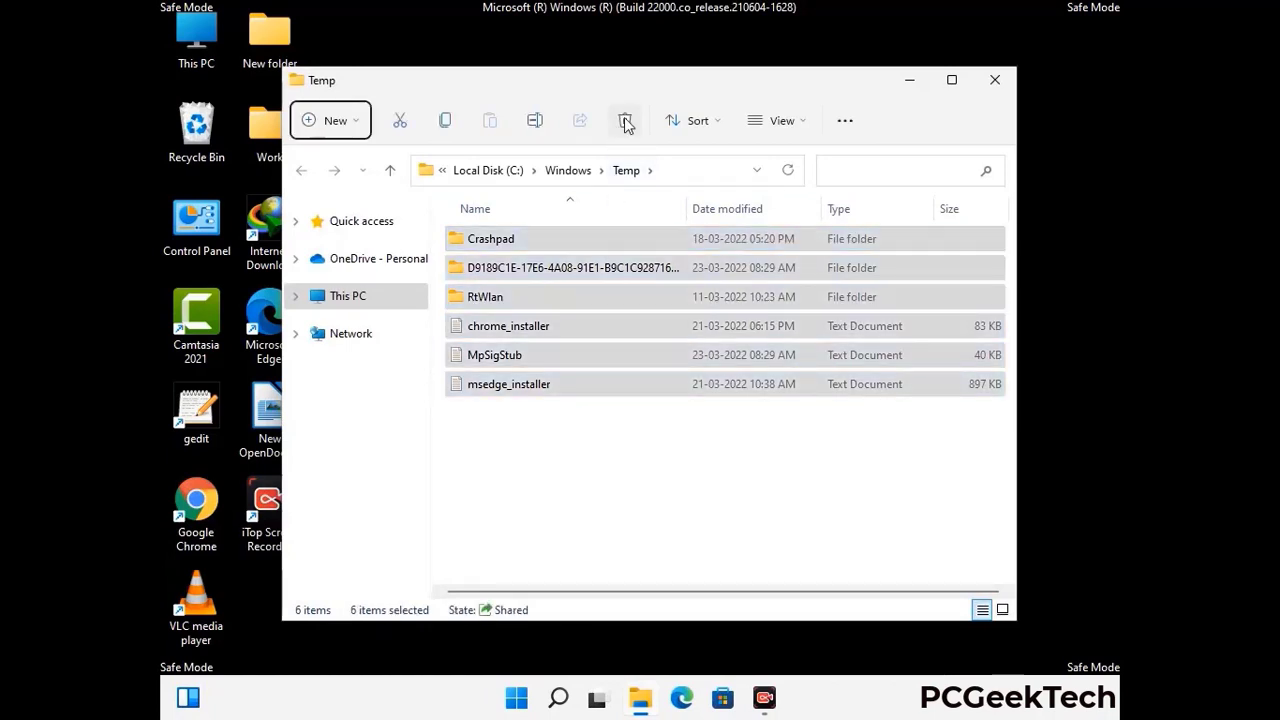
left_click(1000, 83)
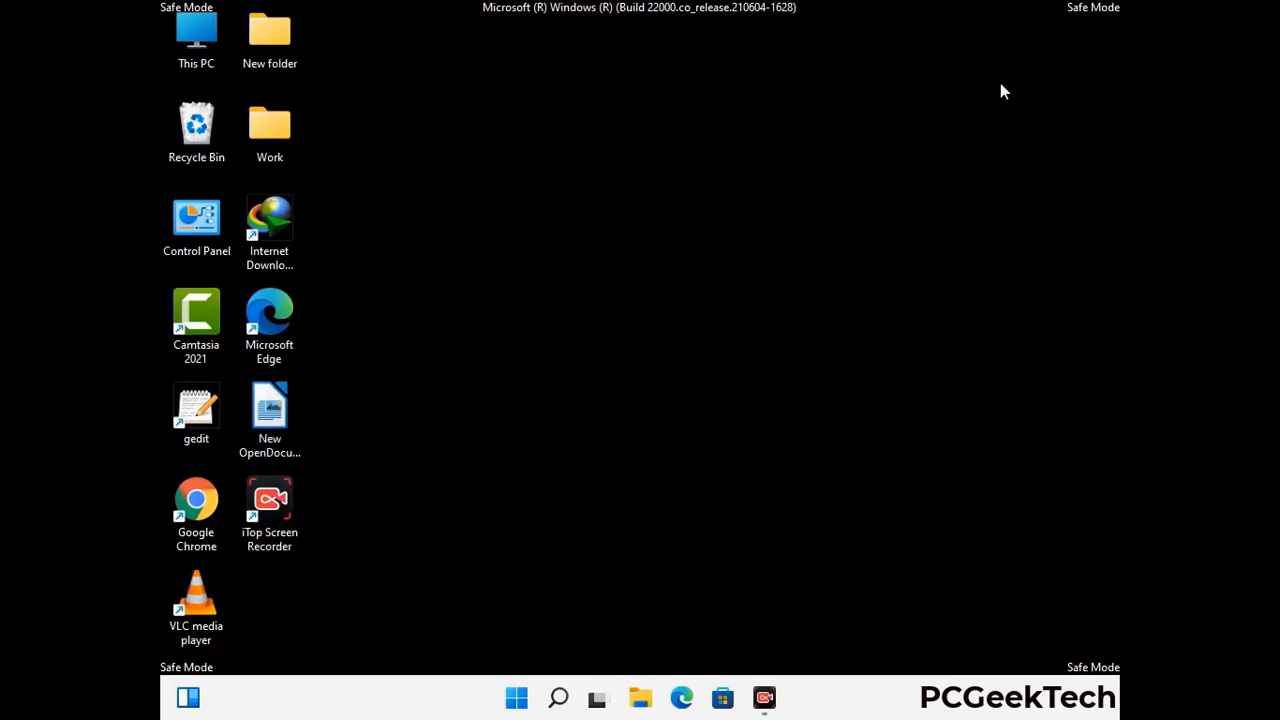
- Launch Registry Editor by running regedit
key("super+r")
left_click_drag(391, 466, 666, 160)
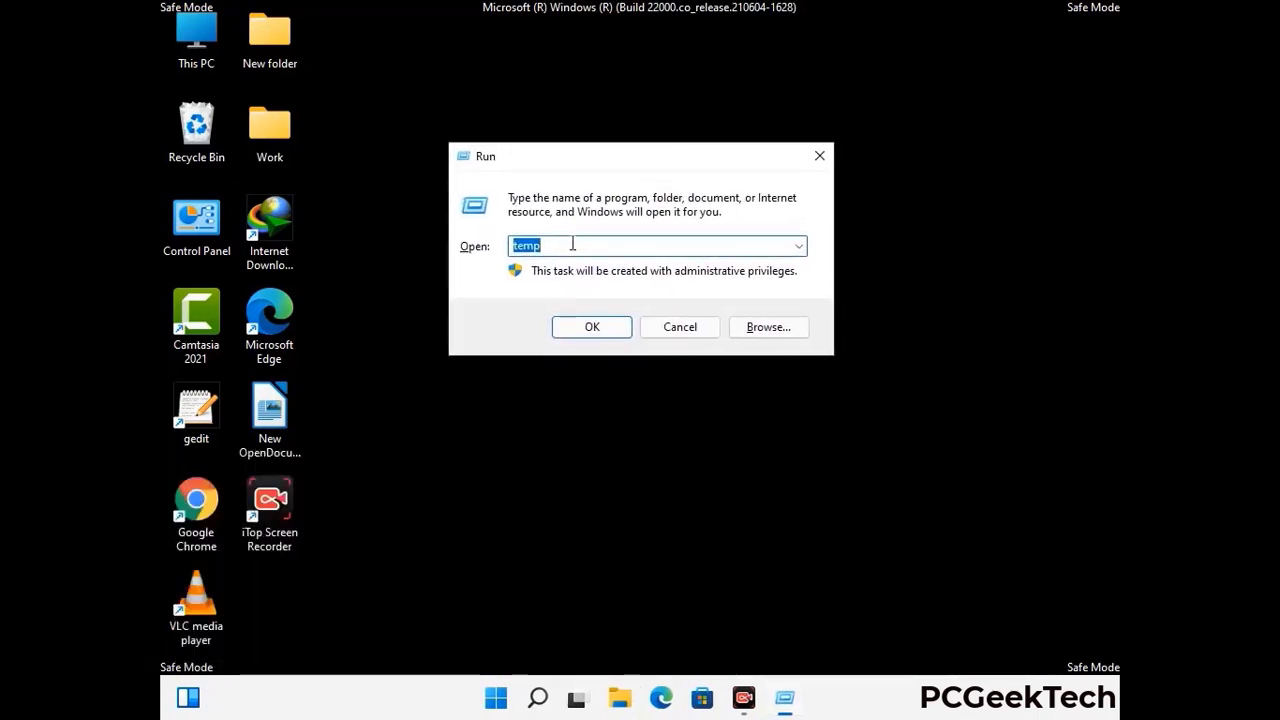
type("regedit")
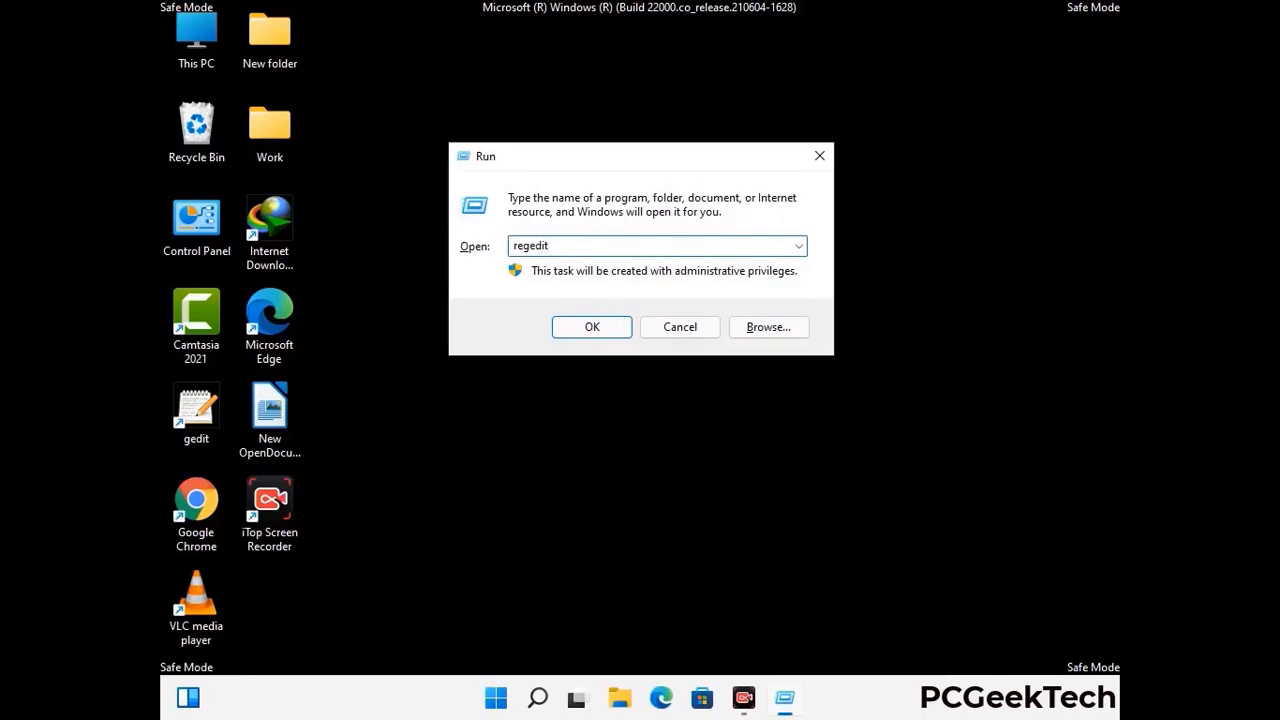
key("Return")
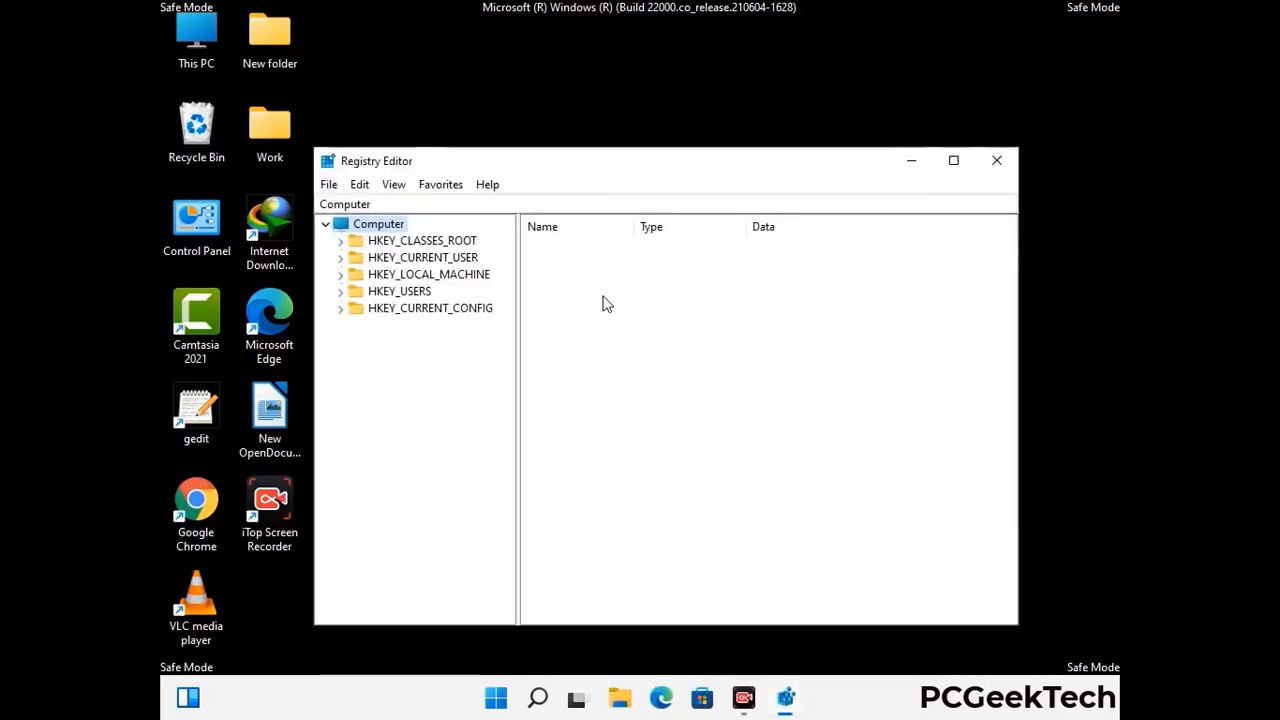
- Expand HKEY_CURRENT_USER > Software > Microsoft in the key tree
left_click(428, 274)
left_click(340, 257)
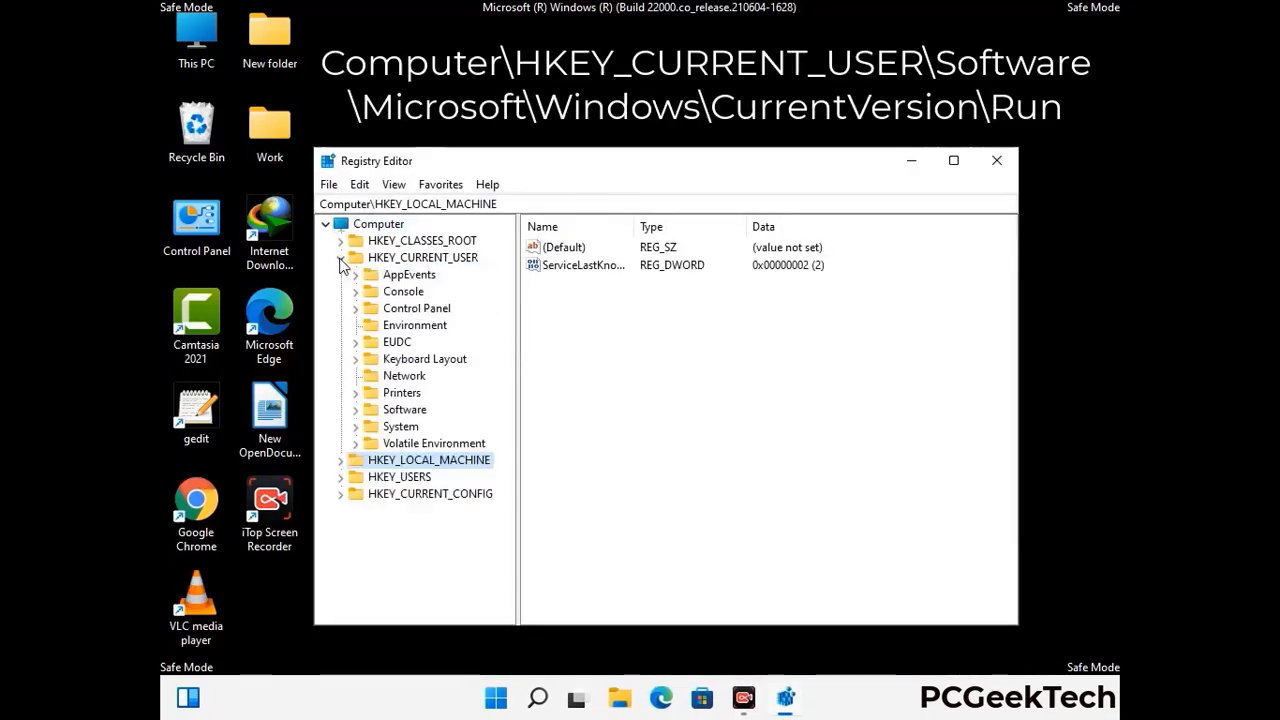
left_click(399, 411)
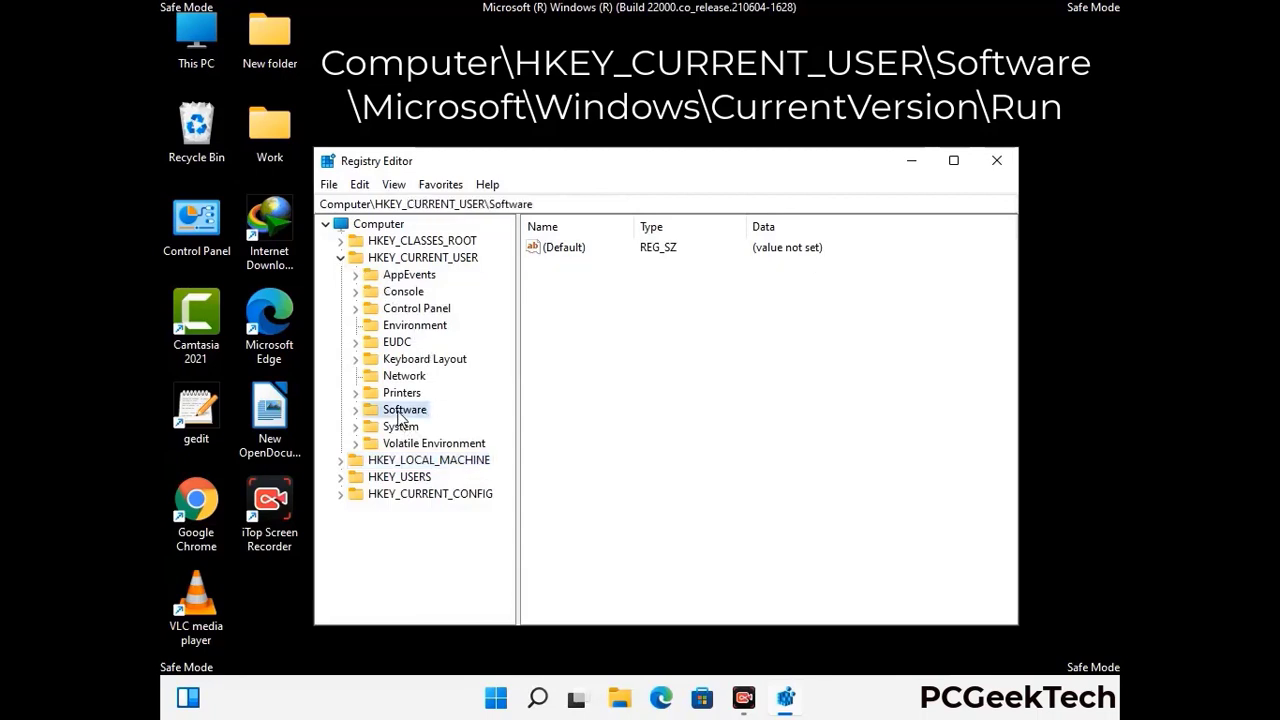
left_click(356, 414)
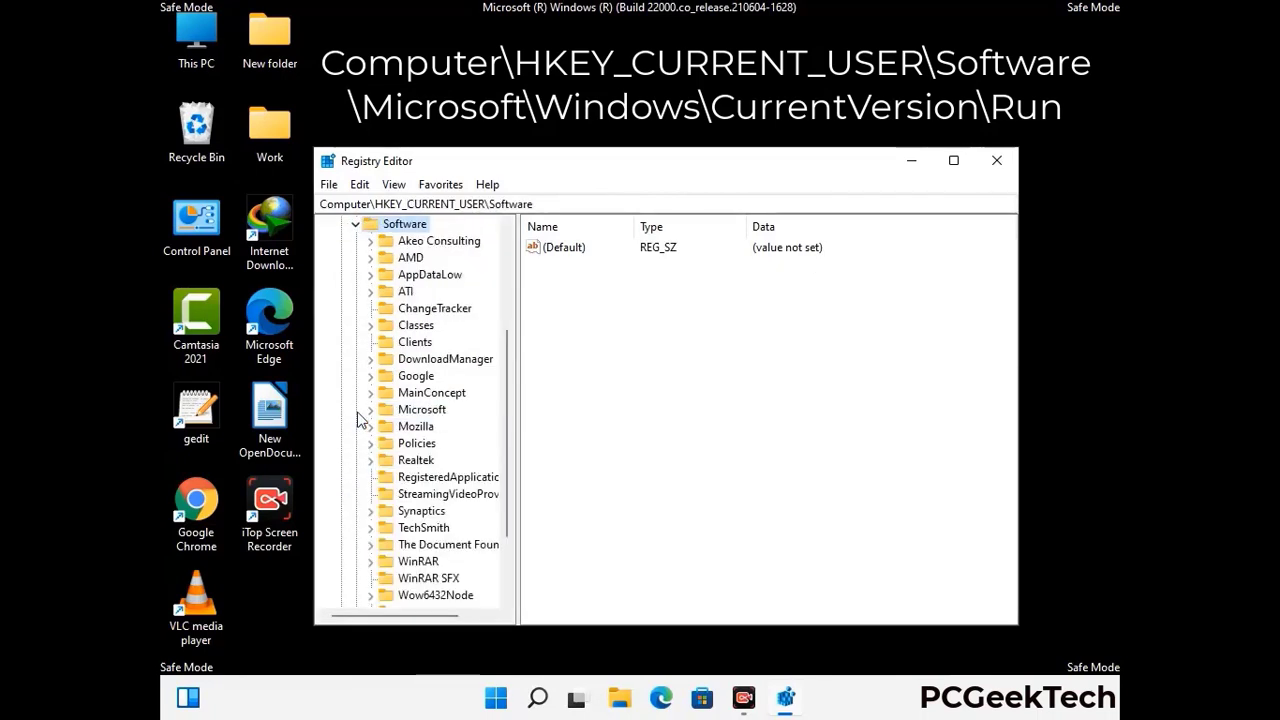
double_click(417, 412)
scroll(470, 420, "down", 2)
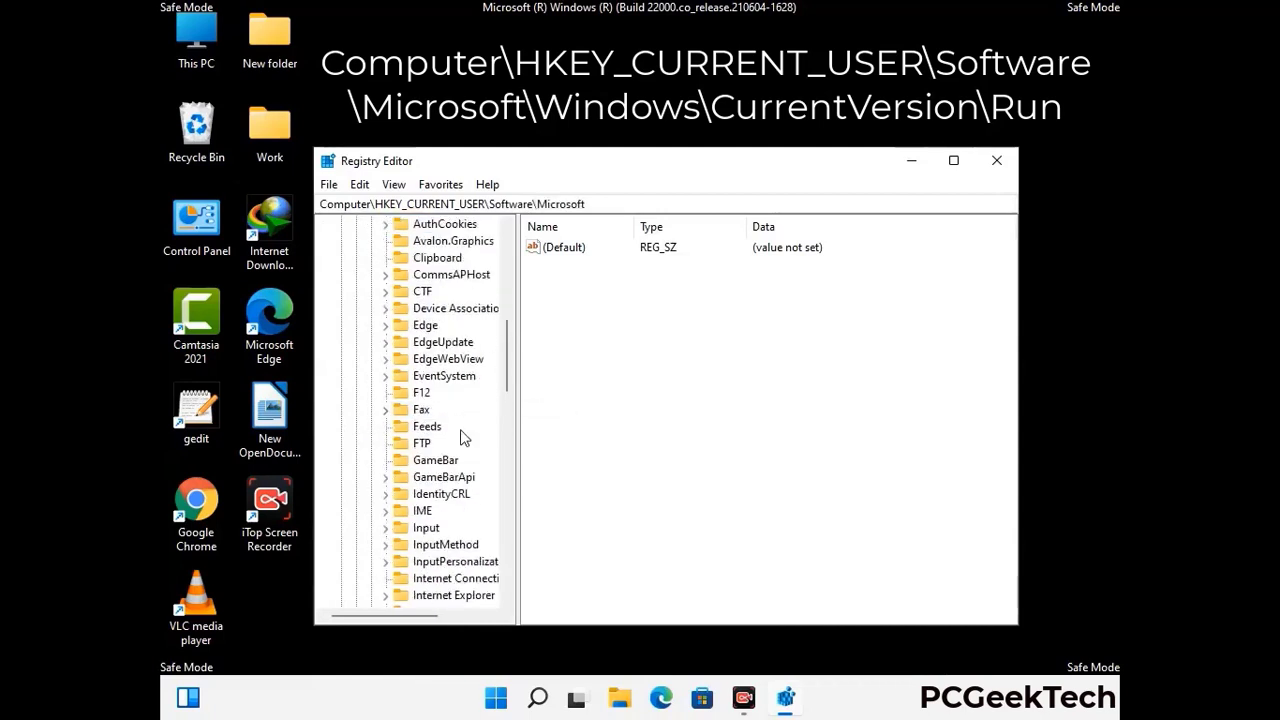
scroll(463, 437, "down", 2)
scroll(463, 437, "down", 1)
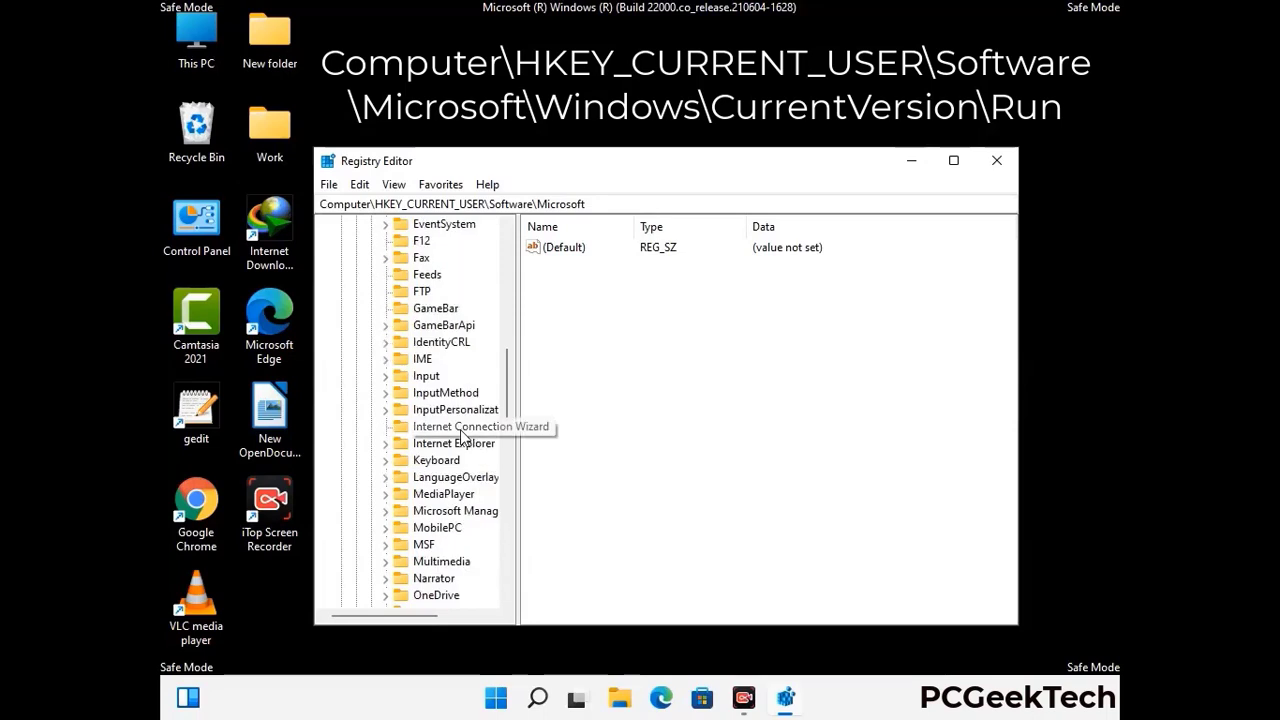
scroll(463, 437, "down", 2)
scroll(463, 437, "down", 7)
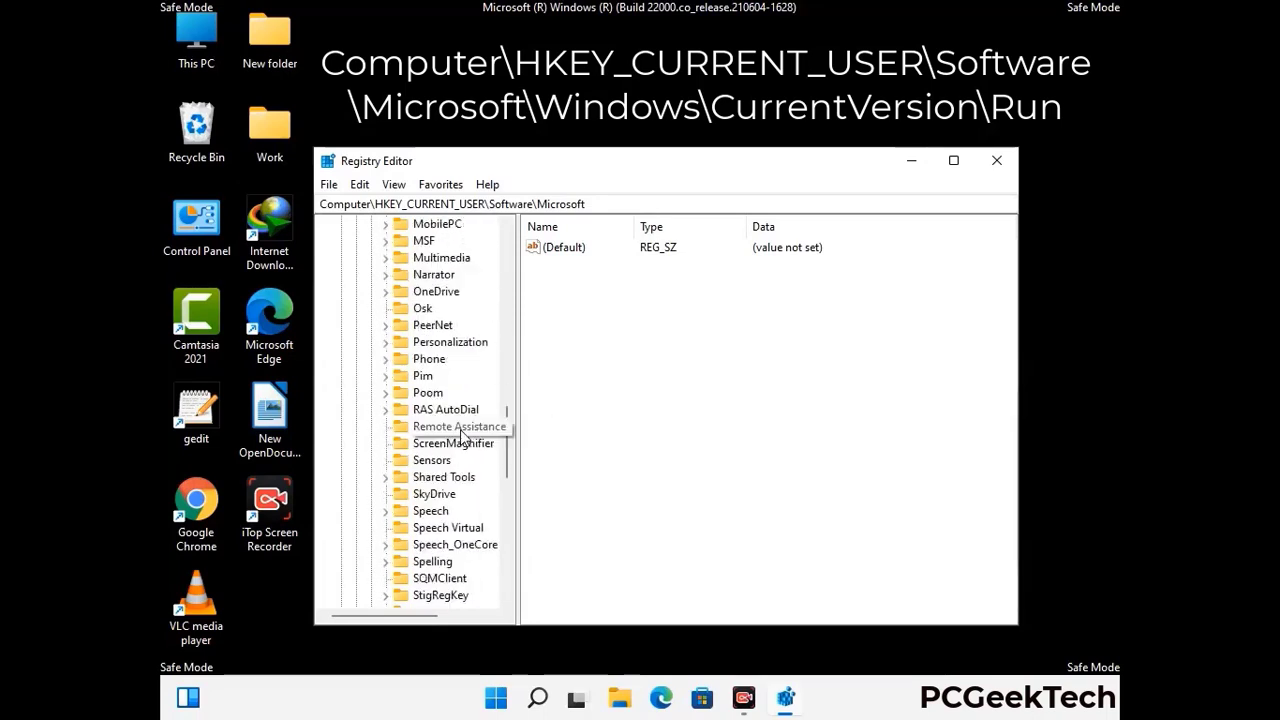
scroll(463, 437, "down", 2)
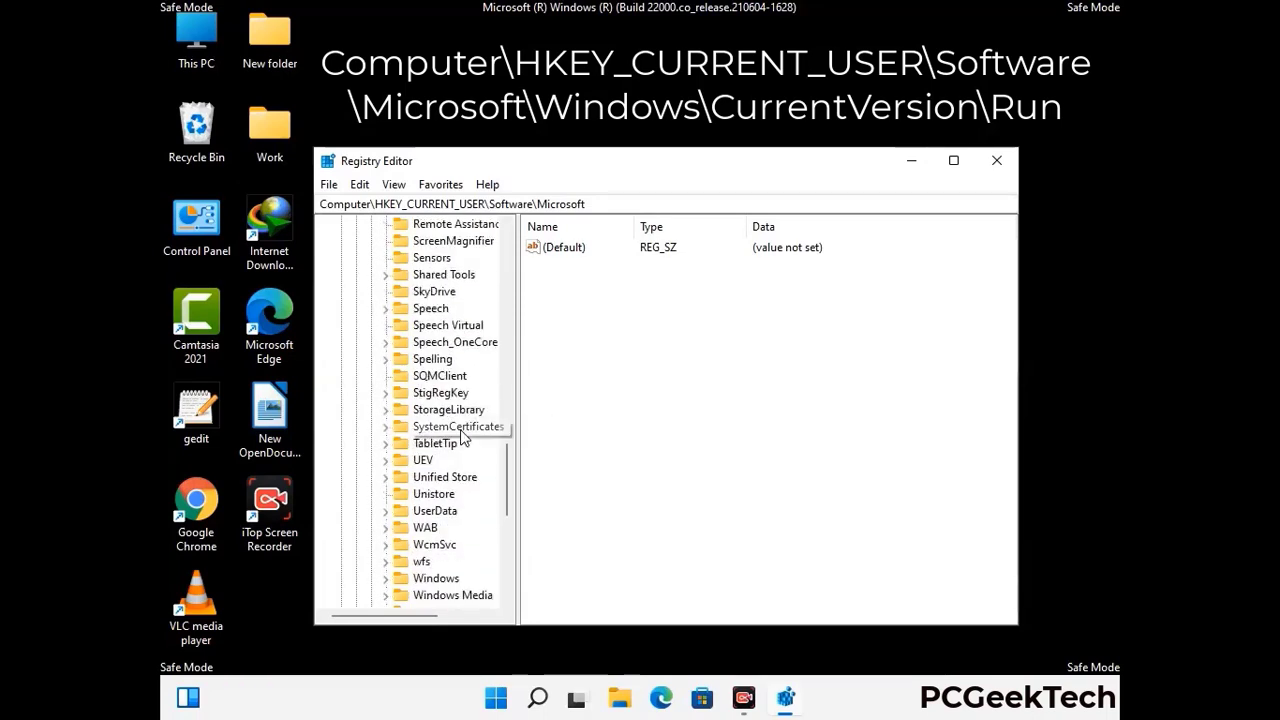
scroll(463, 437, "down", 1)
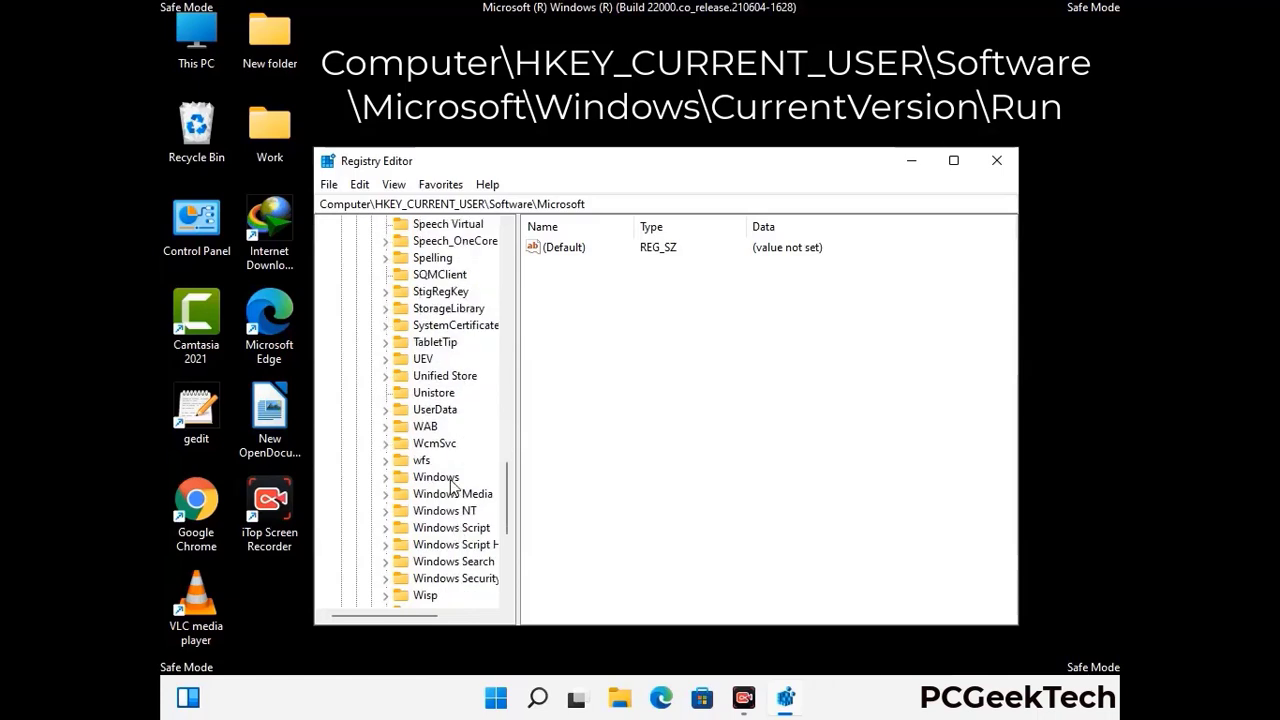
- Expand Windows > CurrentVersion and scroll down to its Run subkey
double_click(463, 474)
double_click(462, 461)
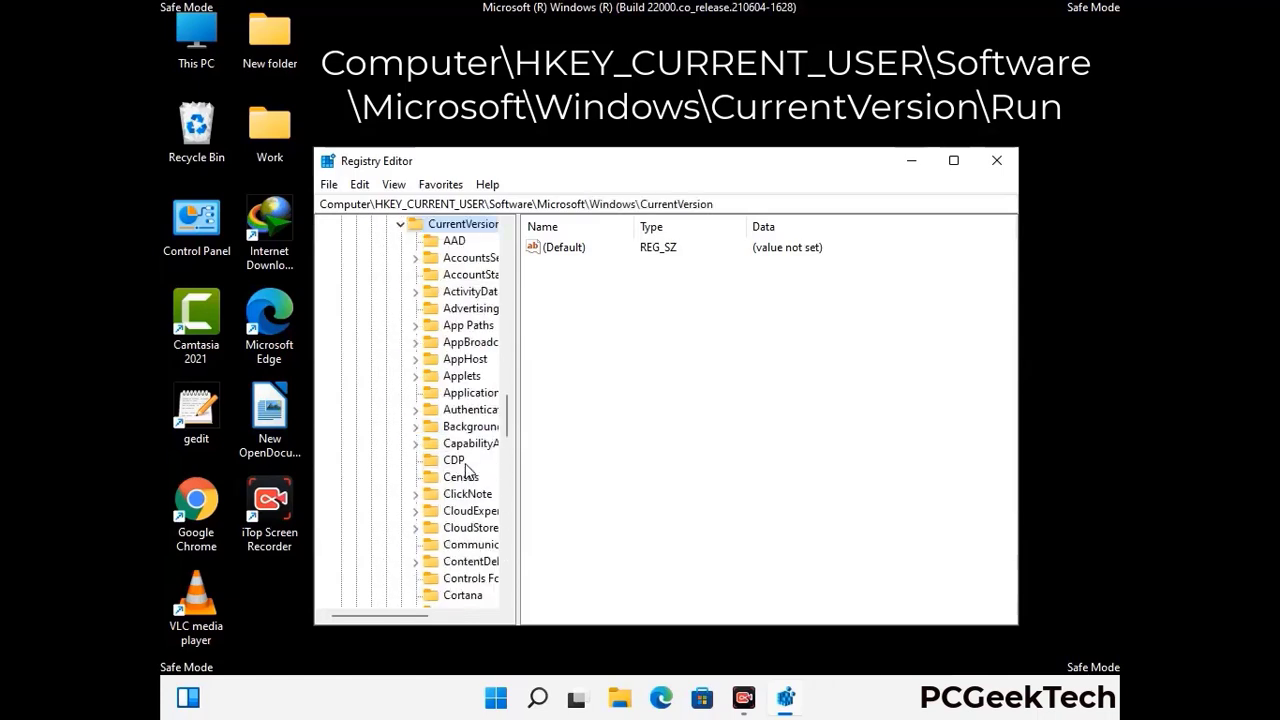
scroll(455, 437, "down", 4)
scroll(457, 437, "down", 3)
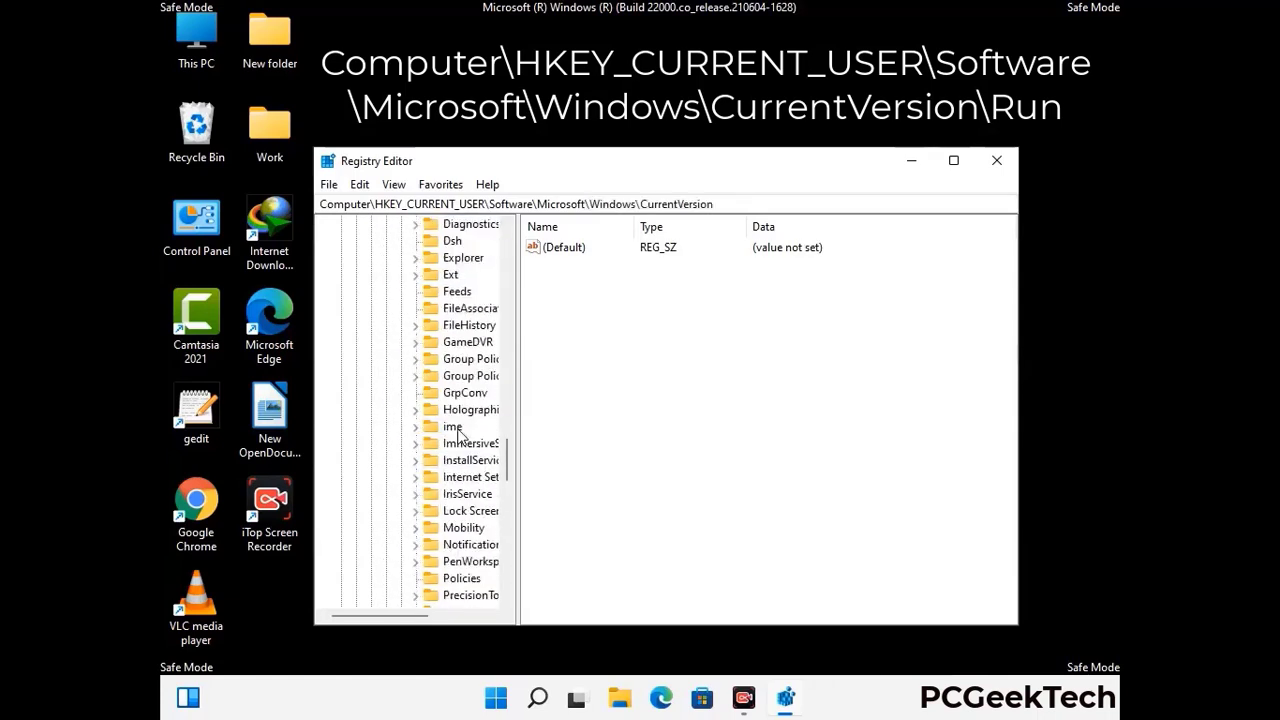
scroll(458, 437, "down", 4)
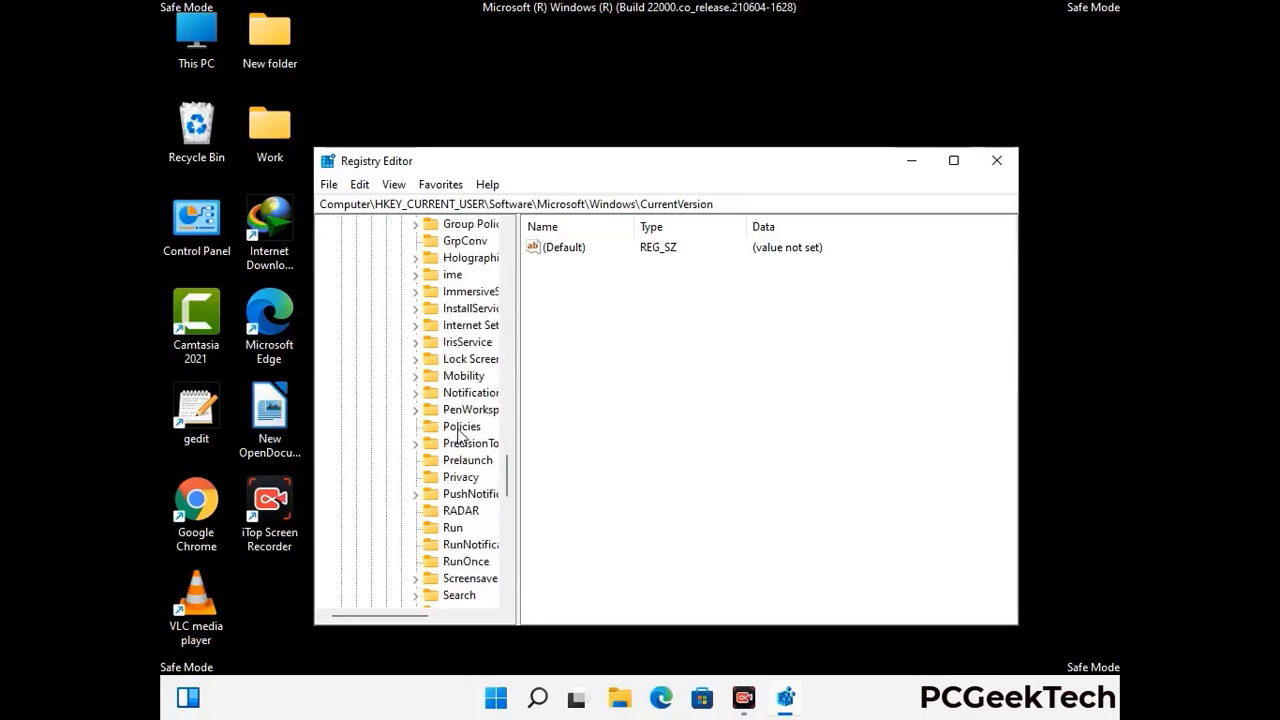
- Delete the ScreenRec startup value from the Run key, then bring up Find
left_click(455, 478)
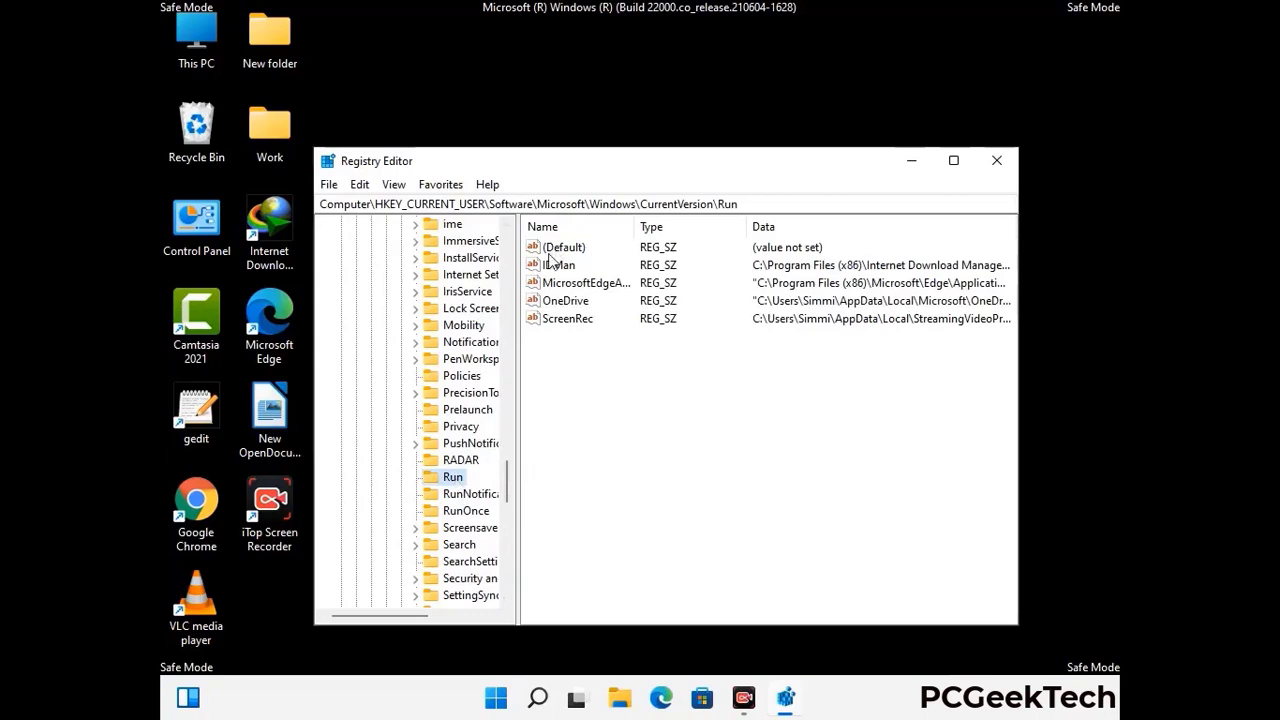
left_click(565, 322)
left_click(648, 328)
left_click(577, 322)
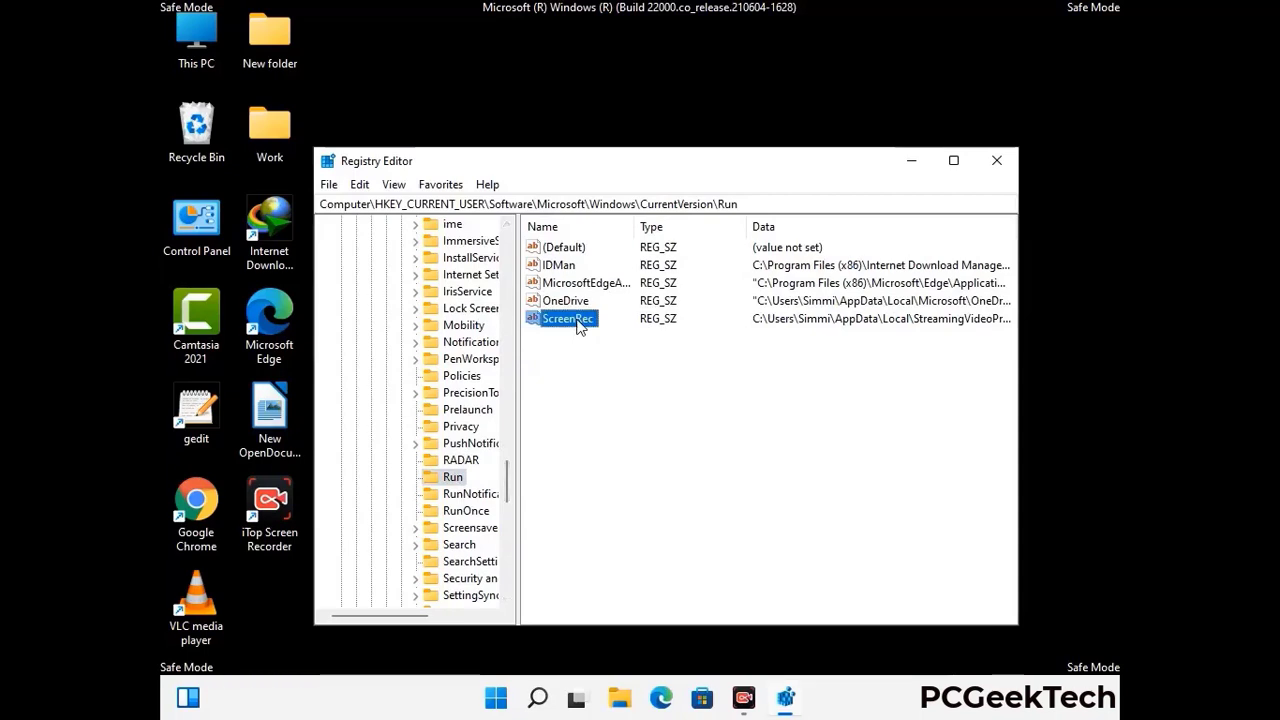
right_click(578, 322)
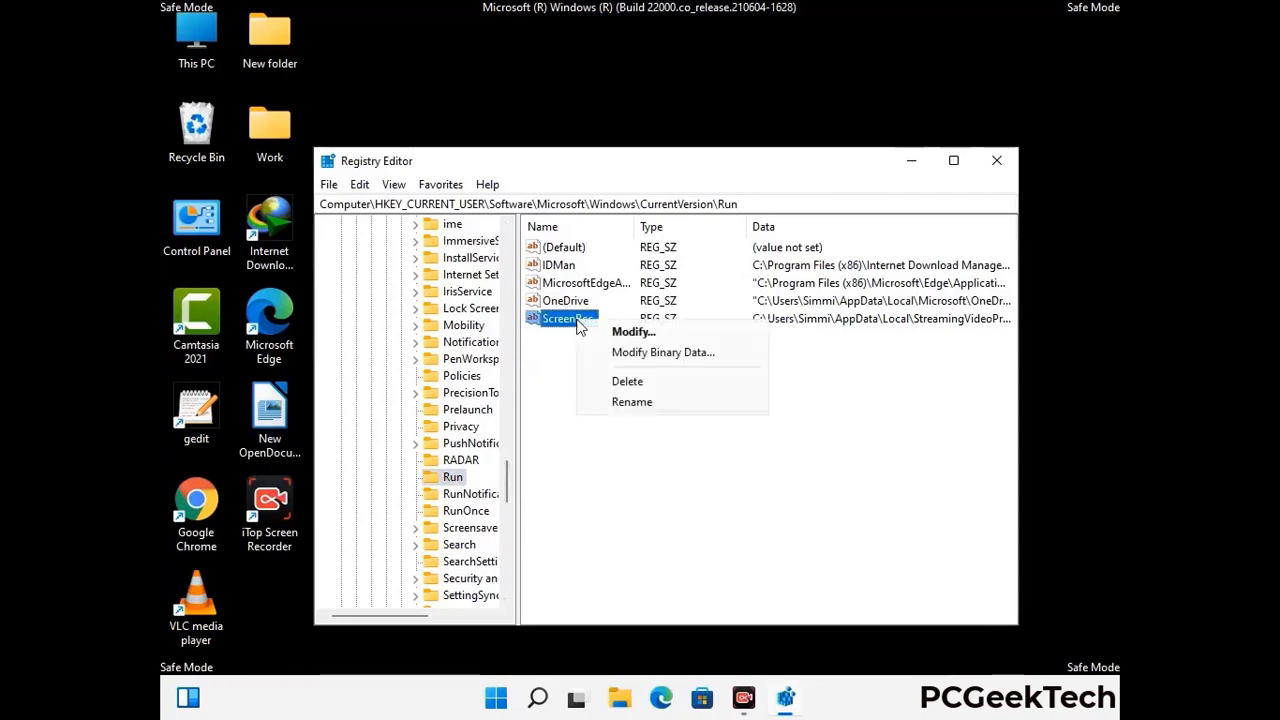
left_click(613, 377)
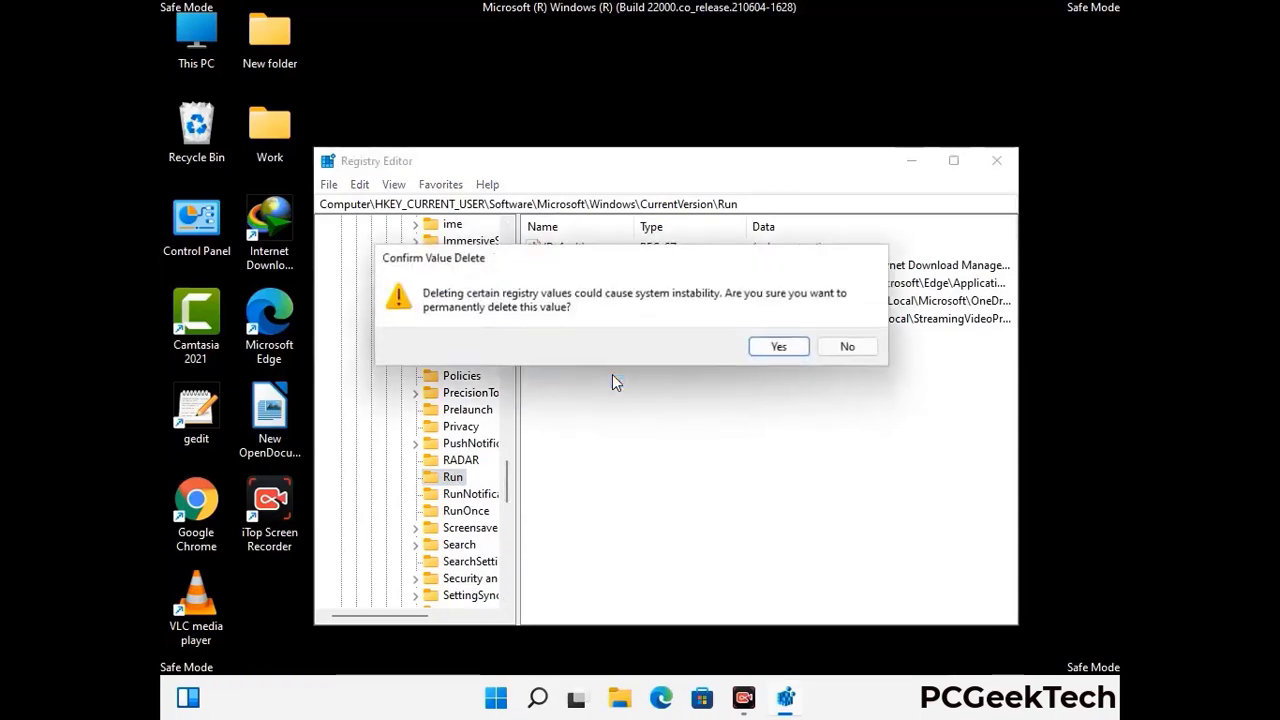
left_click(800, 350)
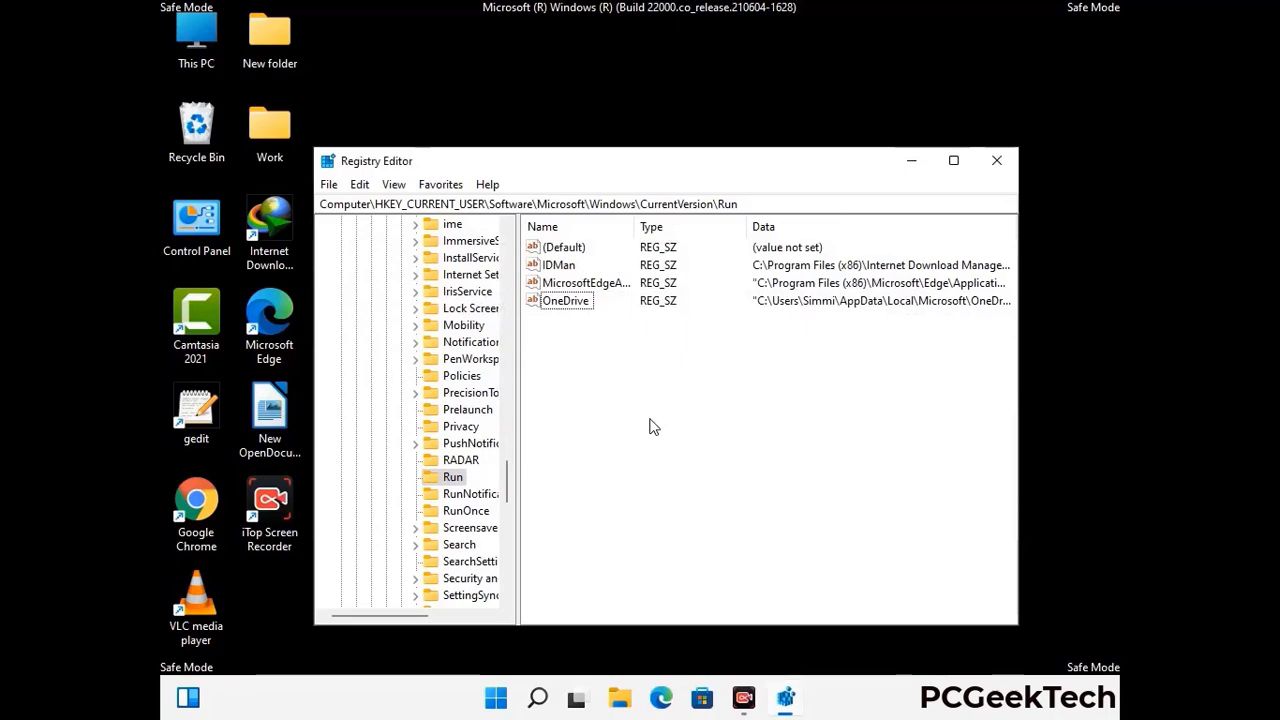
key("ctrl+f")
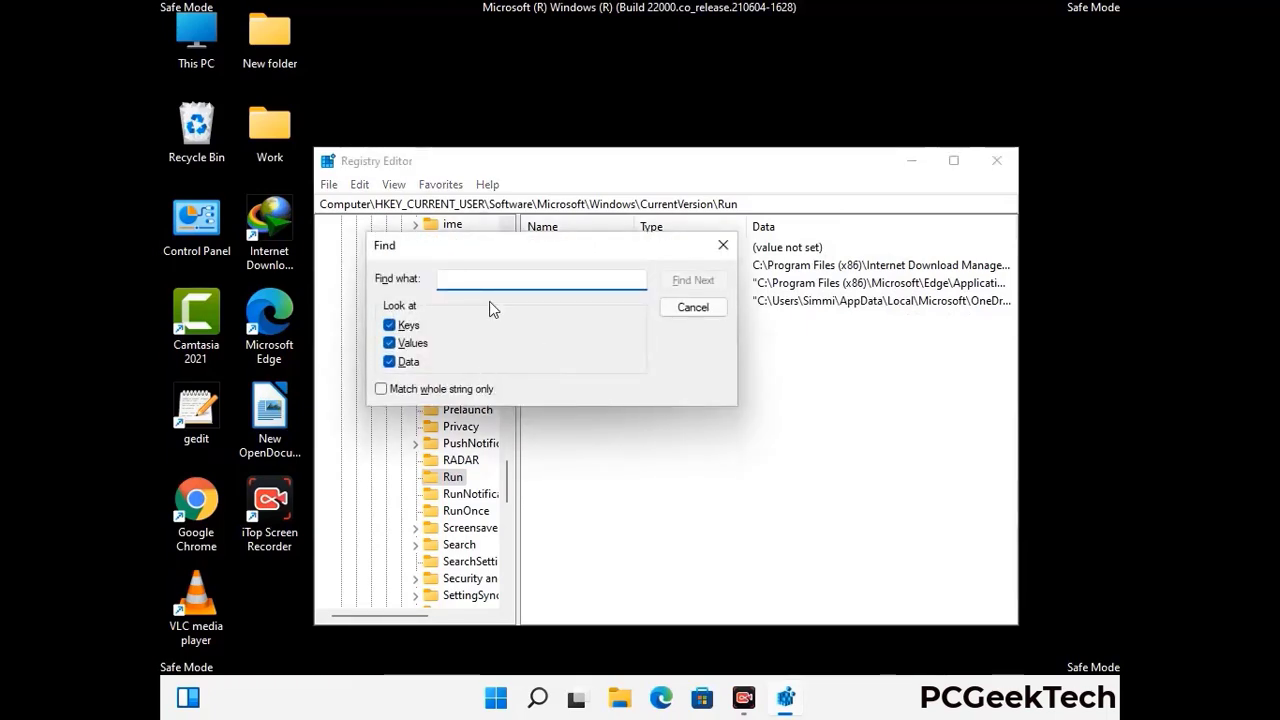
- Search the registry for 'Virus Nam', cancel the search, and close Registry Editor
type("Virus Name")
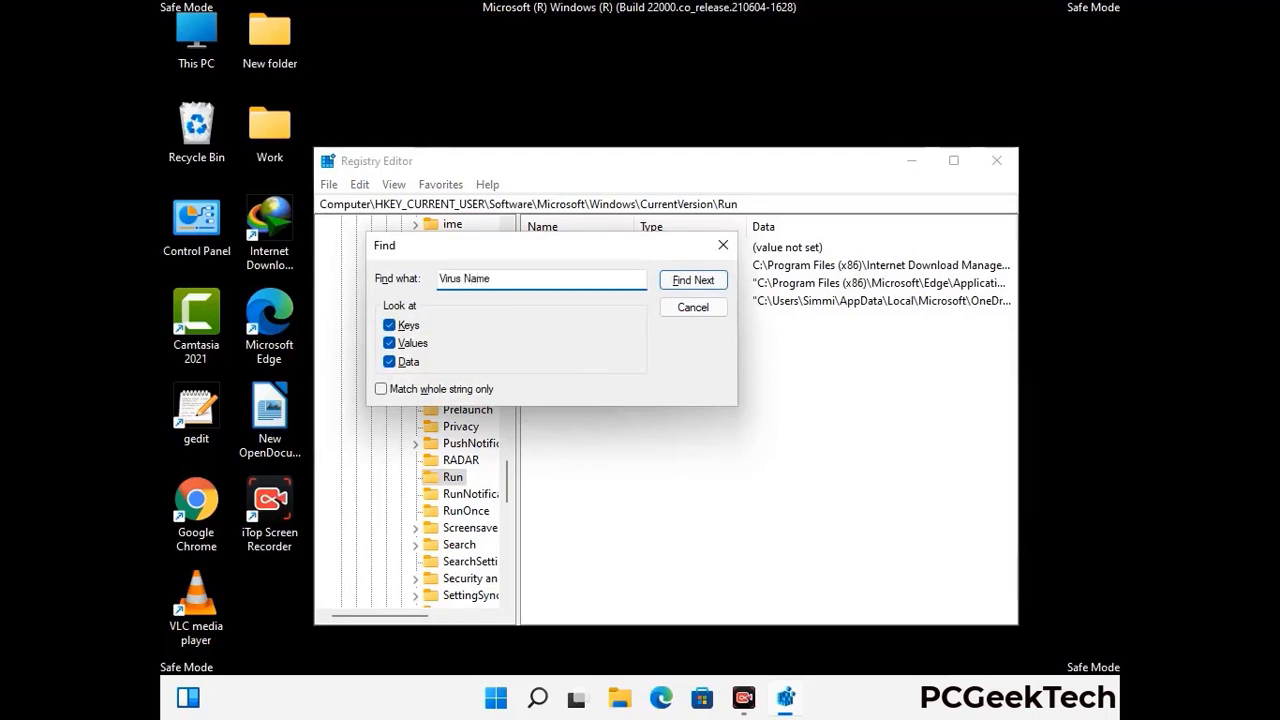
left_click(679, 283)
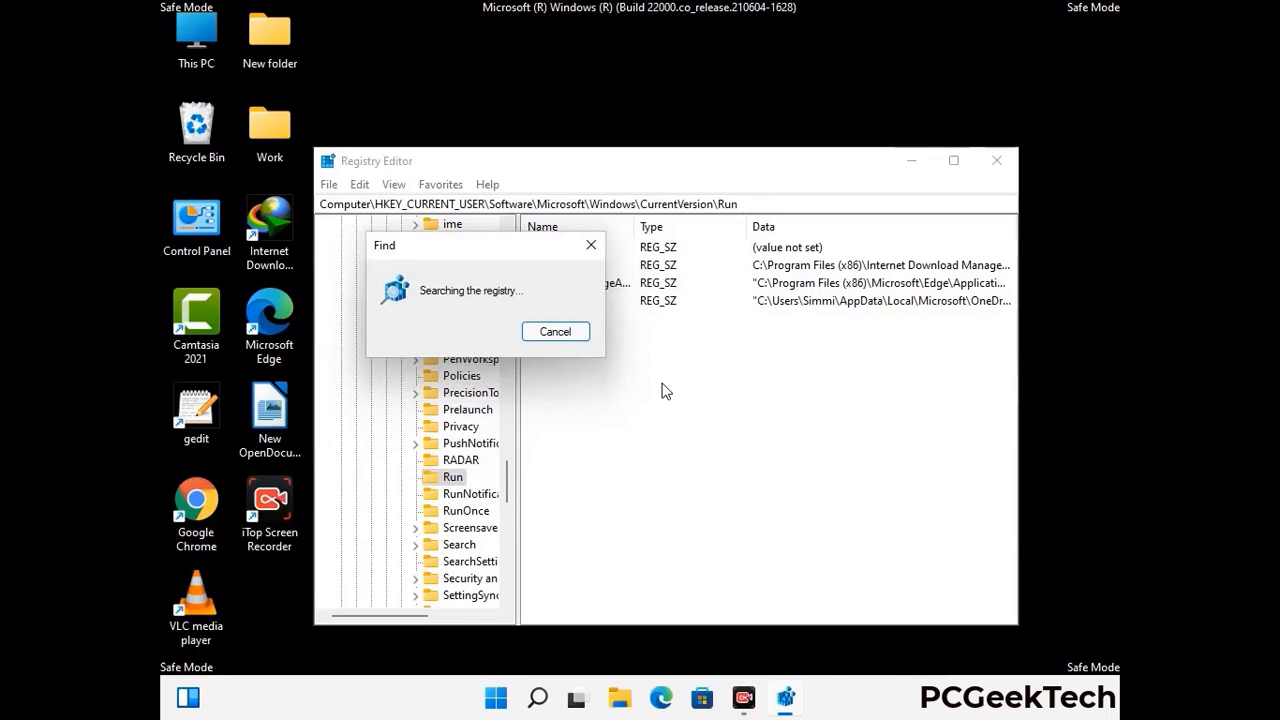
left_click(600, 251)
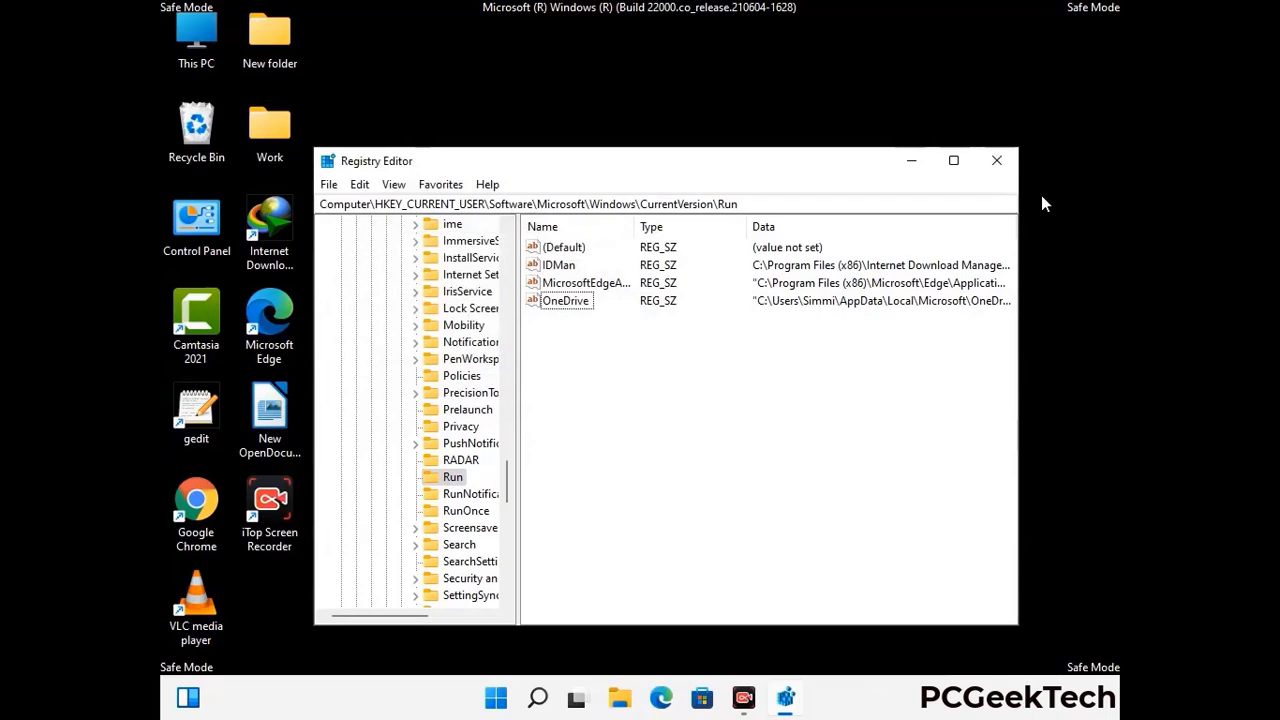
left_click(997, 161)
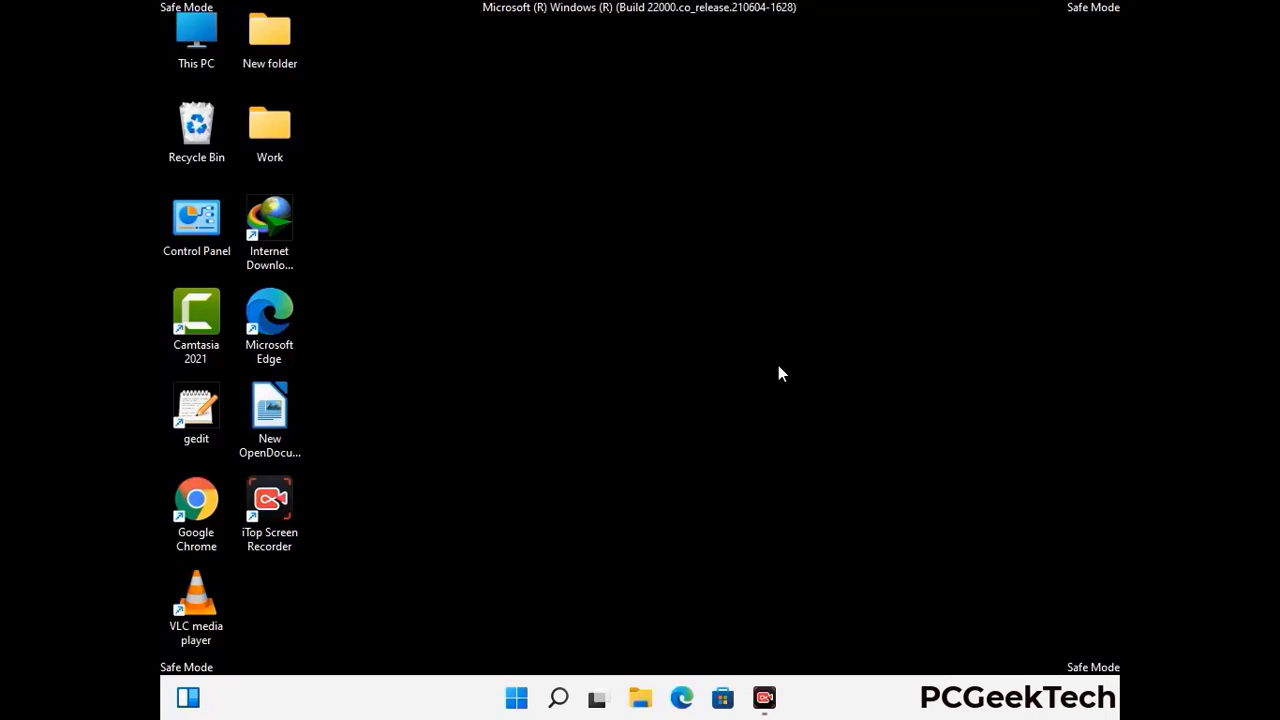
- Run msconfig and clear the Safe boot checkbox on the Boot tab
key("super+r")
left_click_drag(374, 462, 654, 192)
type("ms")
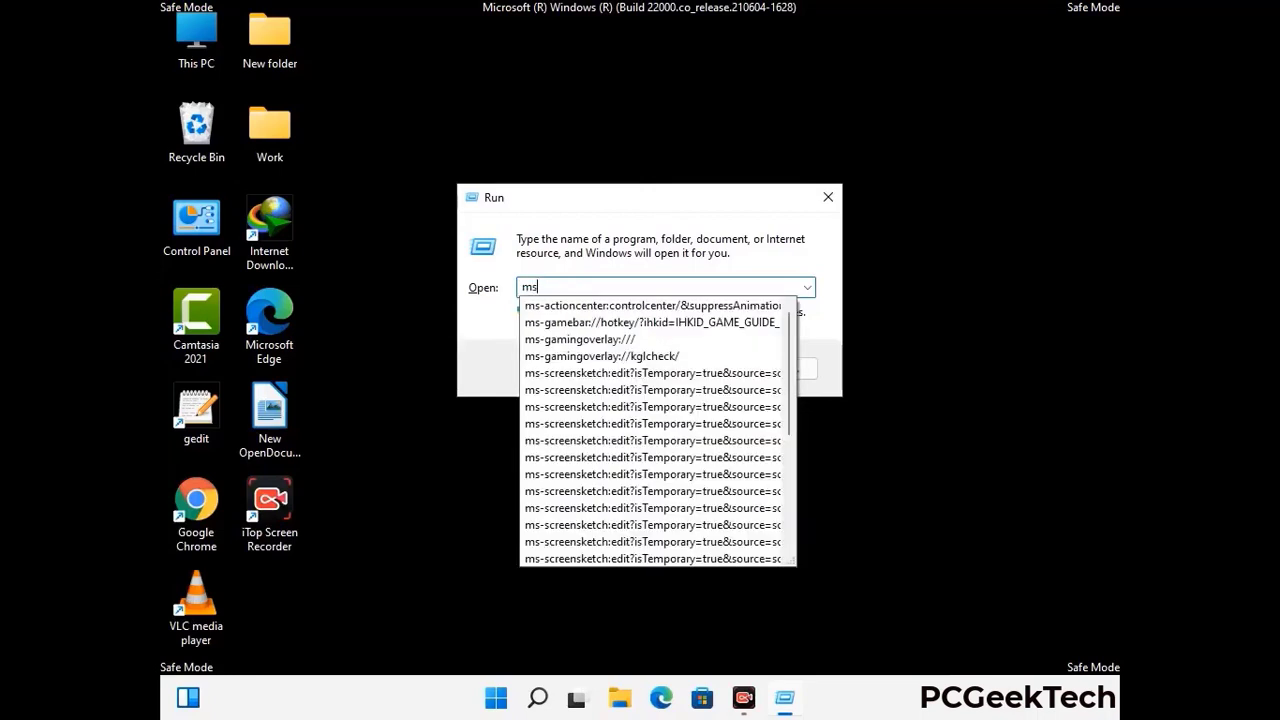
type("config")
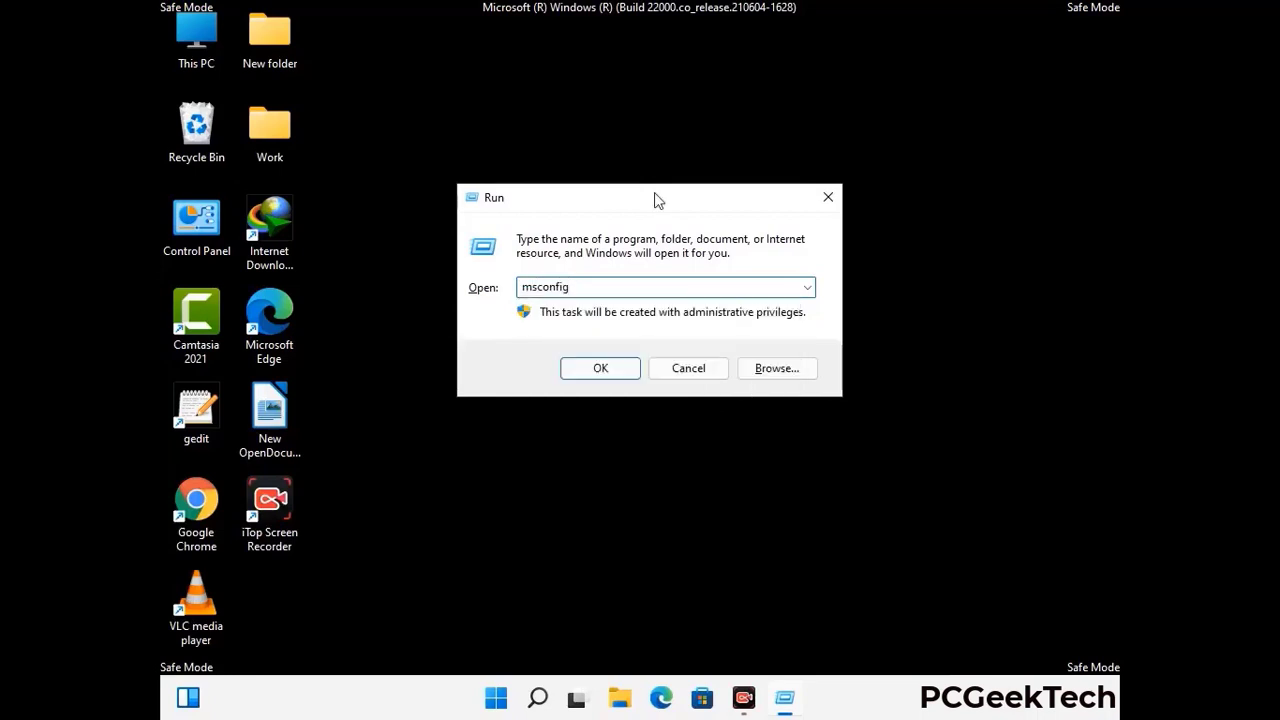
left_click(592, 368)
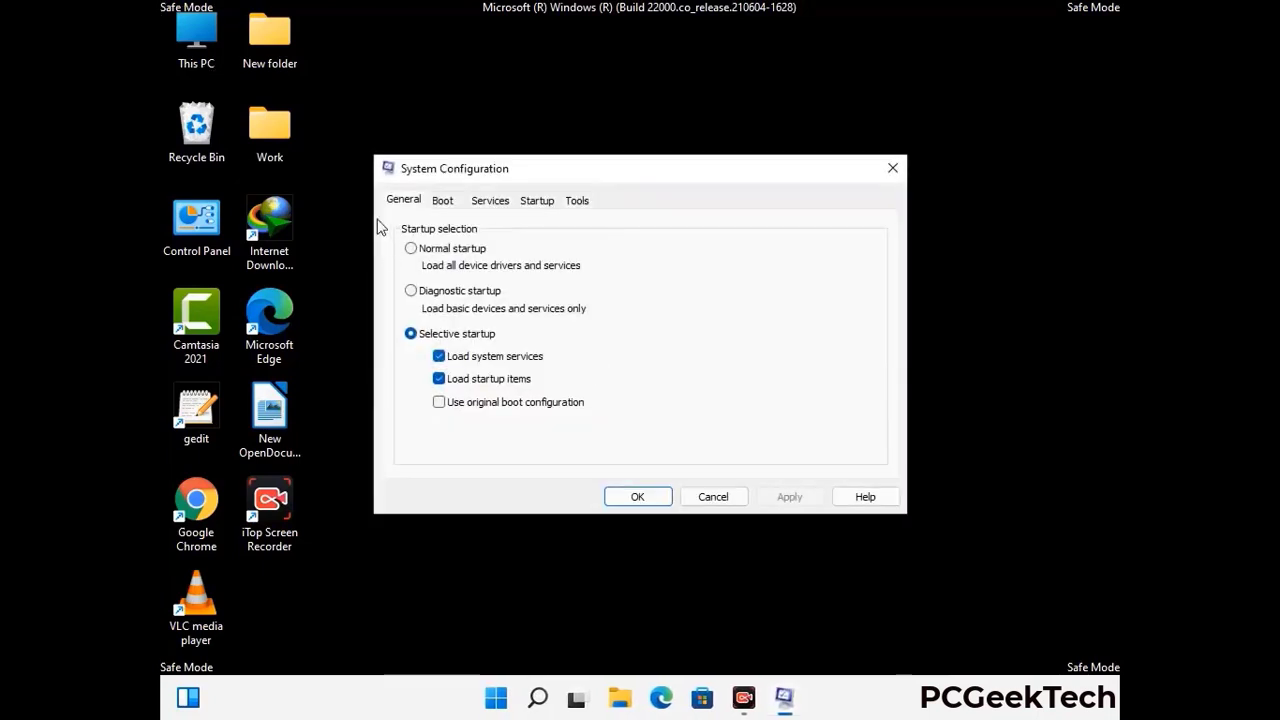
left_click(441, 203)
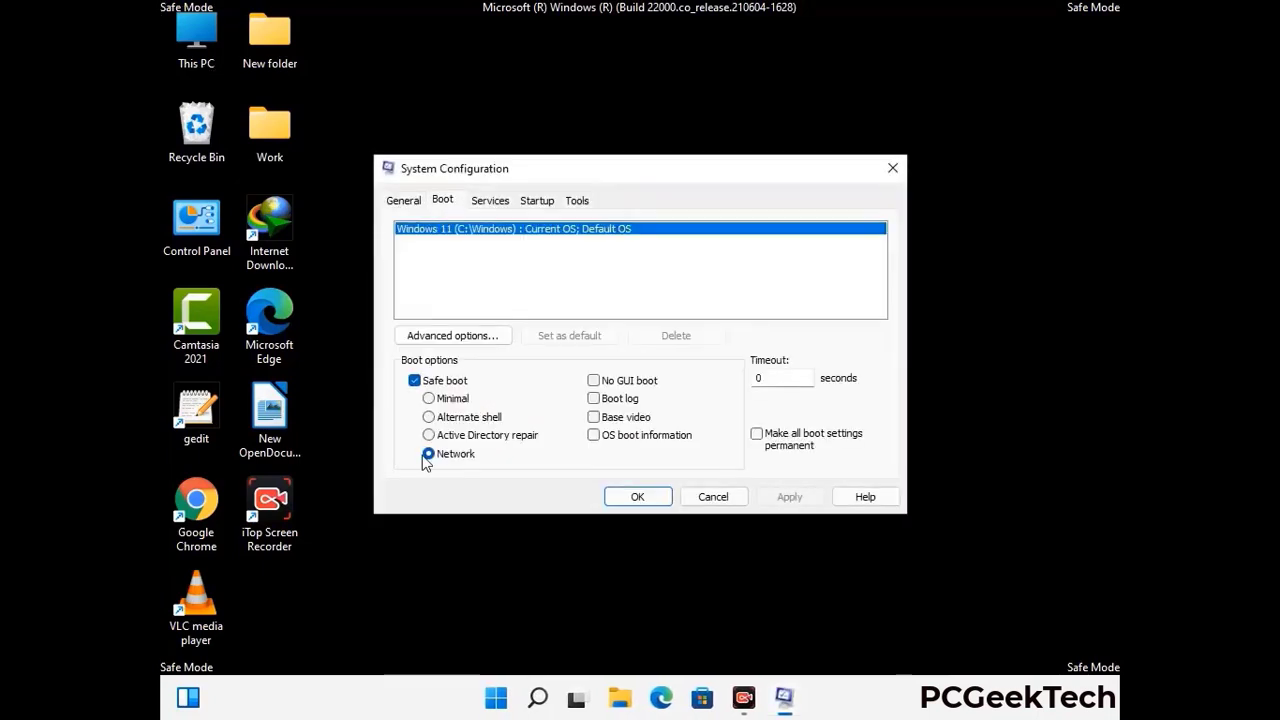
left_click(414, 381)
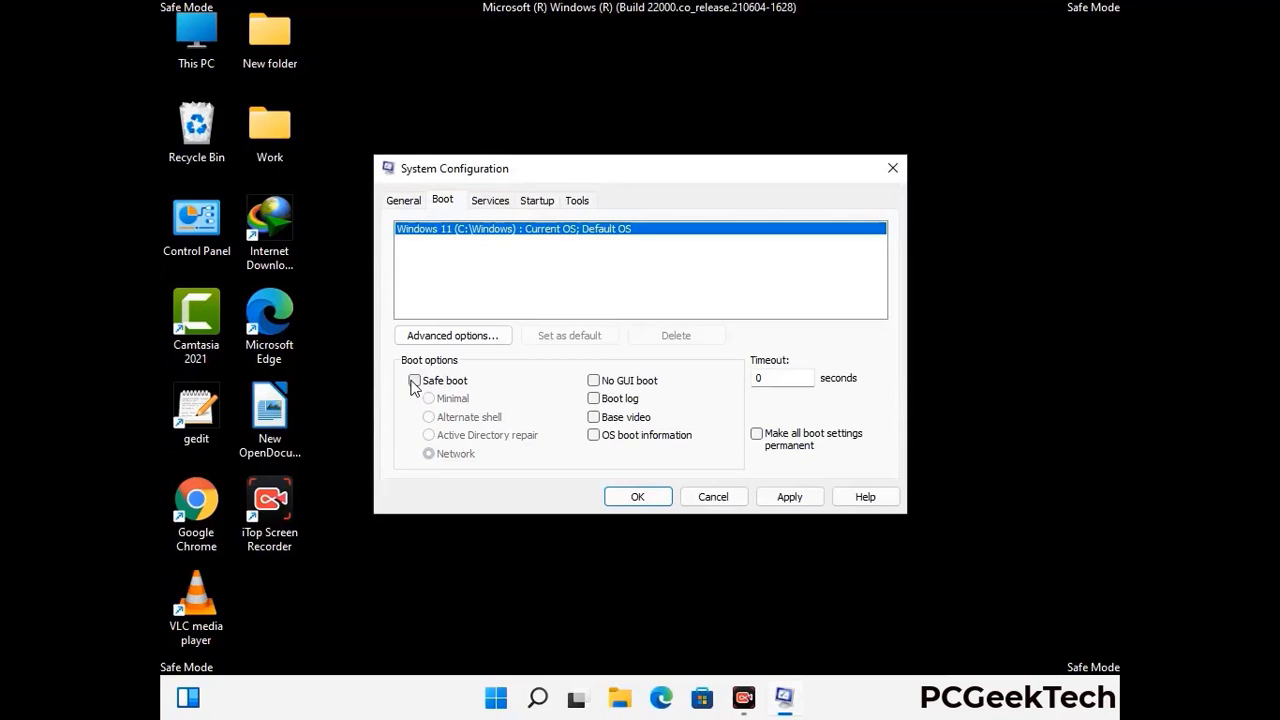